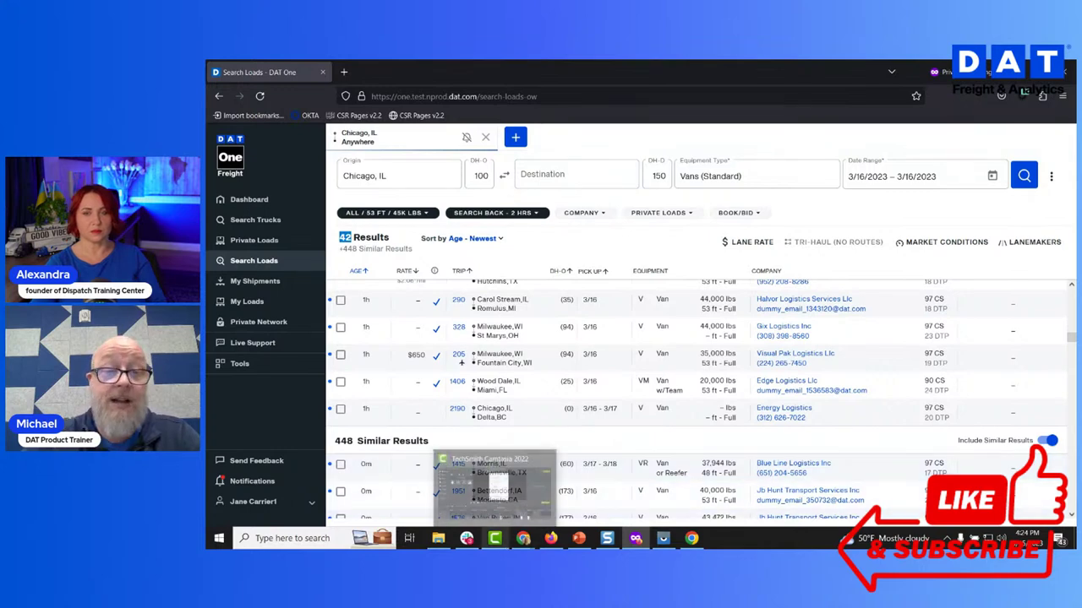
Examine the Chicago load results and the Similar Results list, comparing lengths, deadhead, pick-up dates and equipment
scroll(637, 458, "down", 3)
scroll(568, 441, "down", 3)
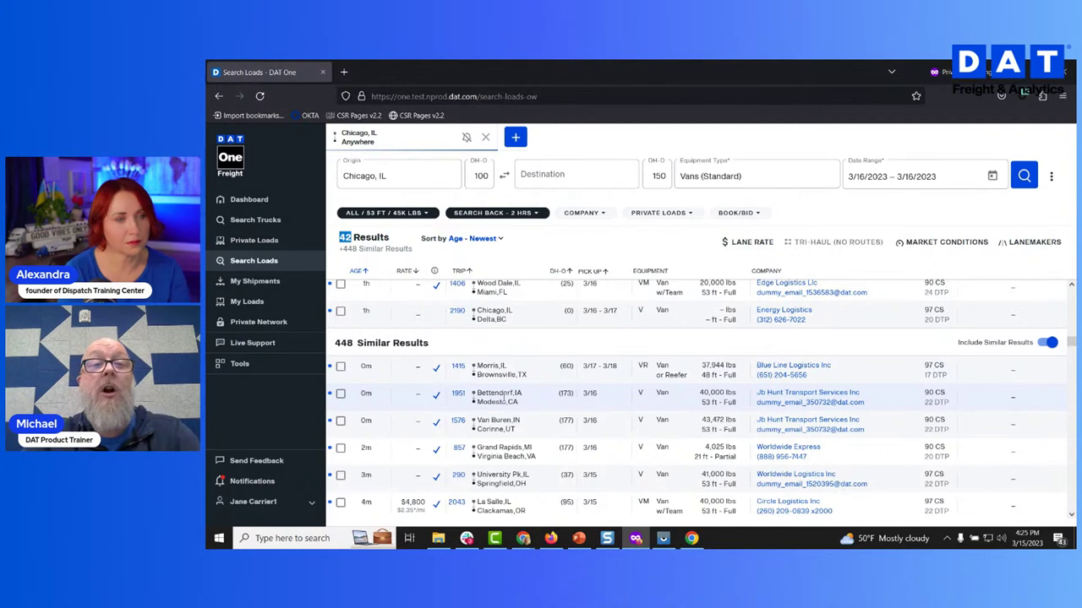
scroll(545, 343, "up", 1)
scroll(545, 342, "up", 1)
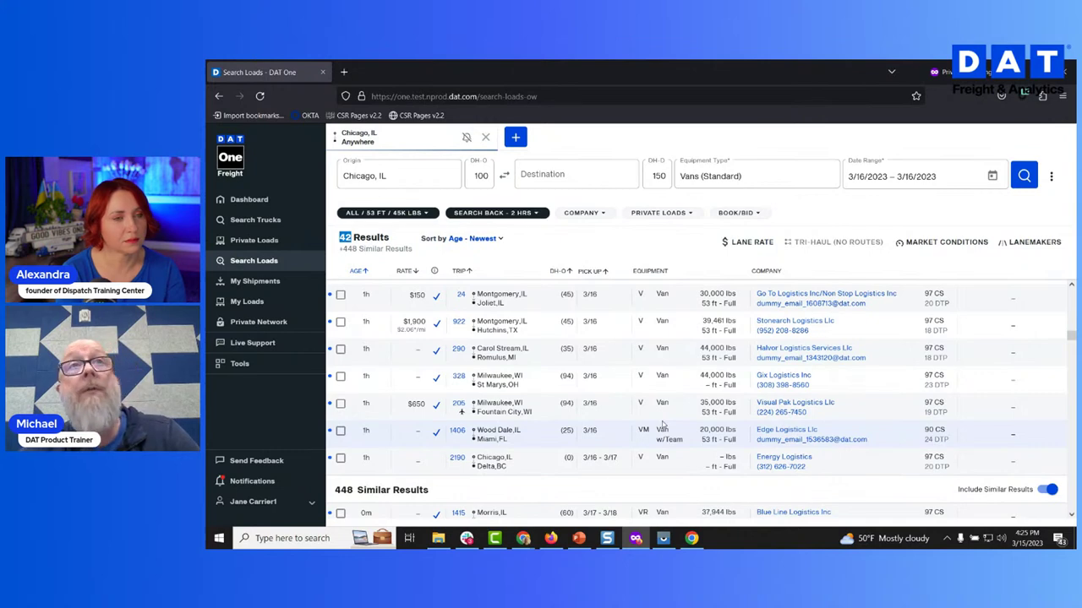
scroll(663, 426, "down", 1)
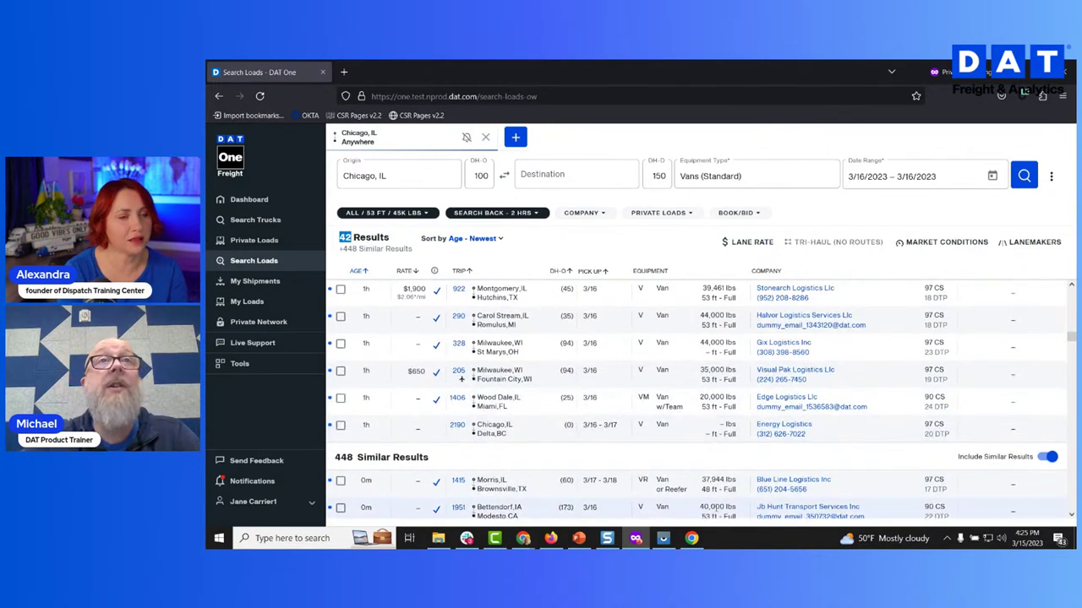
scroll(842, 478, "up", 3)
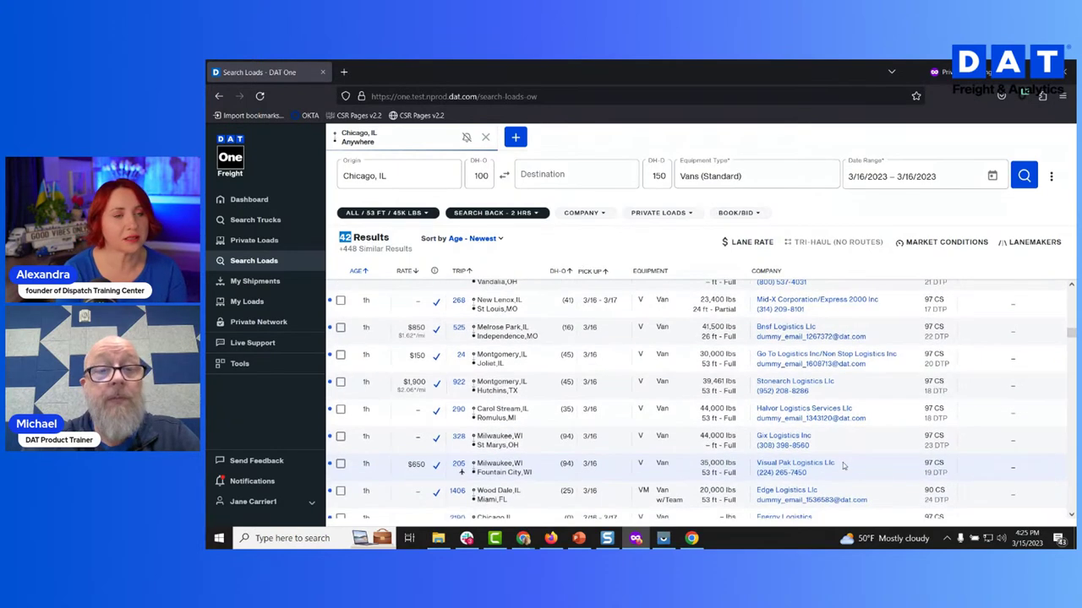
scroll(843, 466, "down", 1)
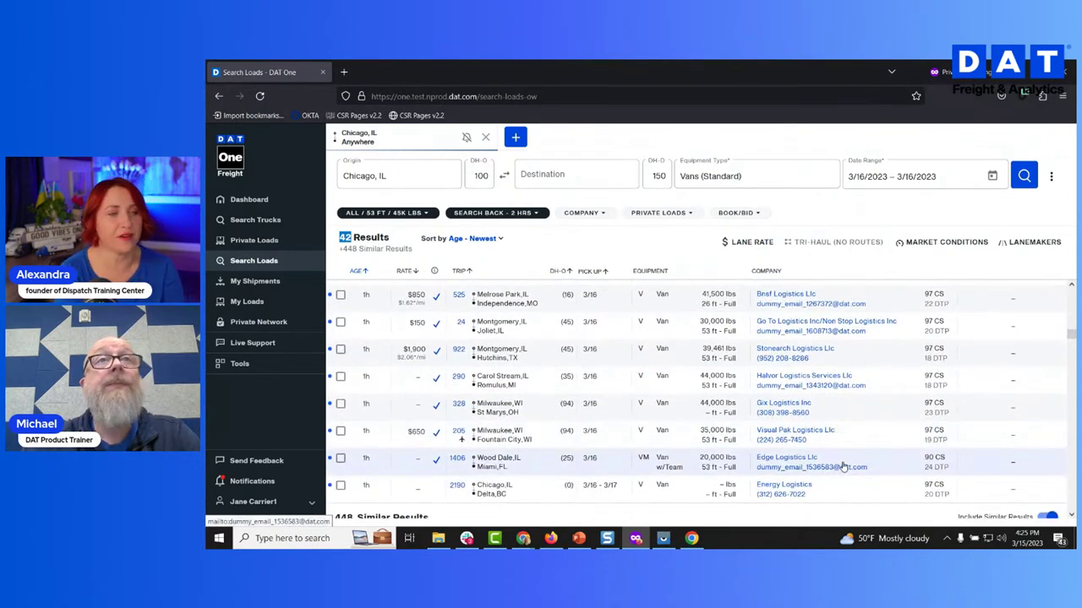
scroll(842, 466, "up", 1)
scroll(842, 466, "up", 1)
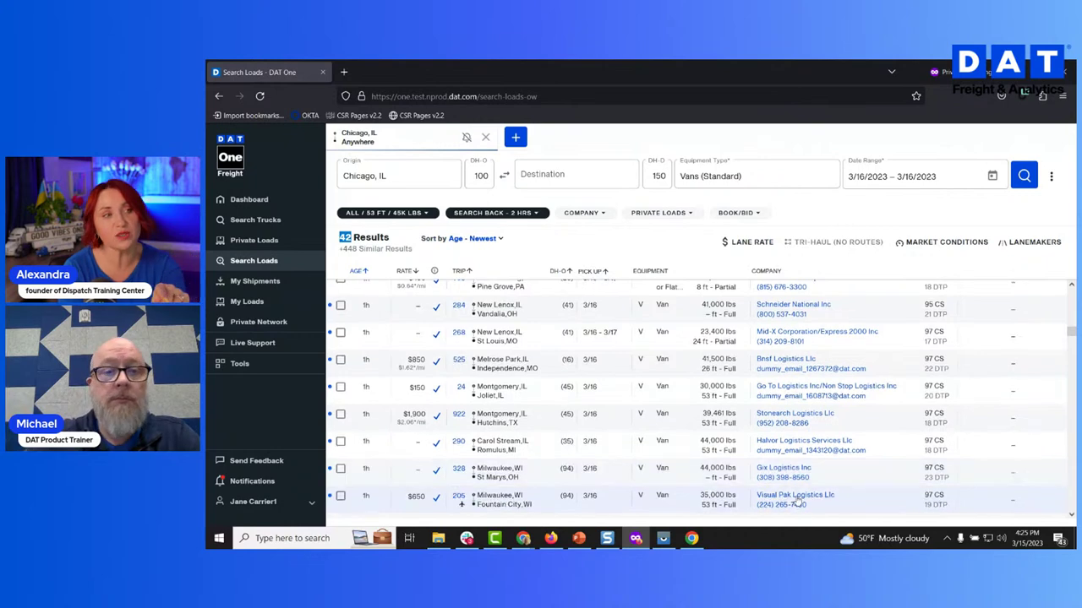
scroll(812, 469, "down", 1)
scroll(797, 470, "down", 3)
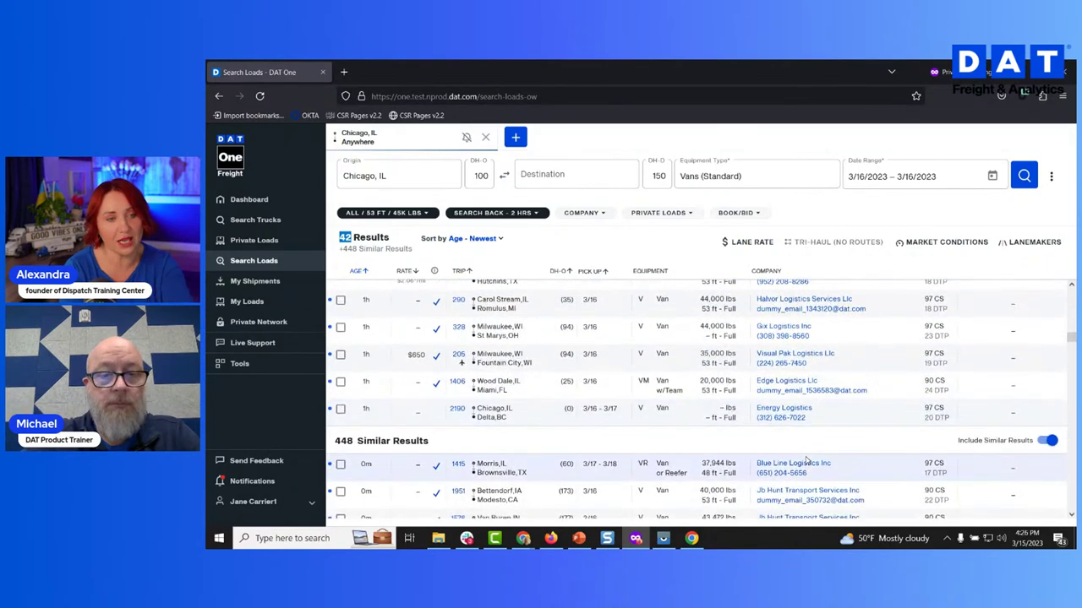
scroll(807, 461, "down", 1)
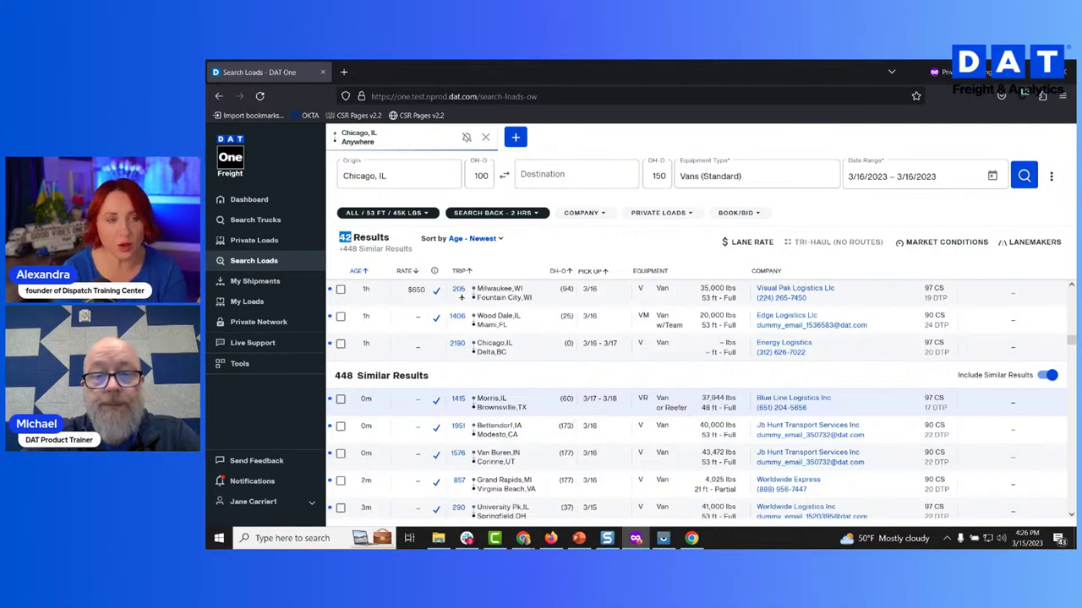
scroll(701, 414, "down", 1)
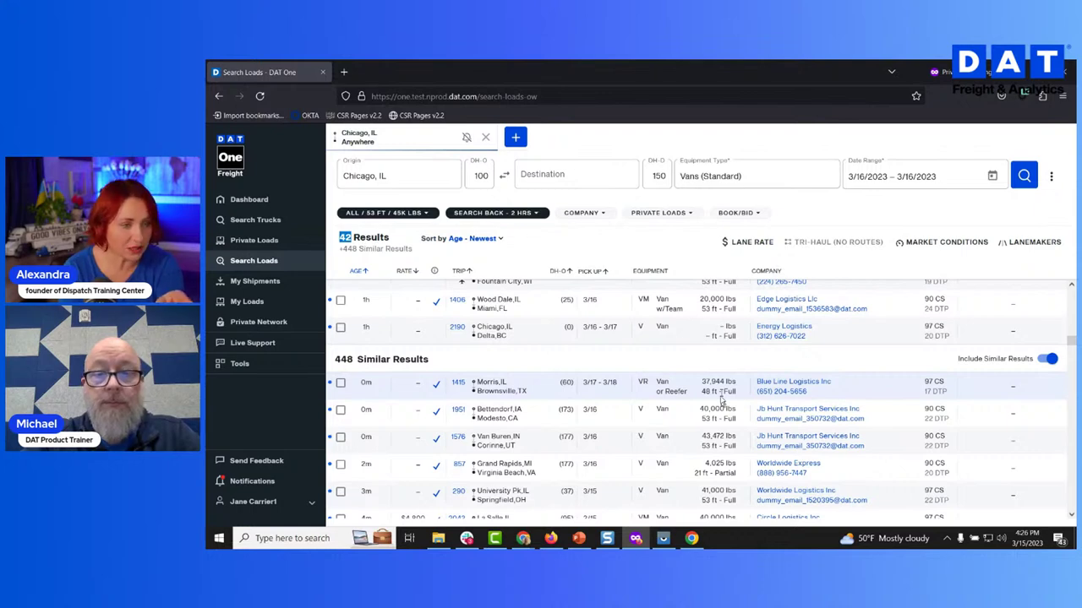
scroll(721, 400, "down", 1)
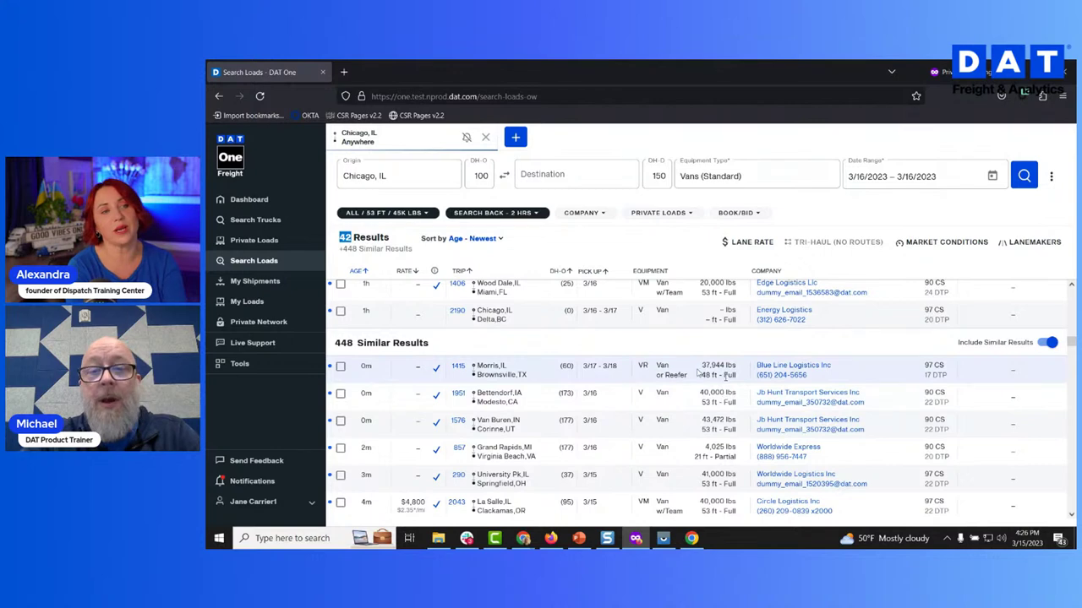
scroll(693, 373, "up", 3)
scroll(688, 372, "down", 3)
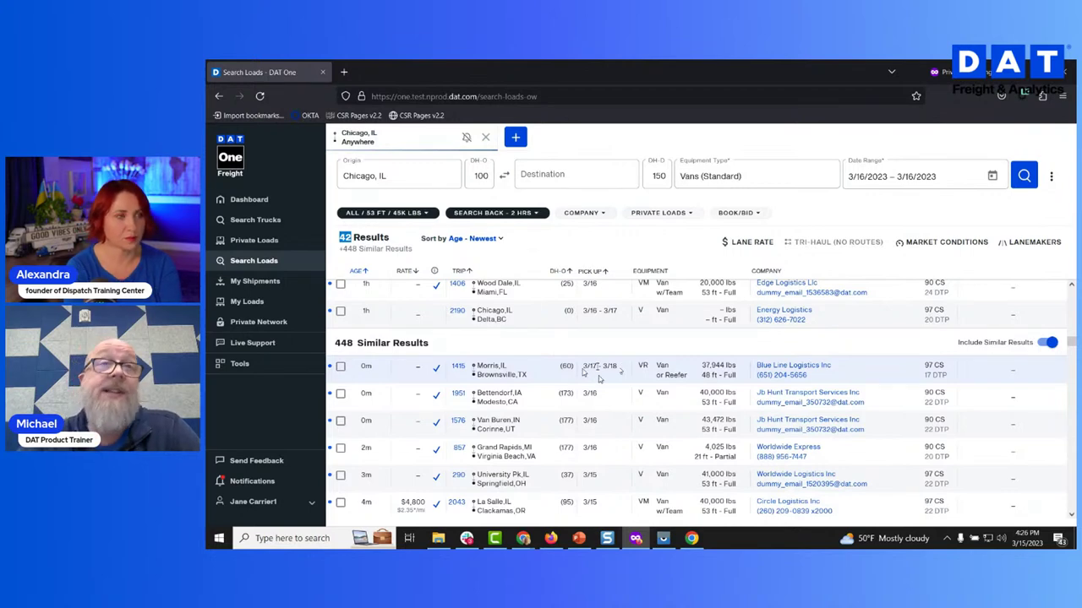
scroll(608, 397, "up", 2)
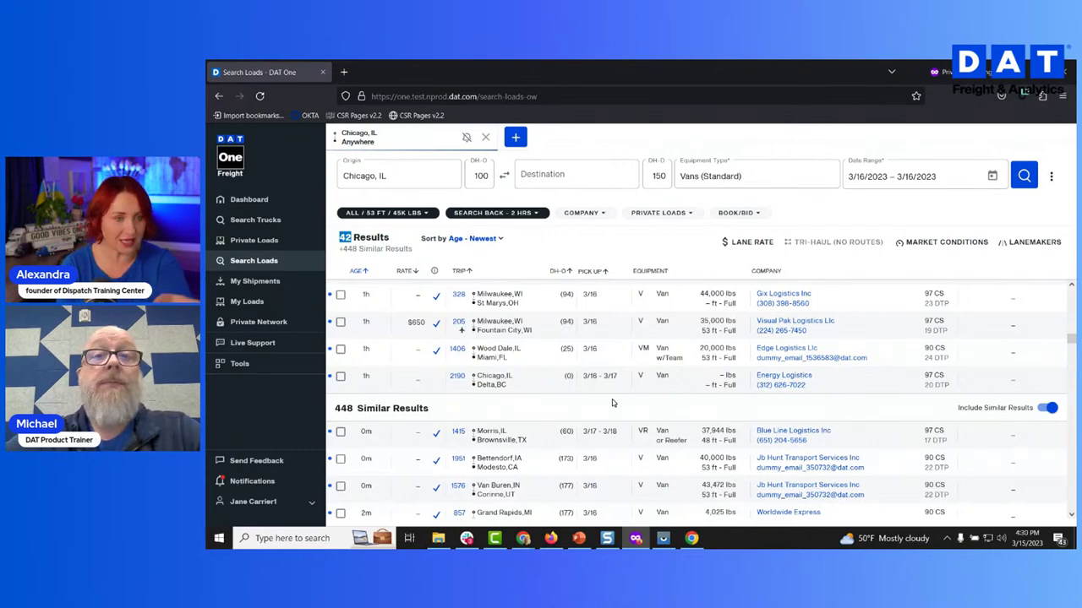
right_click(613, 403)
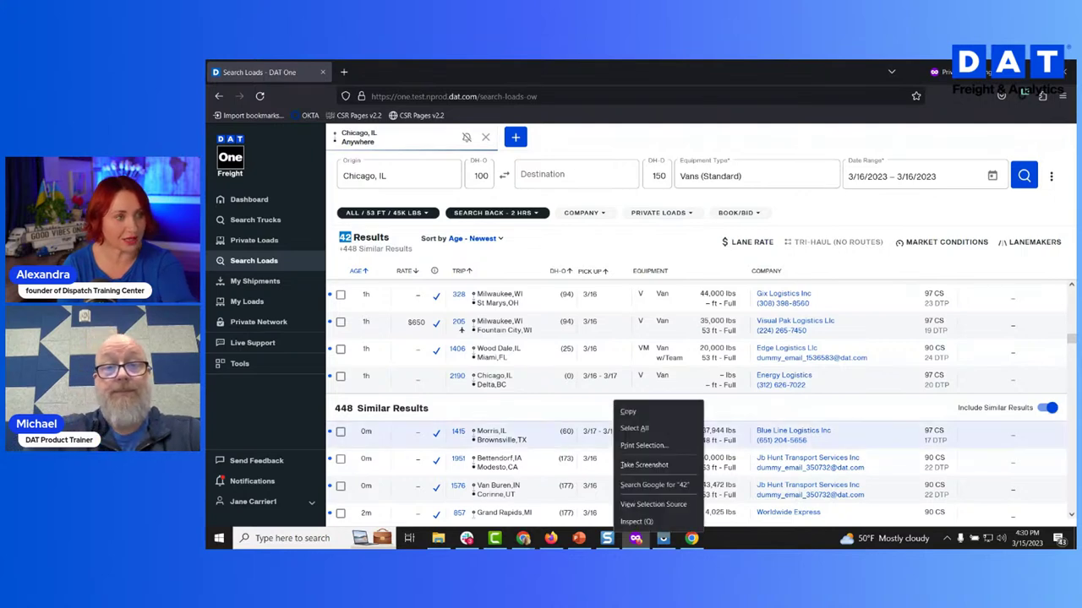
left_click(690, 350)
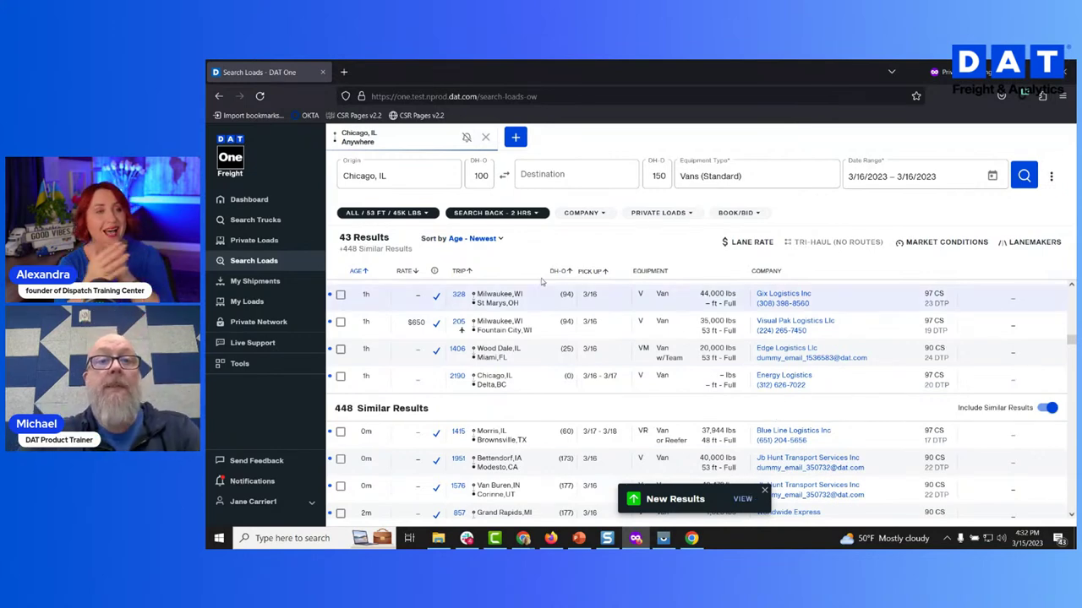
Set the deadhead distance for the Chicago, IL origin to 150
left_click(544, 173)
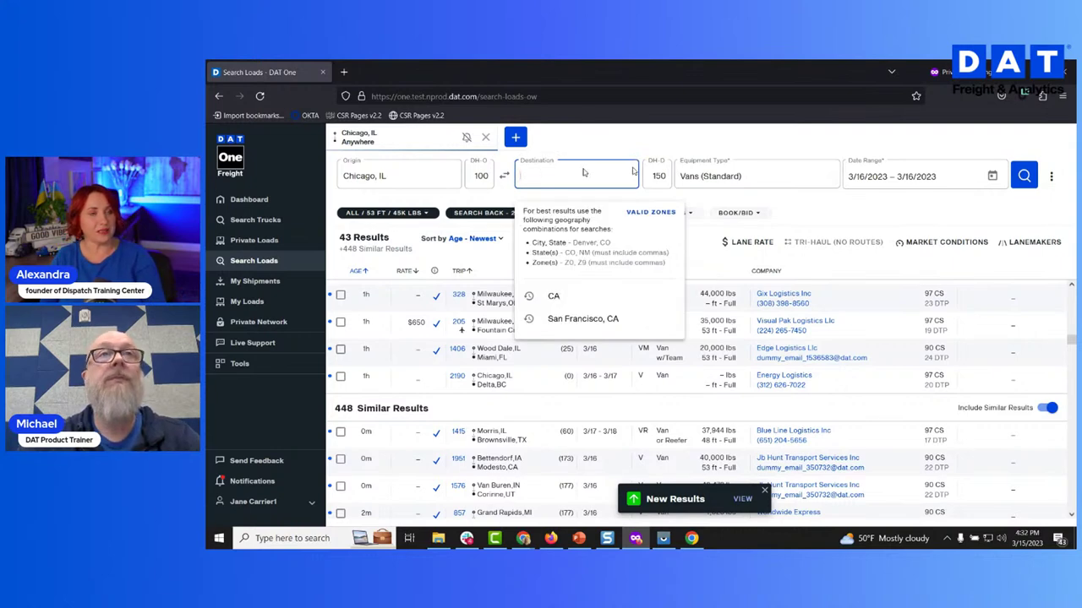
left_click(481, 174)
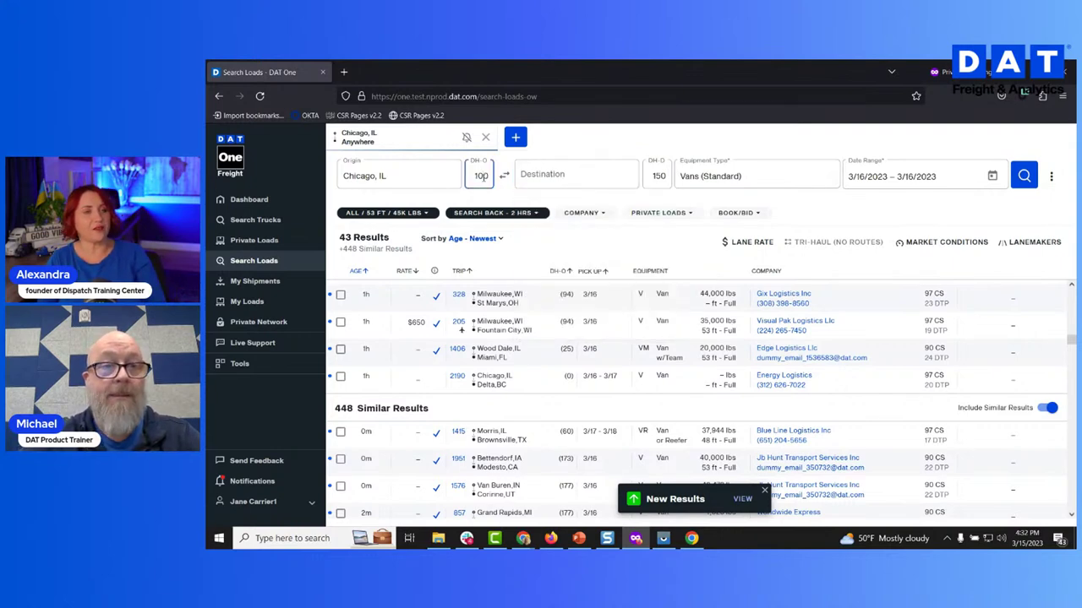
key("BackSpace")
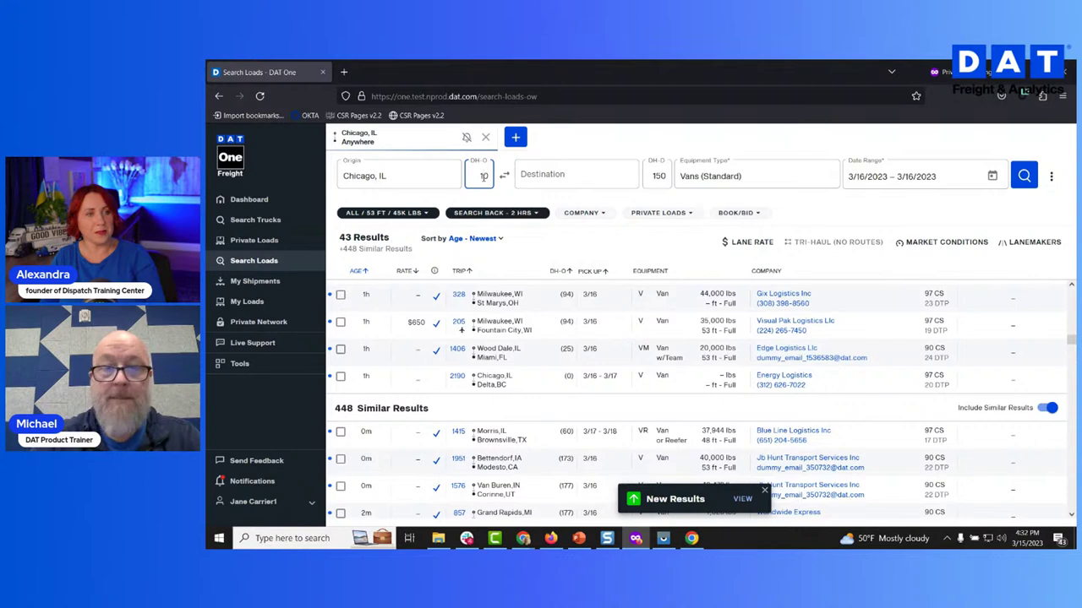
type("5")
left_click(557, 175)
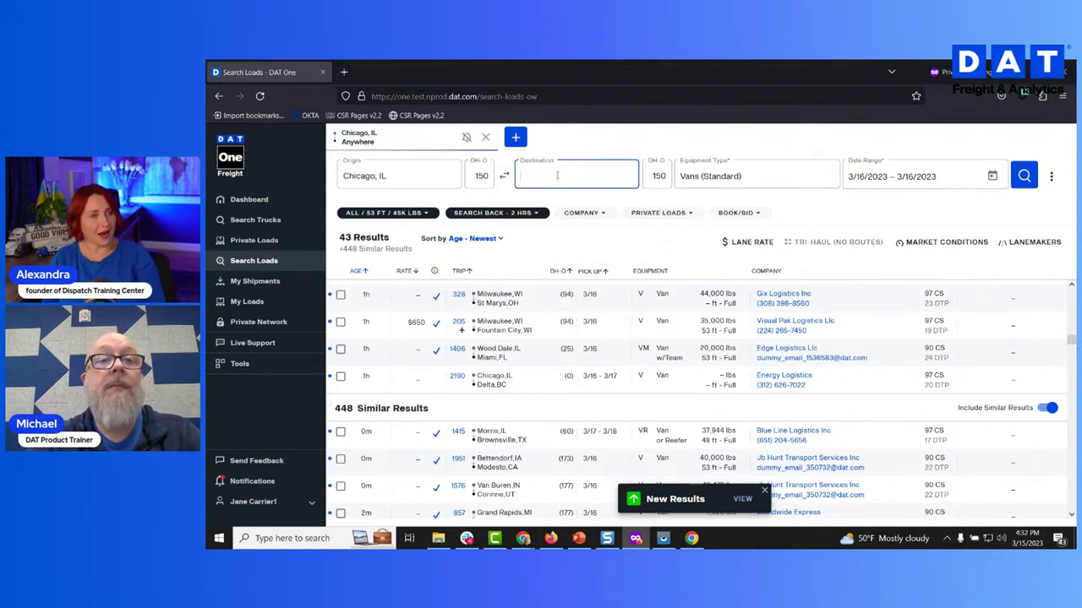
Clear the current equipment type, filter the equipment options by "v", and choose Van Air-Ride instead
left_click(752, 177)
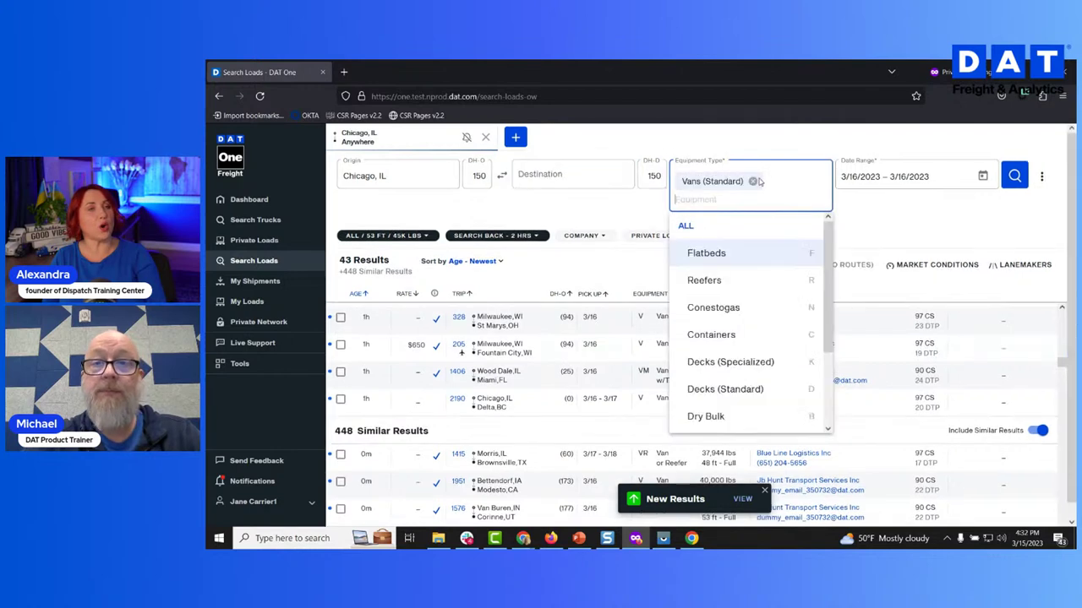
left_click(753, 182)
scroll(763, 241, "down", 3)
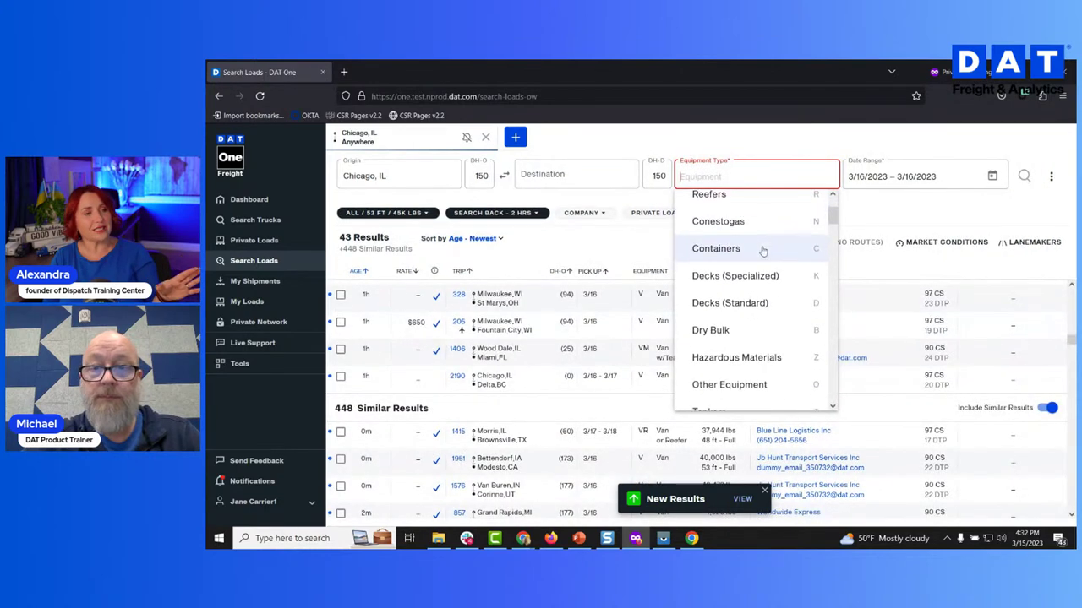
scroll(763, 251, "down", 9)
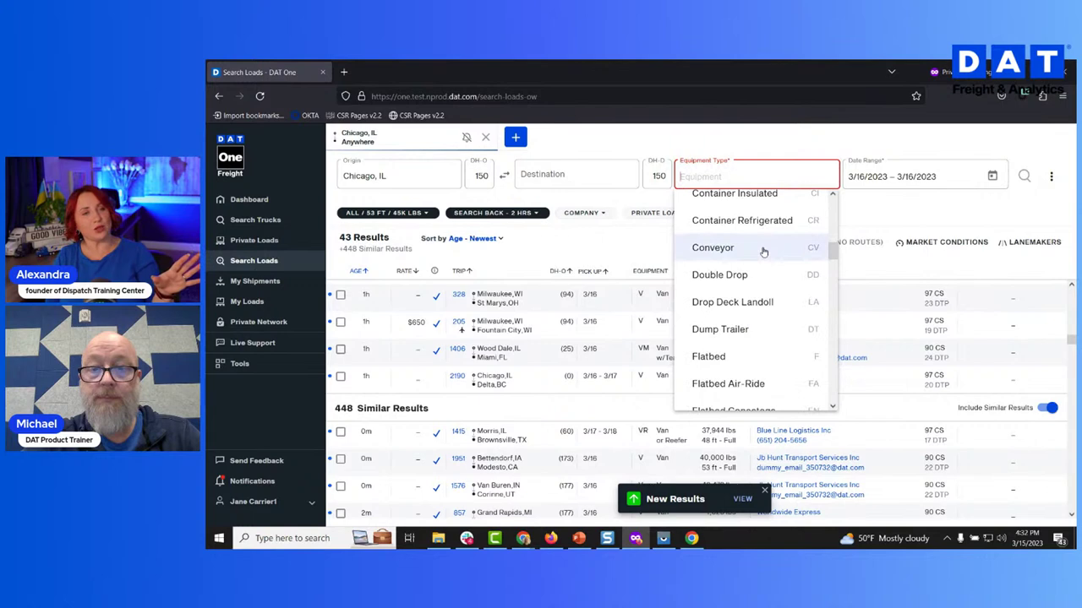
scroll(763, 251, "down", 3)
type("v")
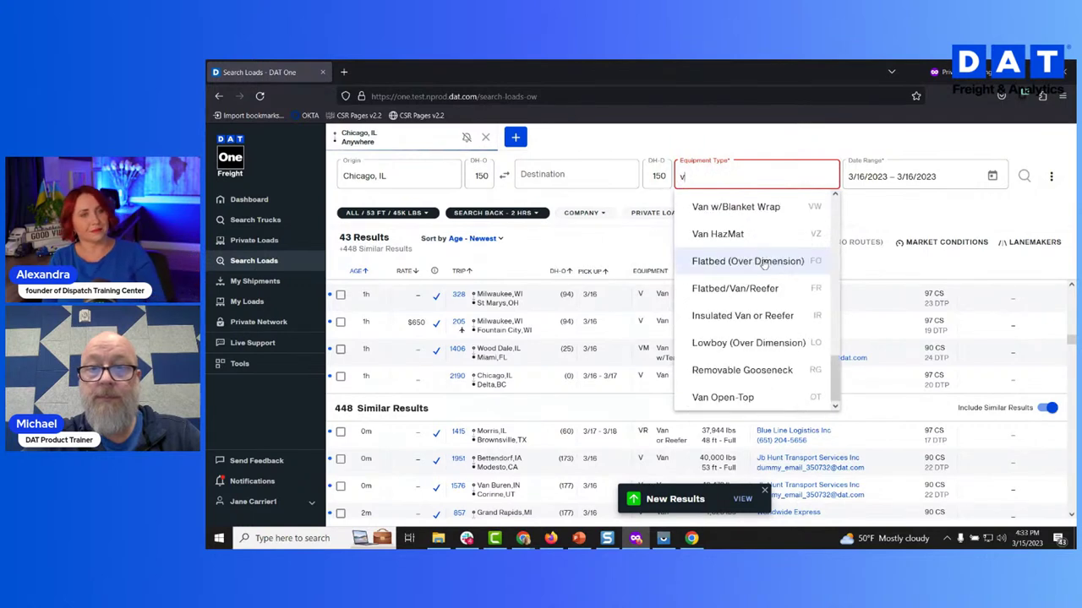
scroll(763, 264, "up", 3)
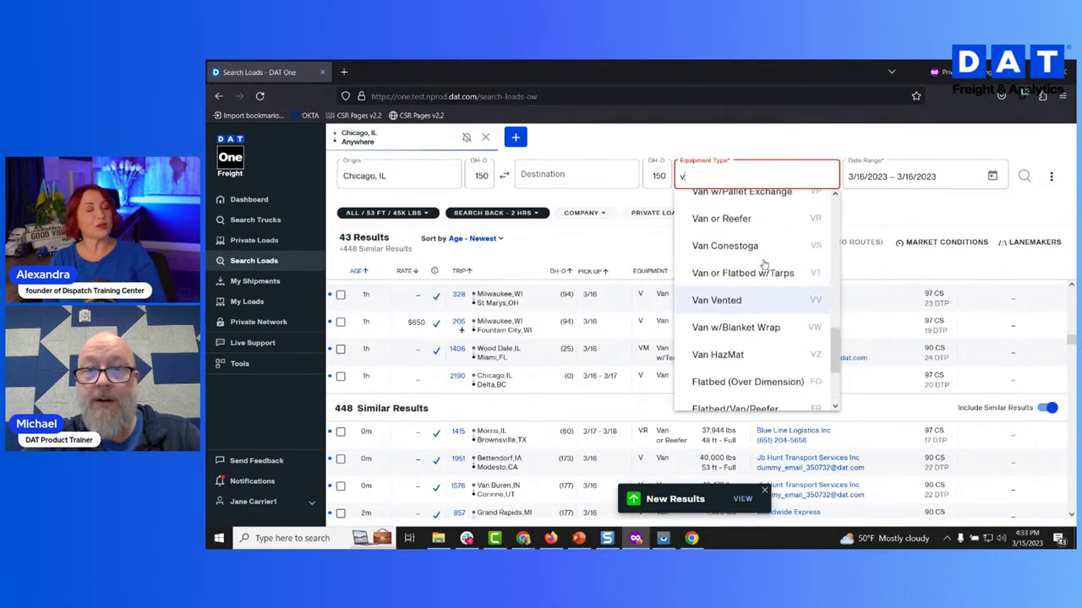
scroll(763, 265, "up", 5)
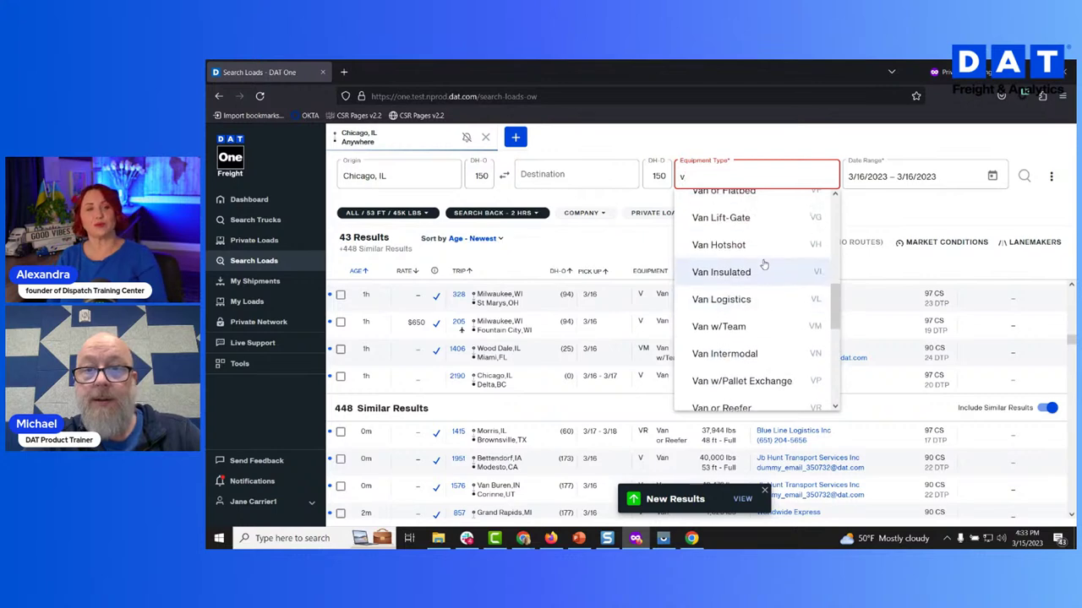
scroll(763, 265, "up", 3)
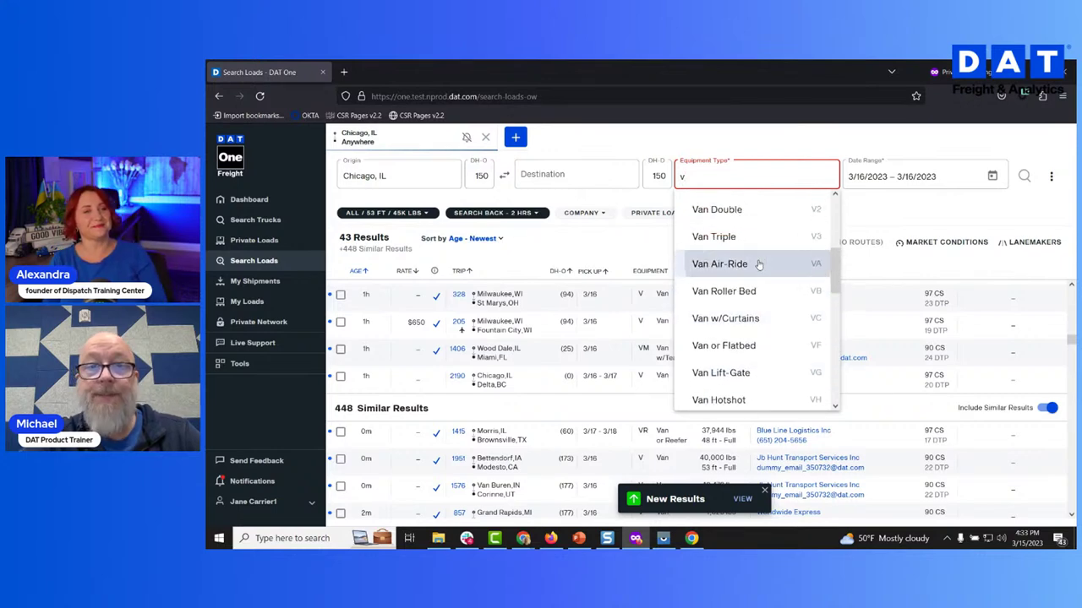
left_click(763, 262)
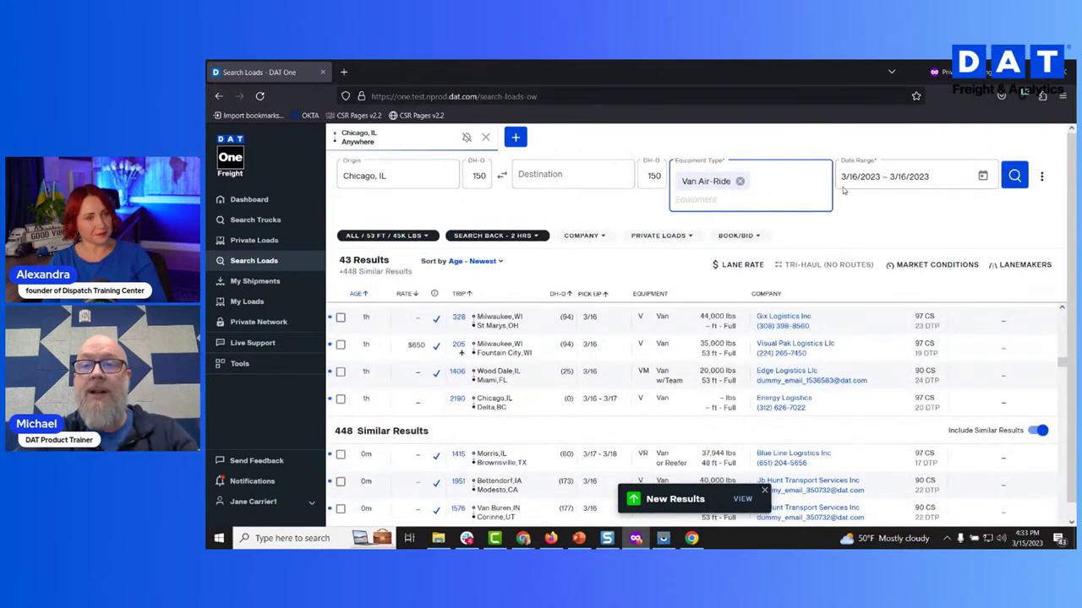
Check the date range calendar and review the Valid Zones list for the destination
left_click(981, 176)
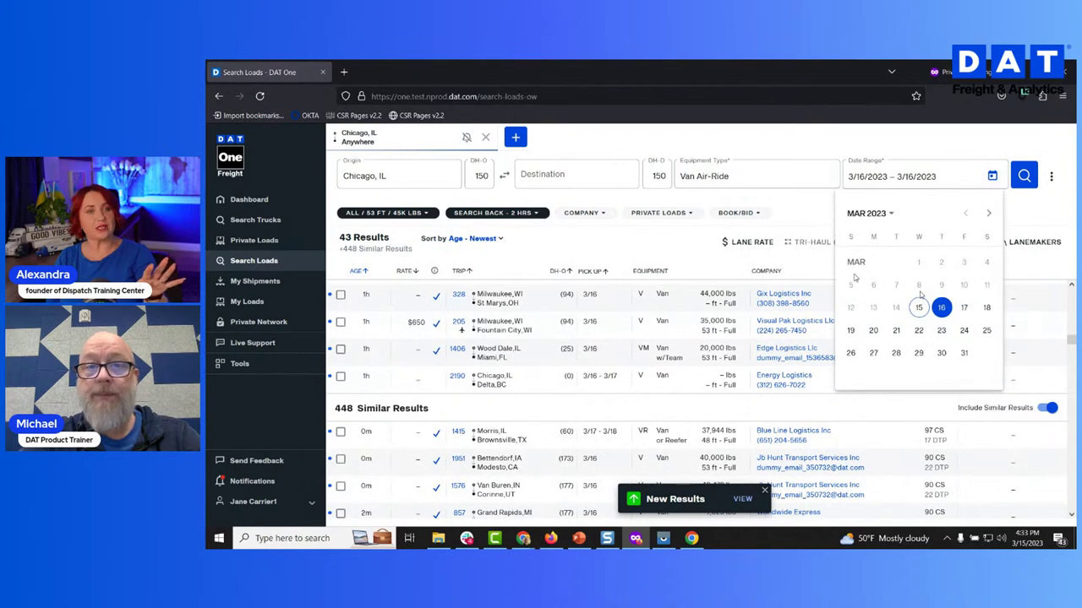
left_click(550, 177)
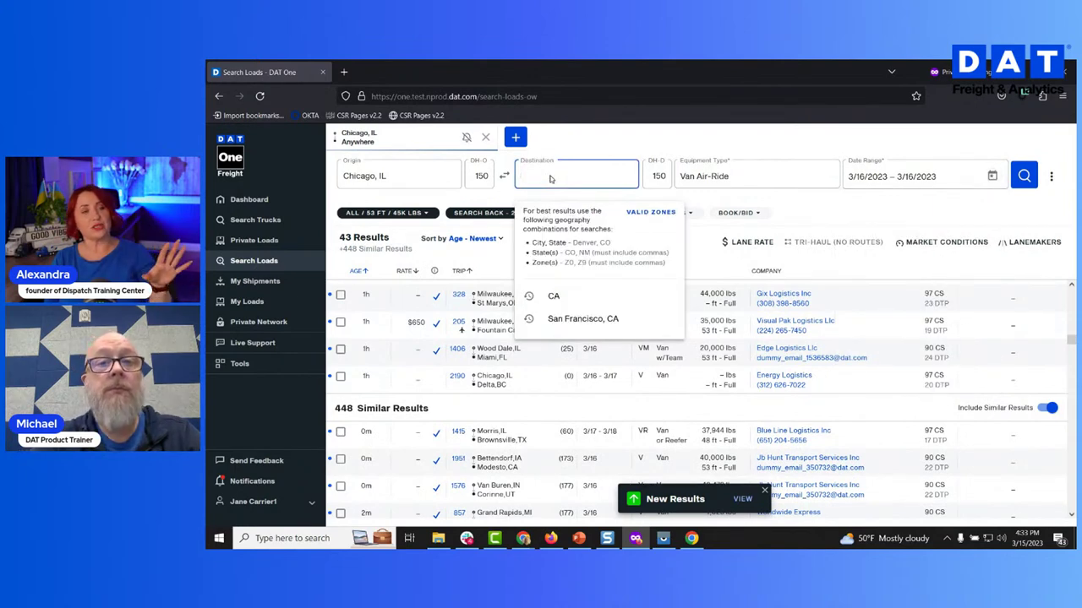
left_click(632, 213)
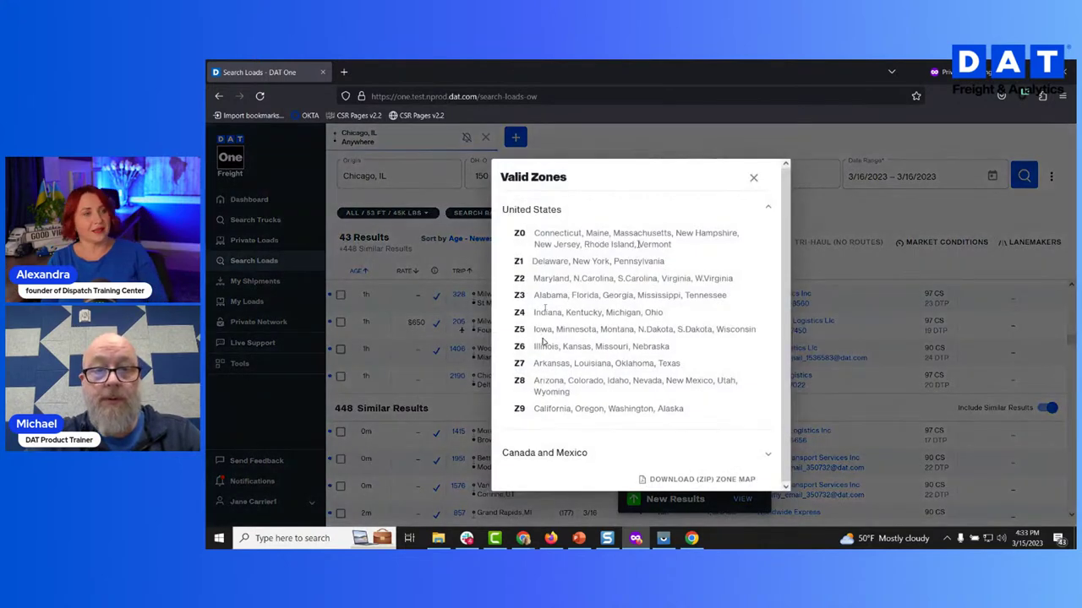
left_click(753, 177)
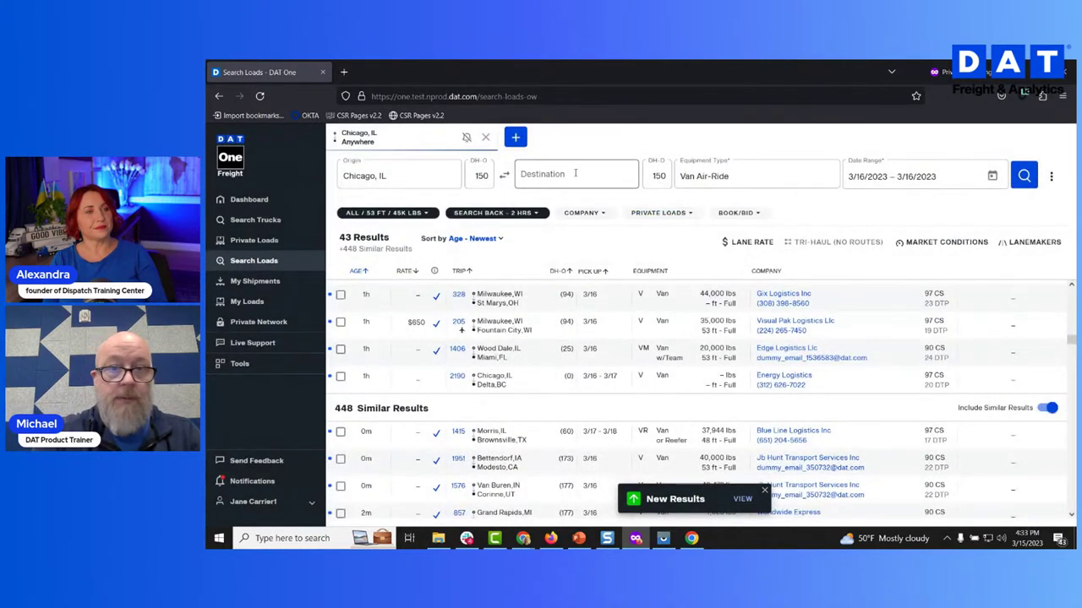
Set the destination to zones Z4, Z5 and Z6 and run the load search
left_click(575, 173)
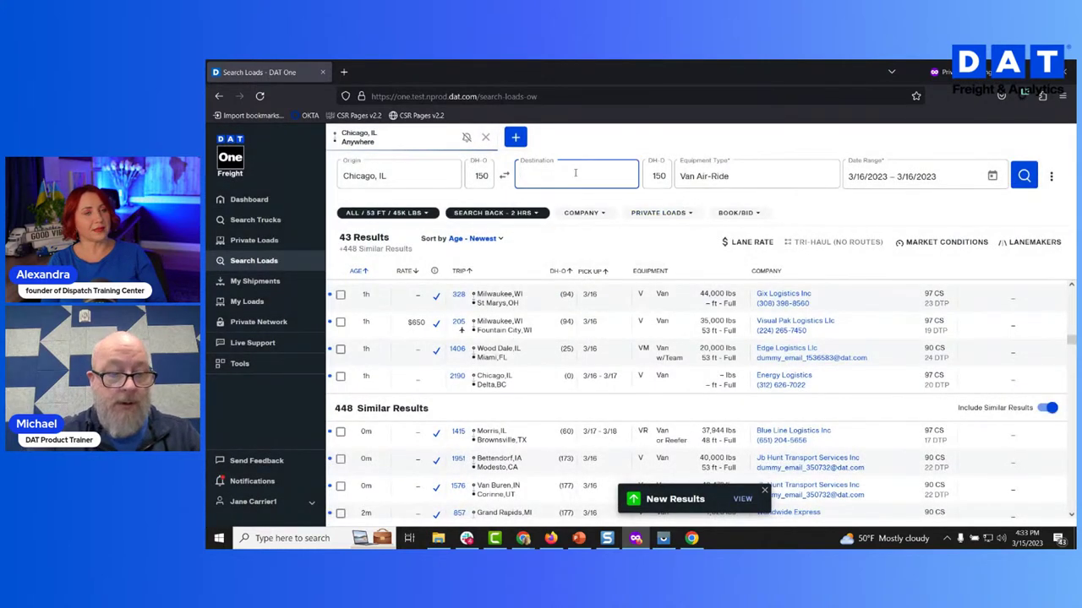
type("z4,")
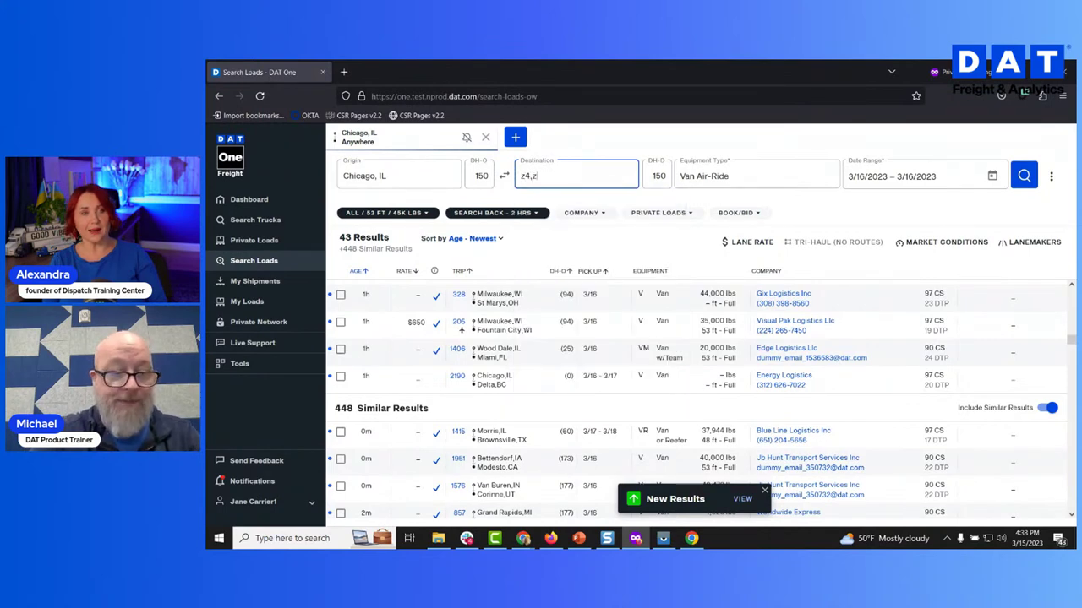
type("z5,z6")
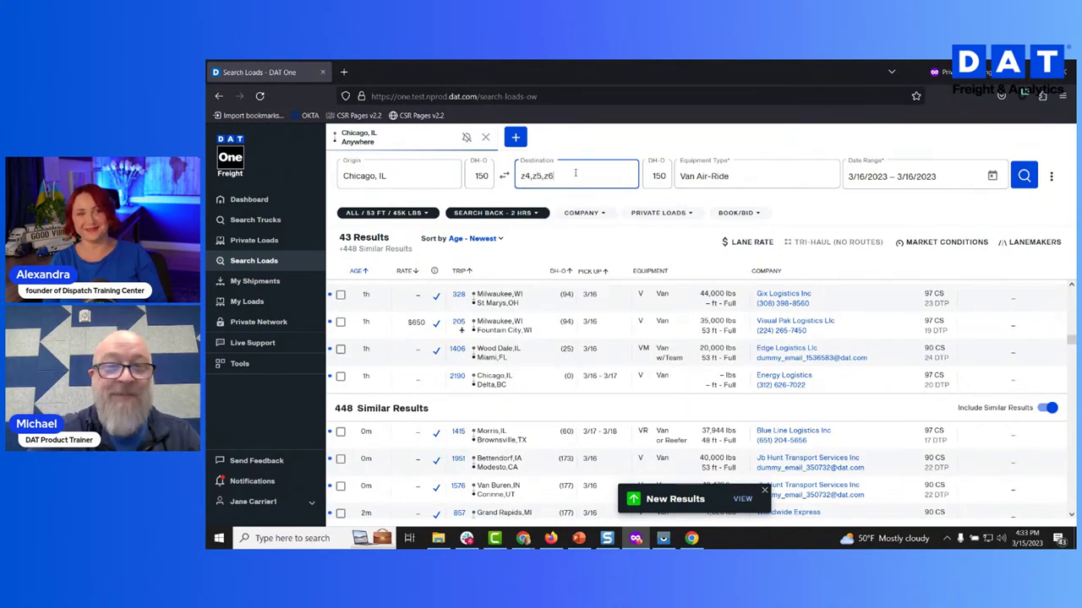
key("Tab")
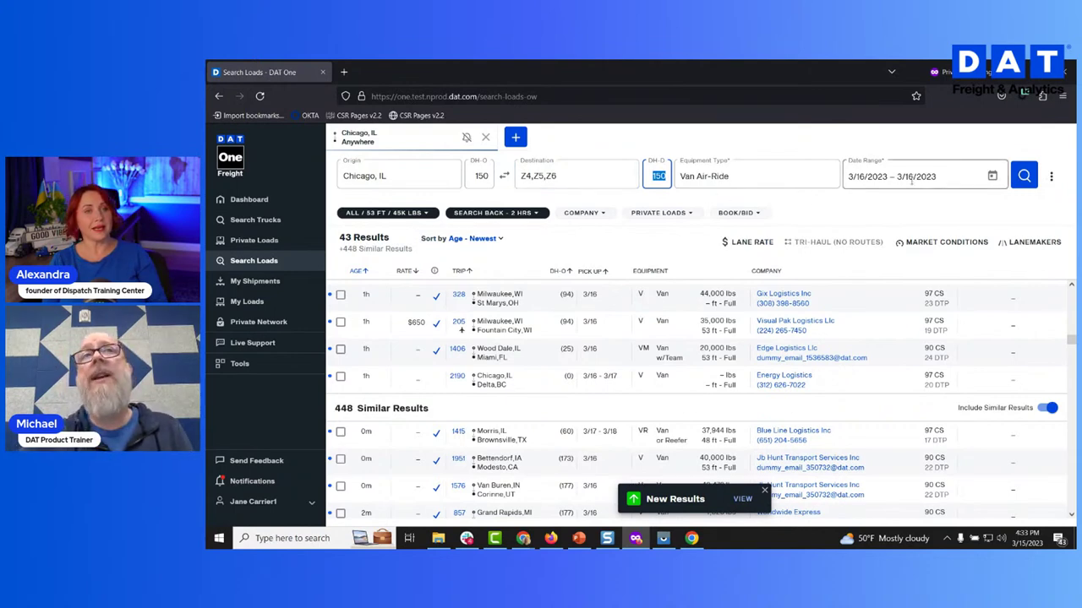
left_click(1024, 176)
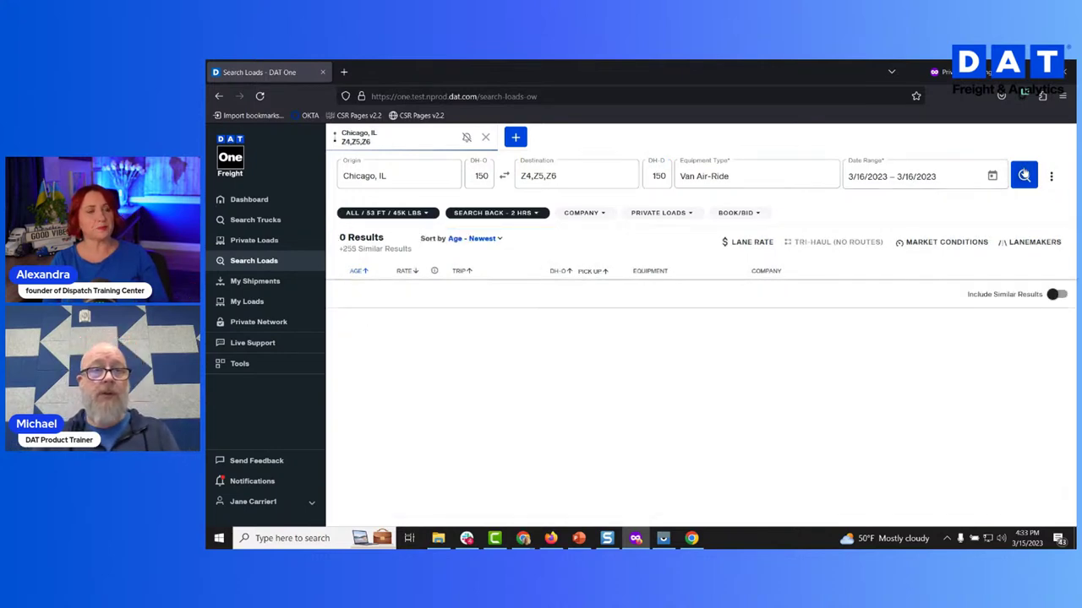
Set the Search Back age filter to 24 hours
left_click(525, 214)
left_click(486, 272)
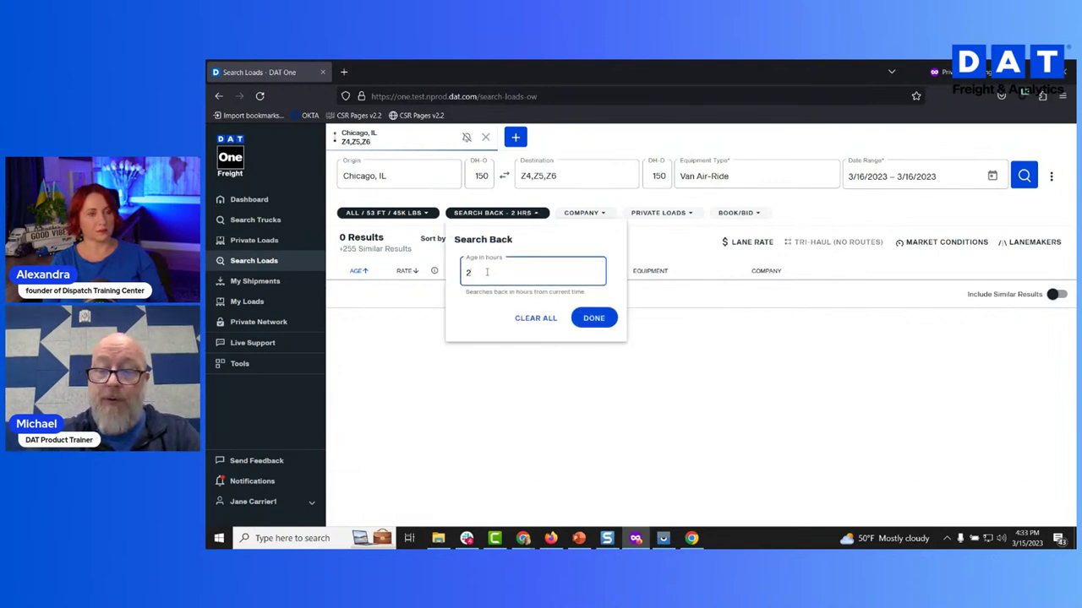
type("4")
left_click(593, 318)
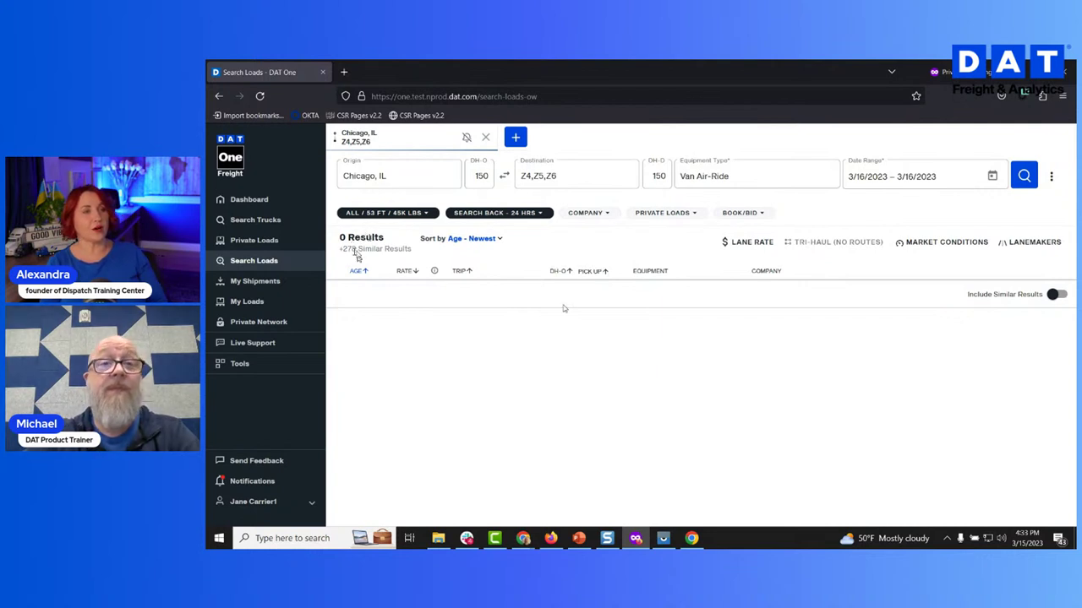
Extend the Search Back age filter to 48 hours
left_click(542, 214)
left_click(489, 272)
key("BackSpace")
key("BackSpace")
type("48")
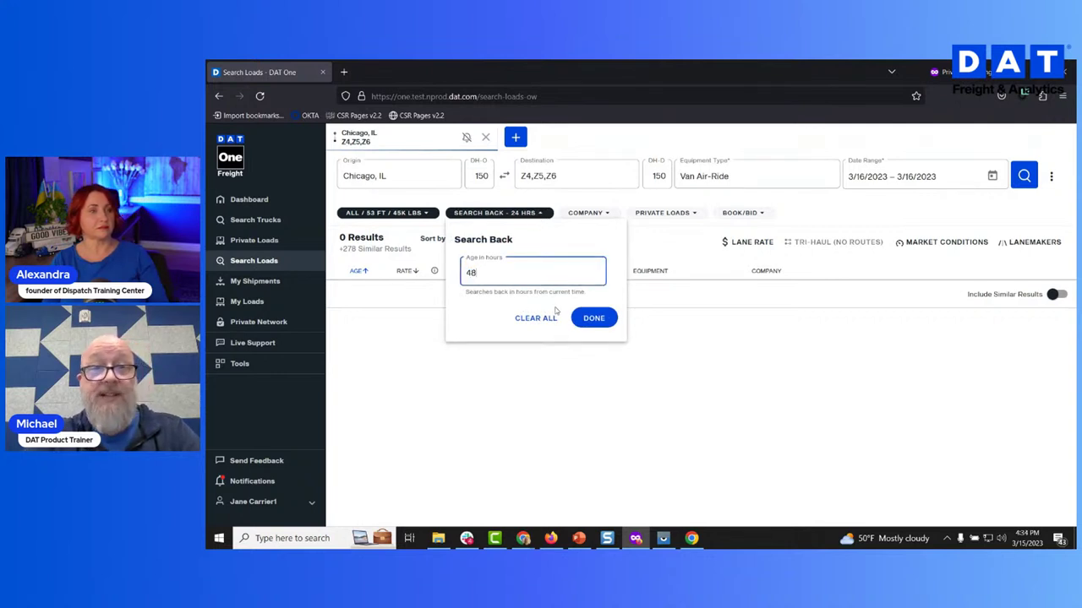
left_click(589, 317)
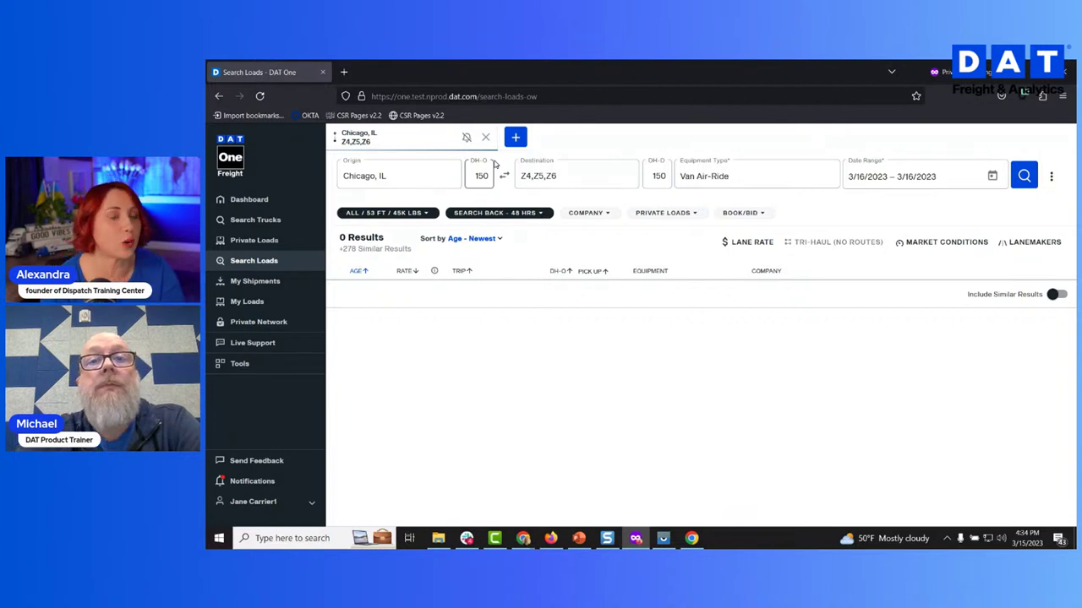
Replace the Van Air-Ride equipment type with Vans (Standard) and run the load search again
left_click(811, 176)
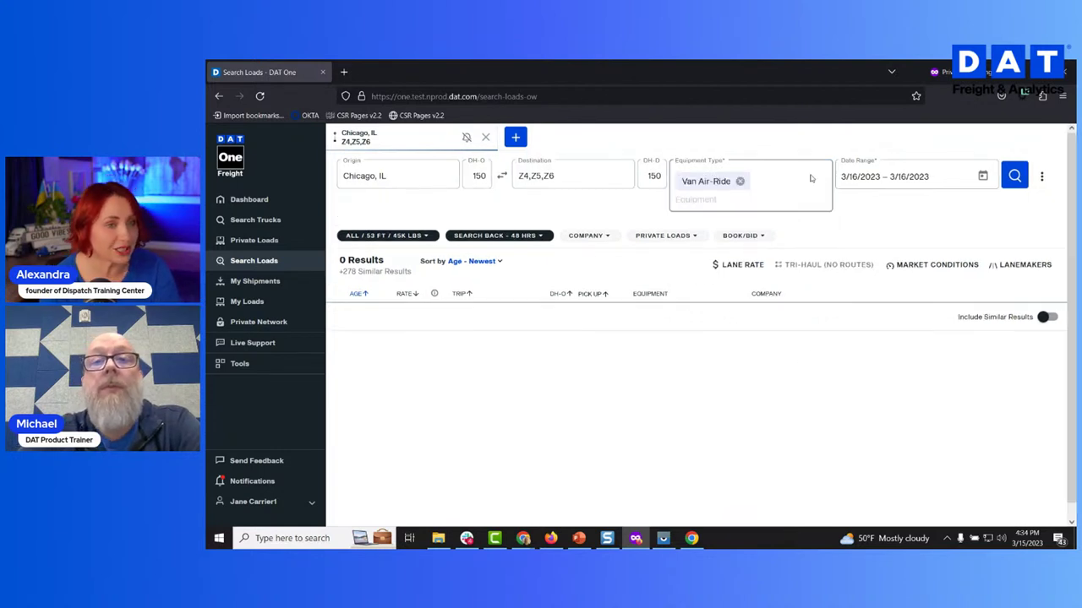
left_click(741, 182)
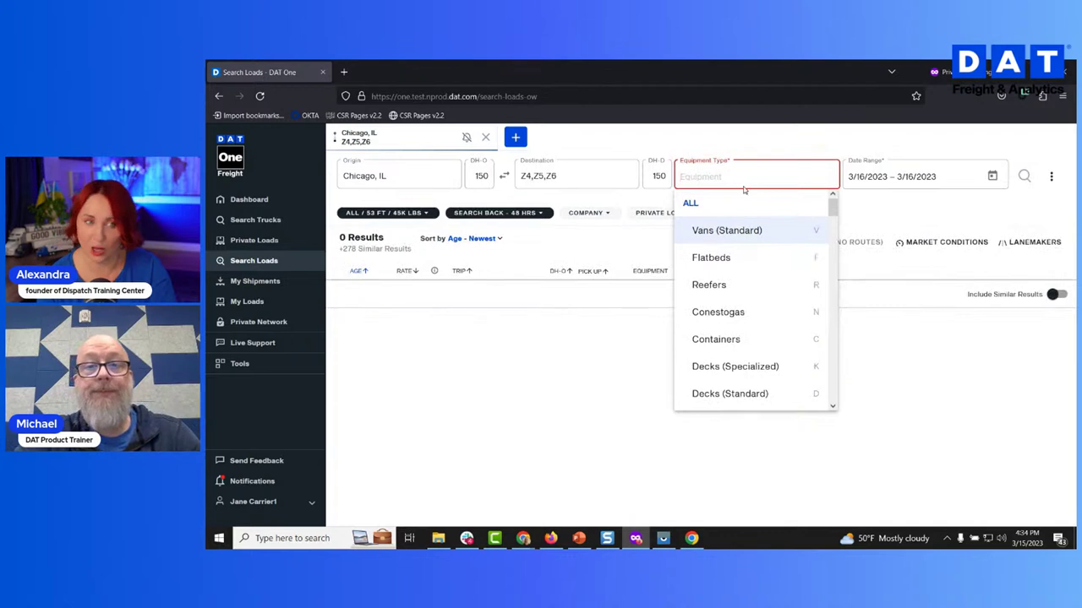
left_click(725, 232)
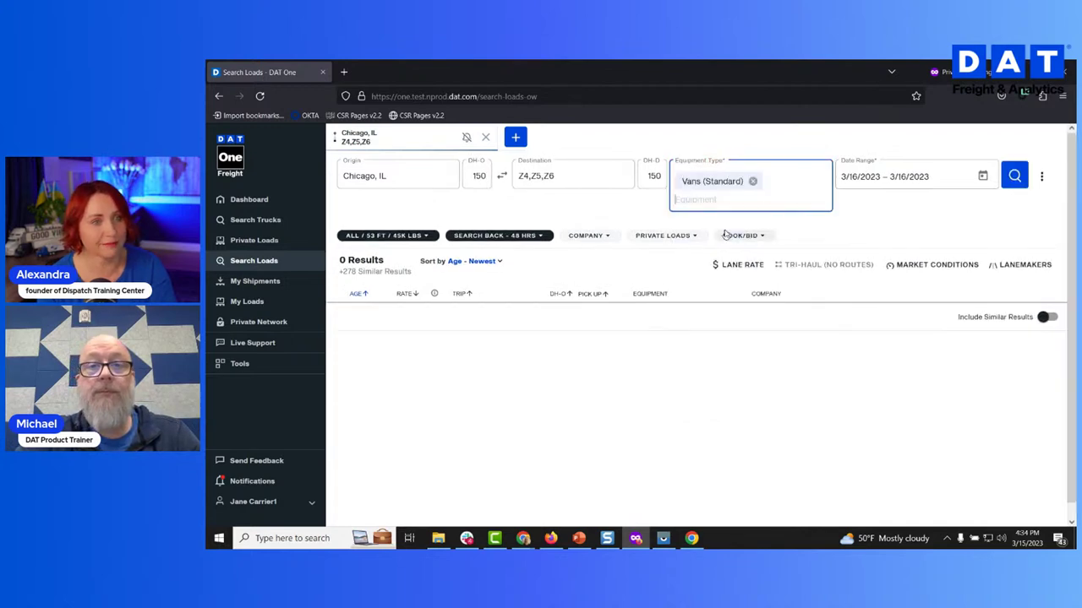
left_click(589, 255)
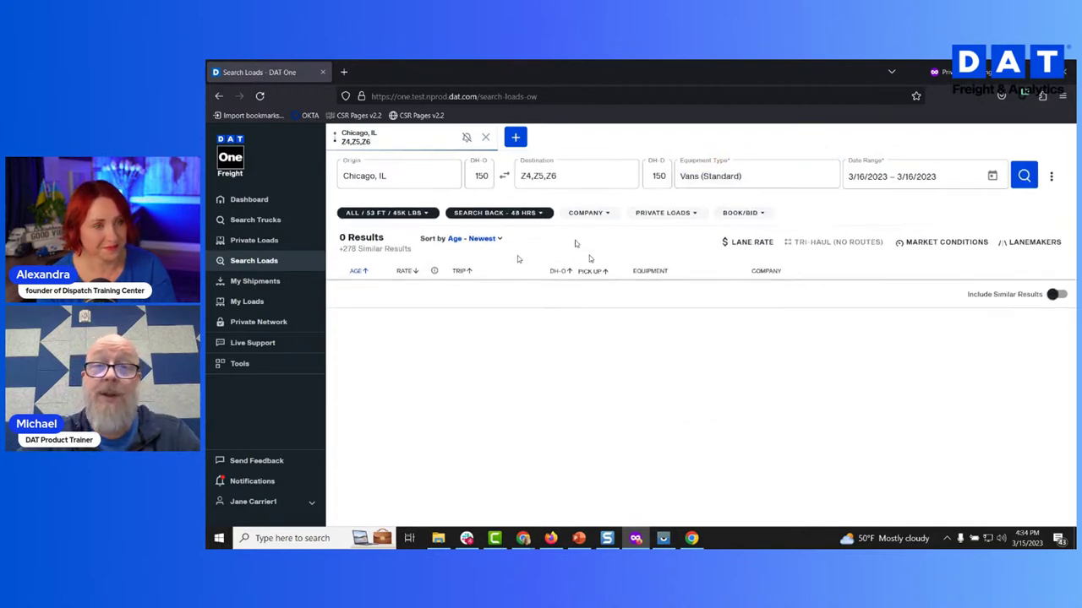
left_click(533, 215)
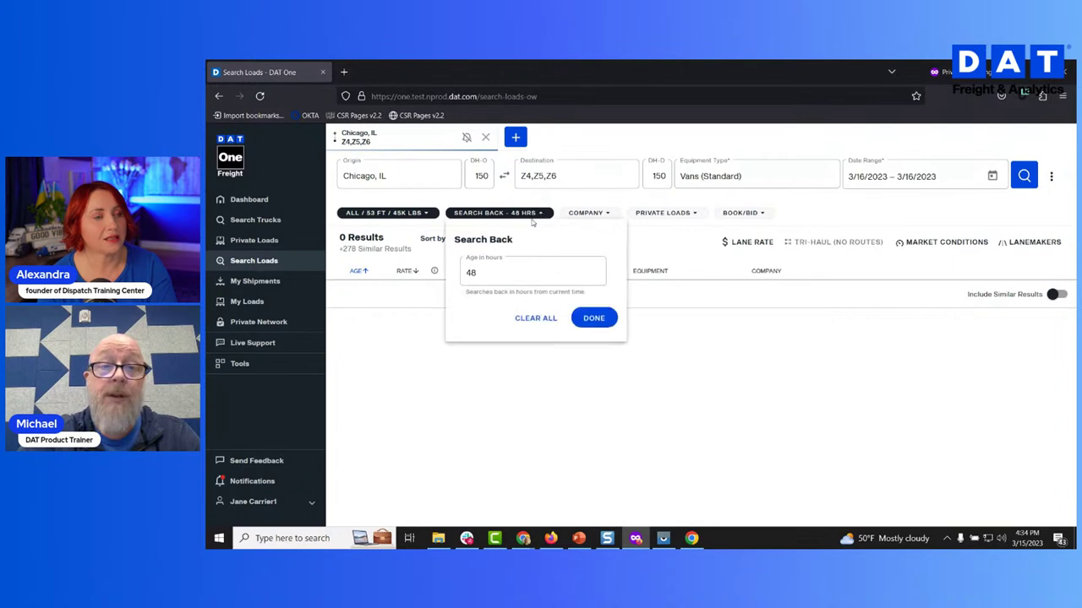
triple_click(474, 273)
left_click(1024, 175)
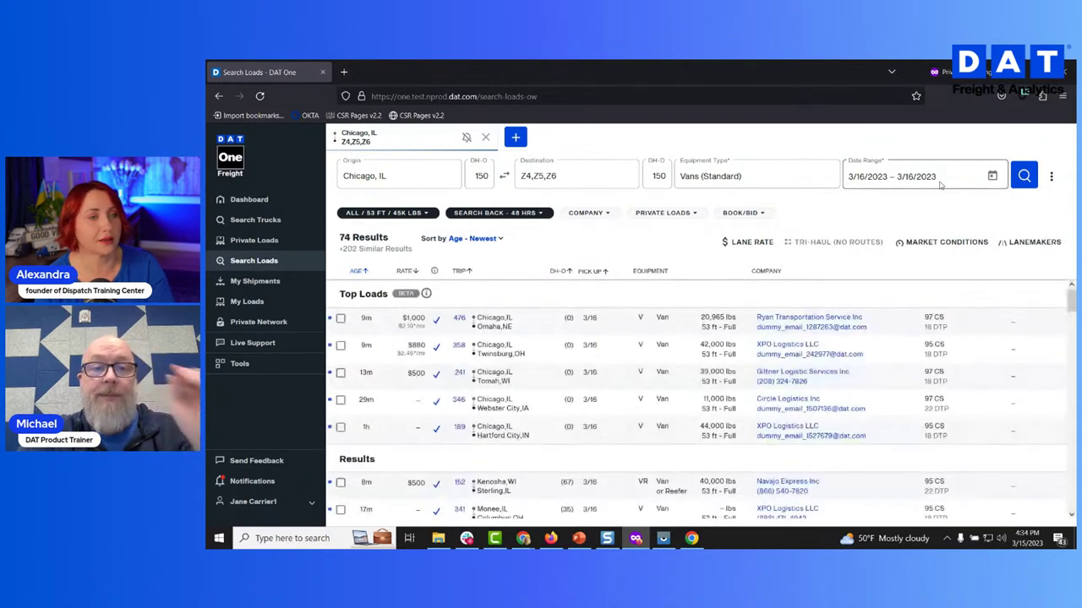
Review the number of exact-match loads and look through the available sort options
scroll(385, 283, "down", 1)
double_click(344, 239)
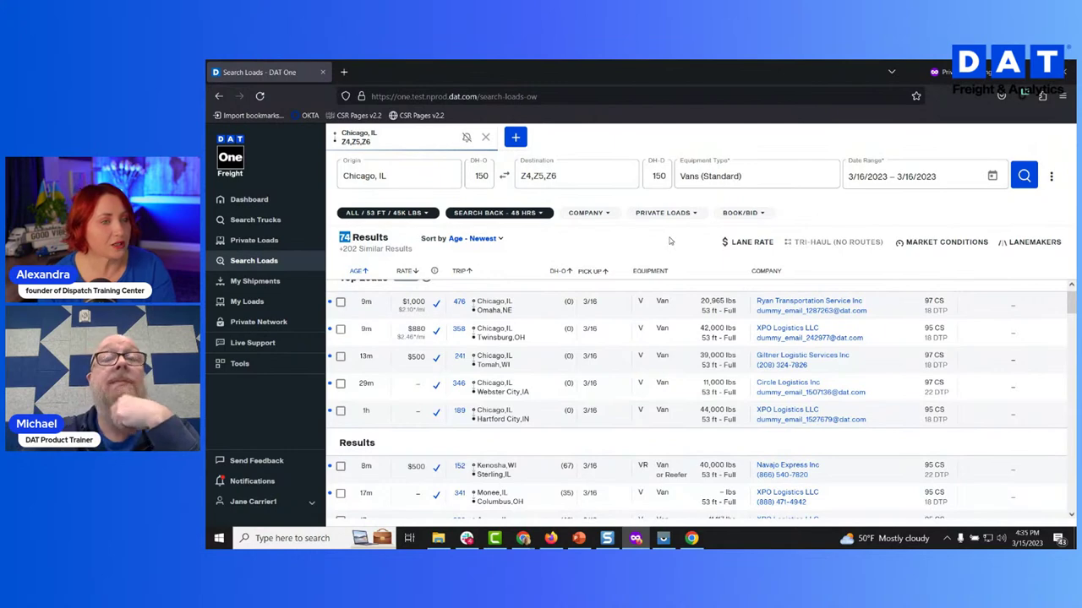
scroll(690, 294, "up", 1)
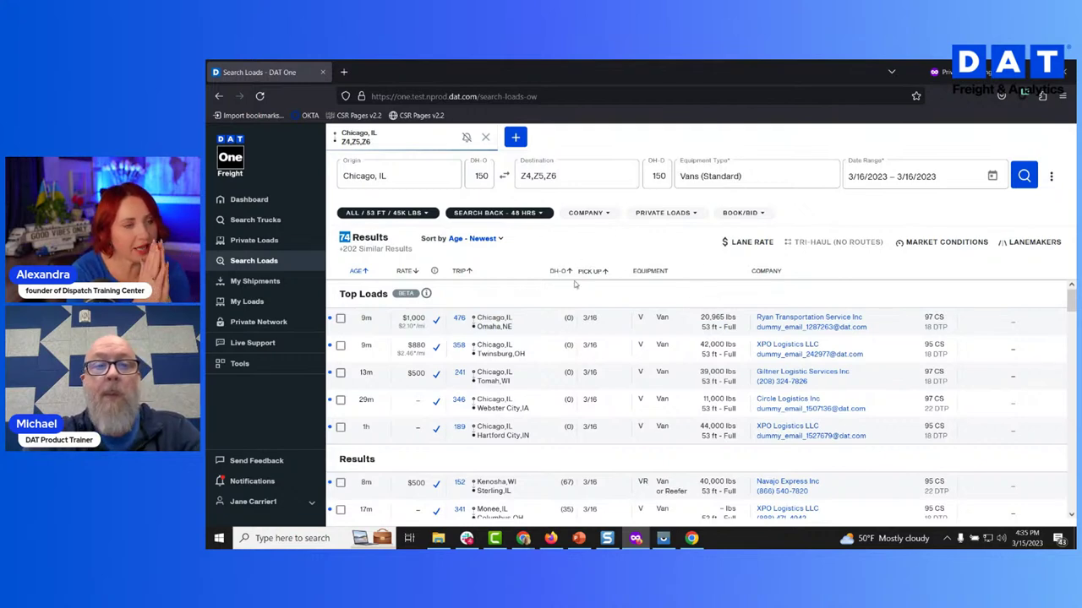
left_click(490, 243)
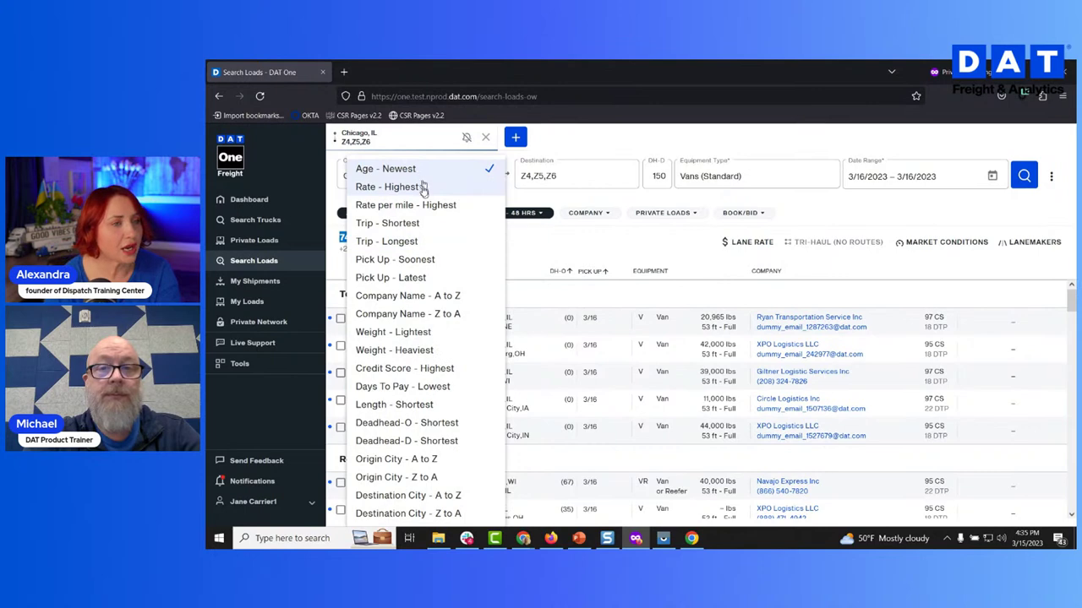
left_click(463, 174)
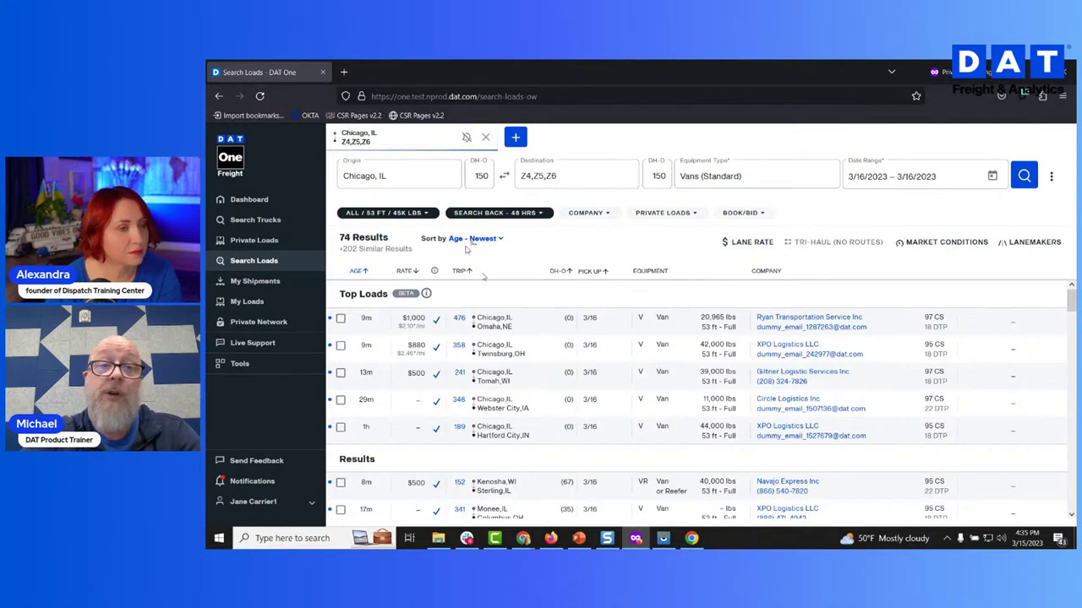
Sort the load results by Rate - Highest and look over the best-paying loads
left_click(494, 238)
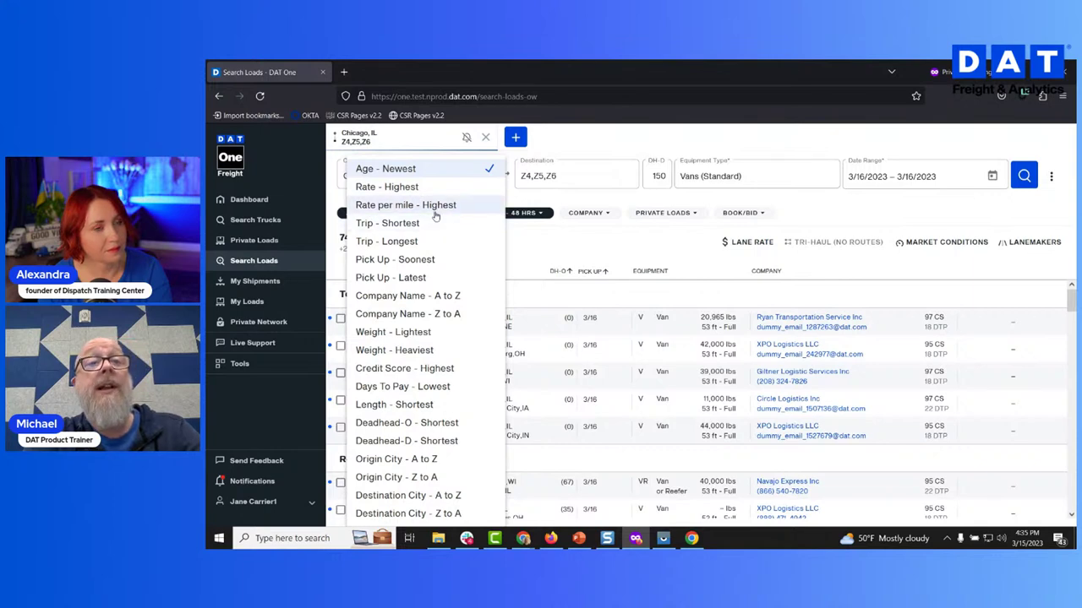
left_click(407, 188)
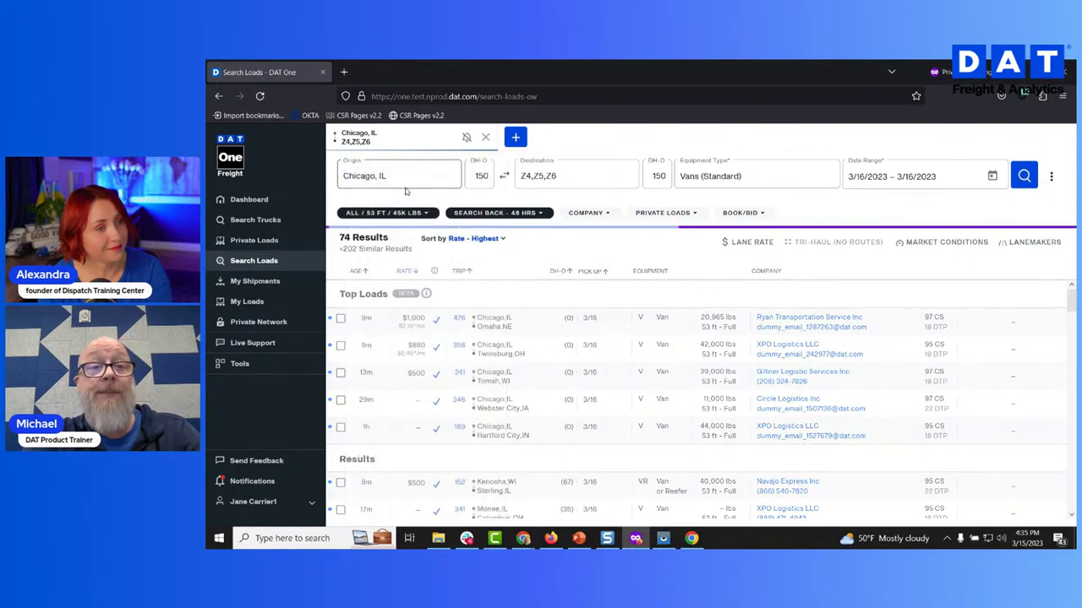
scroll(505, 432, "down", 1)
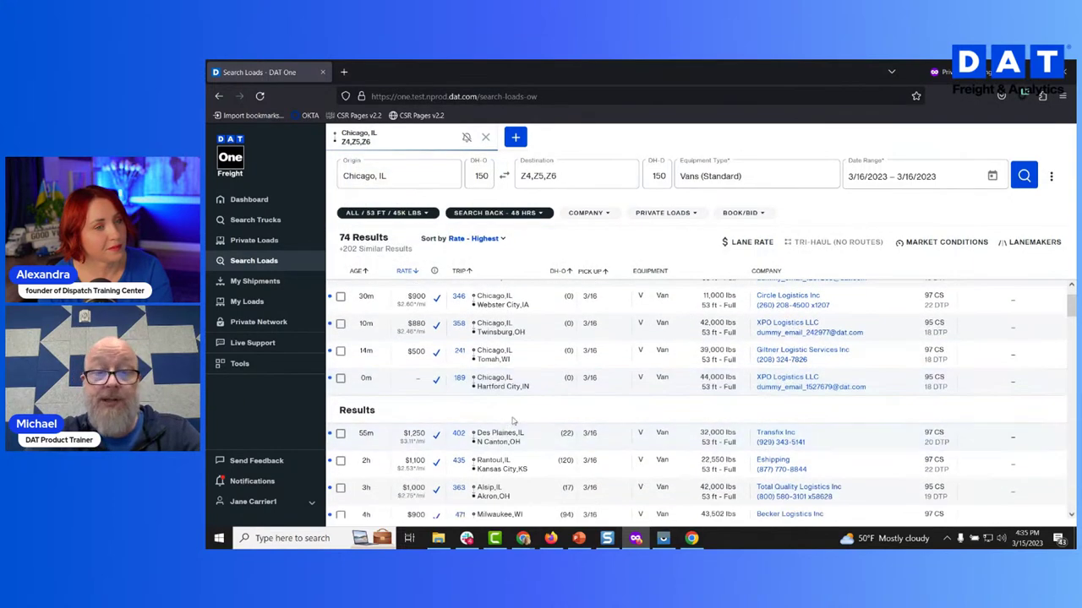
scroll(404, 414, "down", 1)
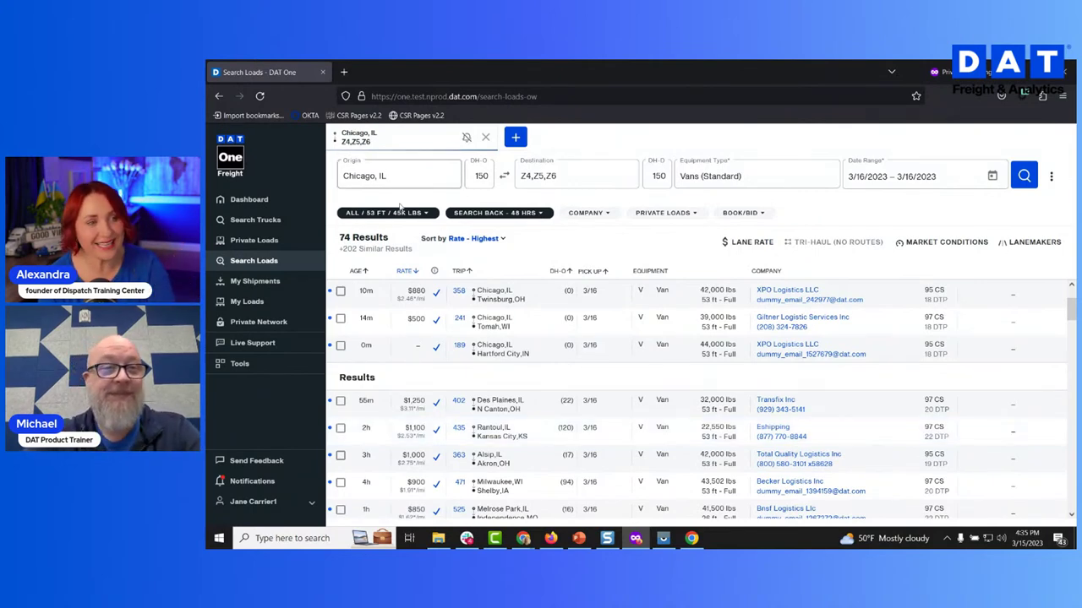
Sort the load results by Rate per mile - Highest and look over the ranked loads
left_click(478, 240)
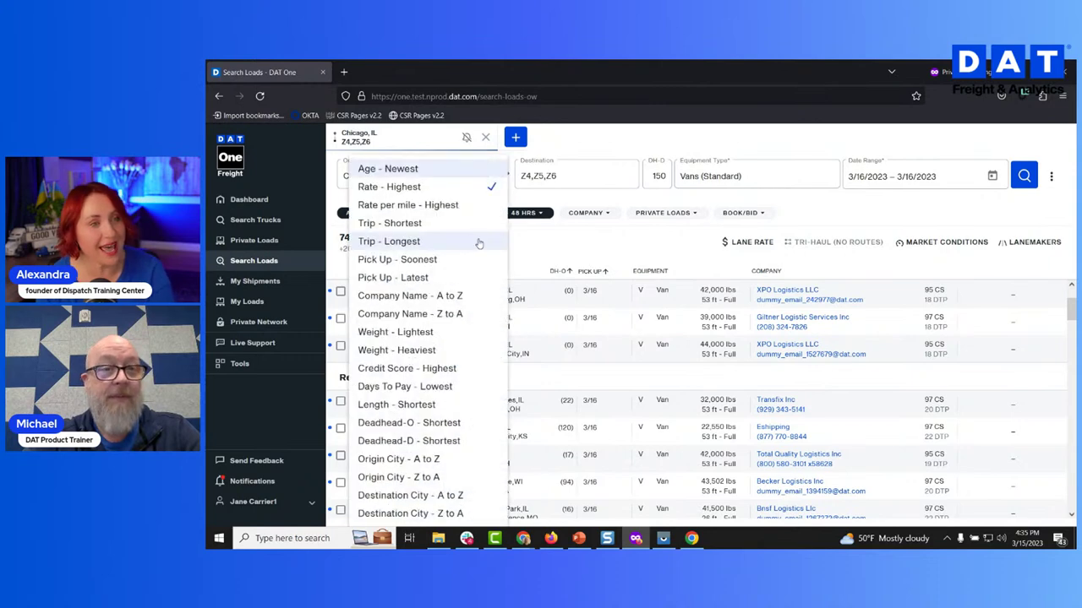
left_click(439, 207)
scroll(573, 337, "down", 3)
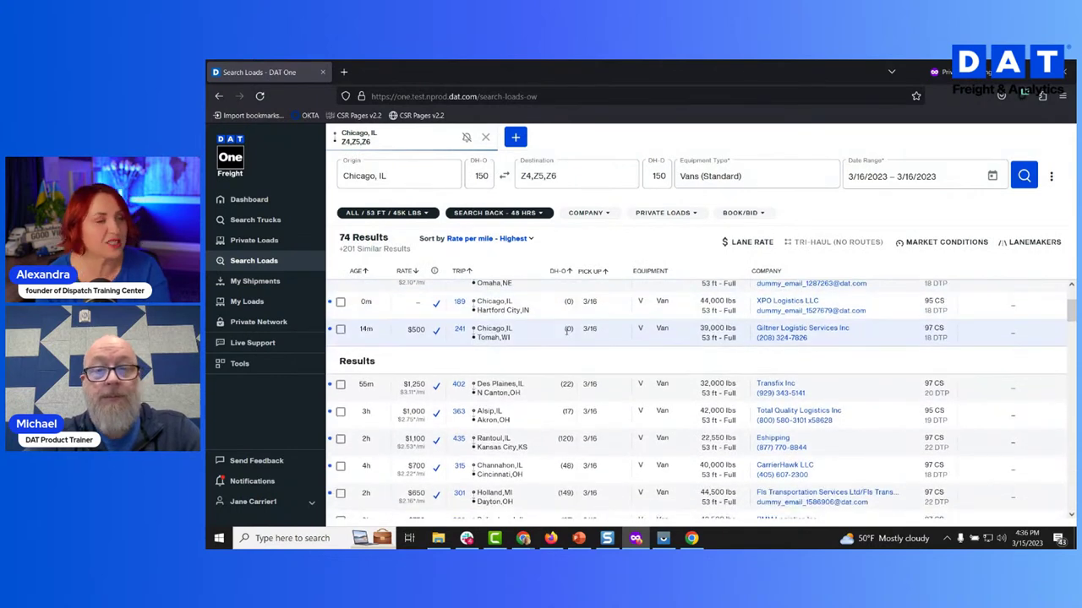
scroll(566, 335, "down", 1)
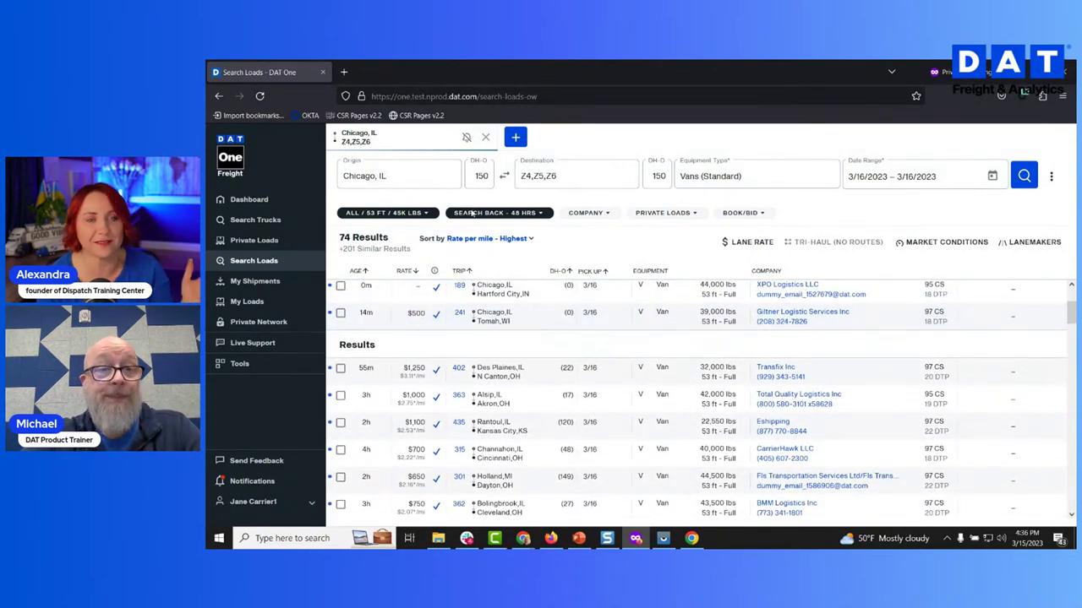
Expand the Des Plaines, IL to N Canton, OH load and examine its offered rate against the spot and contract rates
scroll(554, 336, "down", 1)
left_click(545, 337)
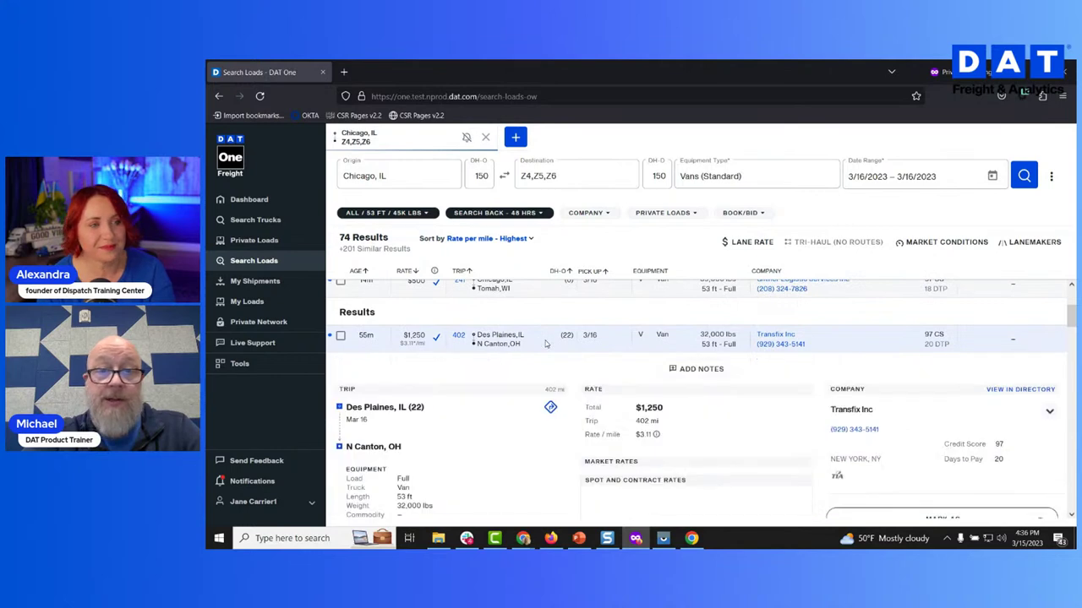
scroll(566, 333, "down", 1)
scroll(572, 332, "down", 2)
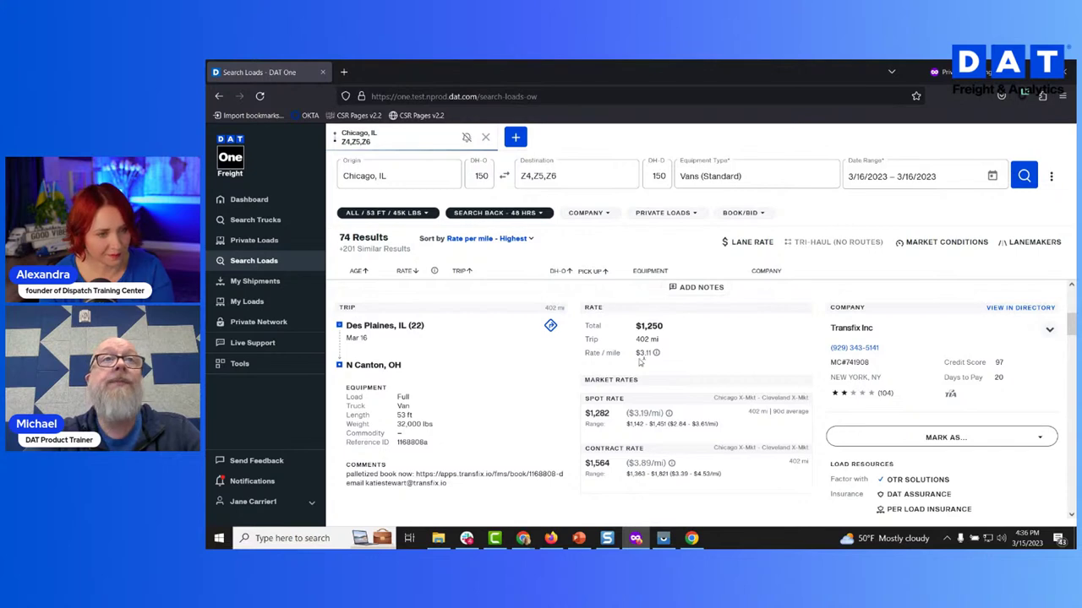
scroll(732, 371, "down", 1)
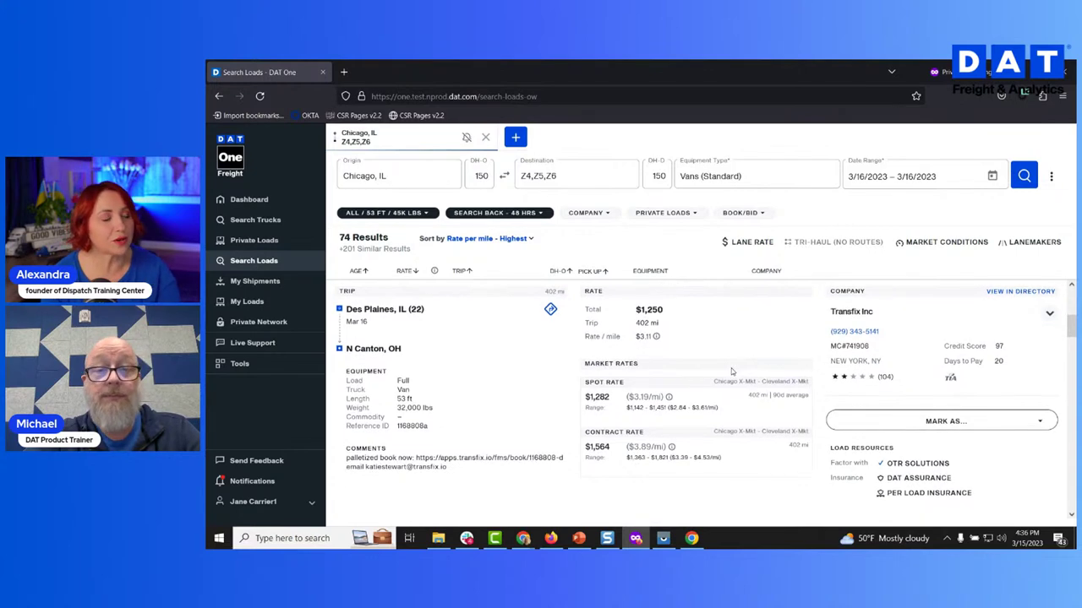
scroll(732, 372, "up", 1)
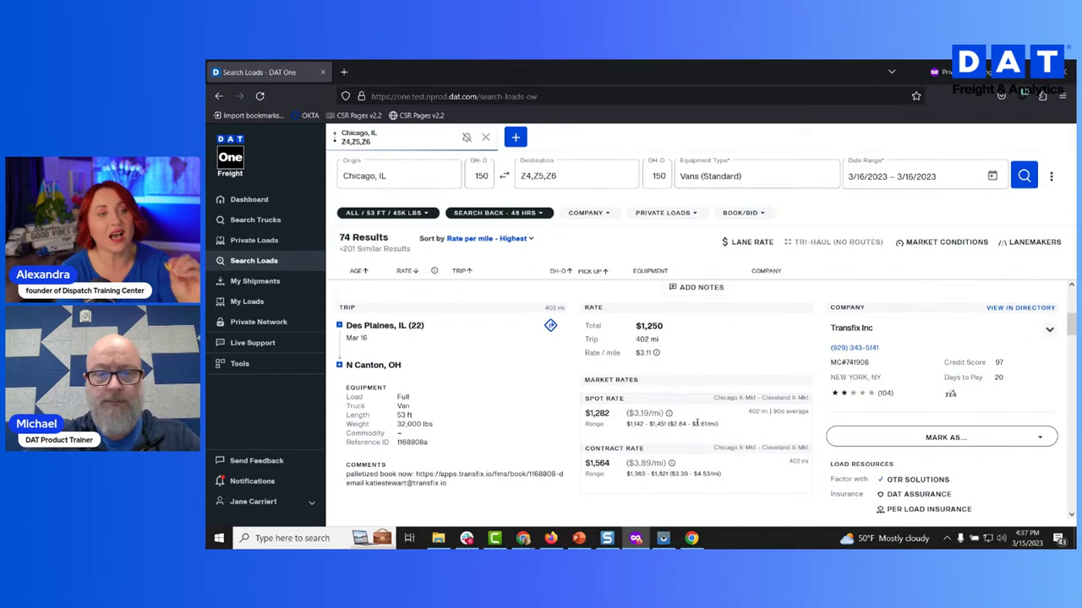
scroll(680, 457, "down", 1)
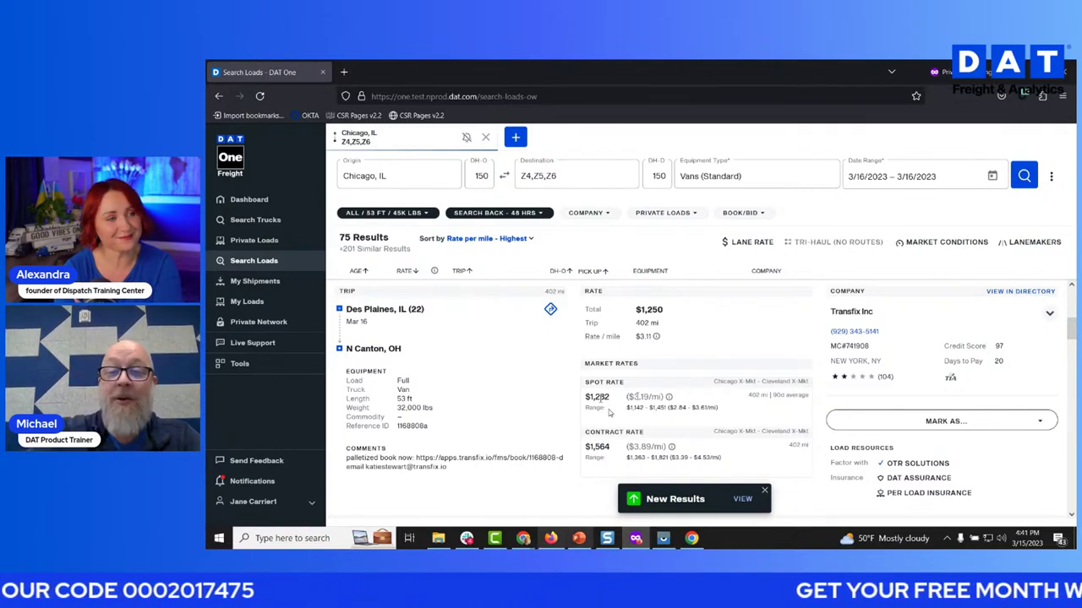
Highlight the averaging period shown beside the load's spot rate
double_click(778, 395)
left_click(845, 404)
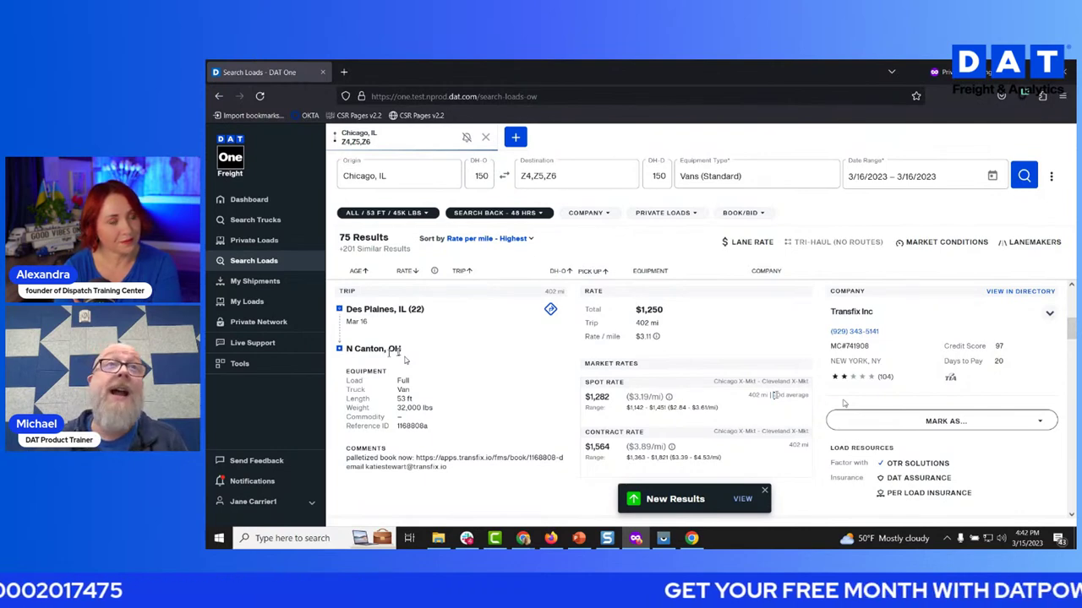
double_click(777, 395)
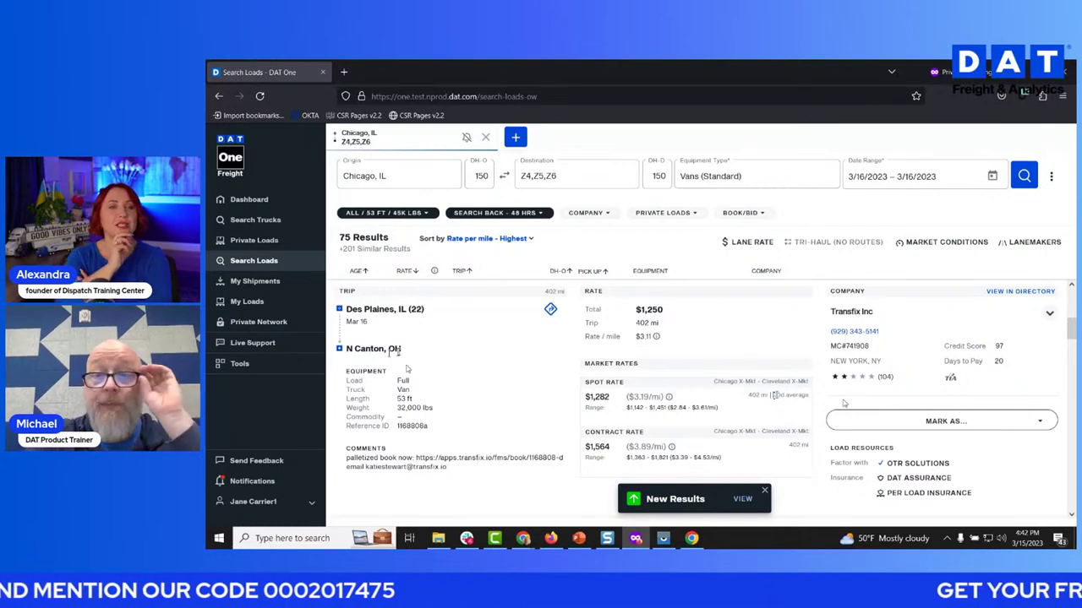
Open the market conditions for this search and show the pop-up that Firefox blocked
left_click(921, 247)
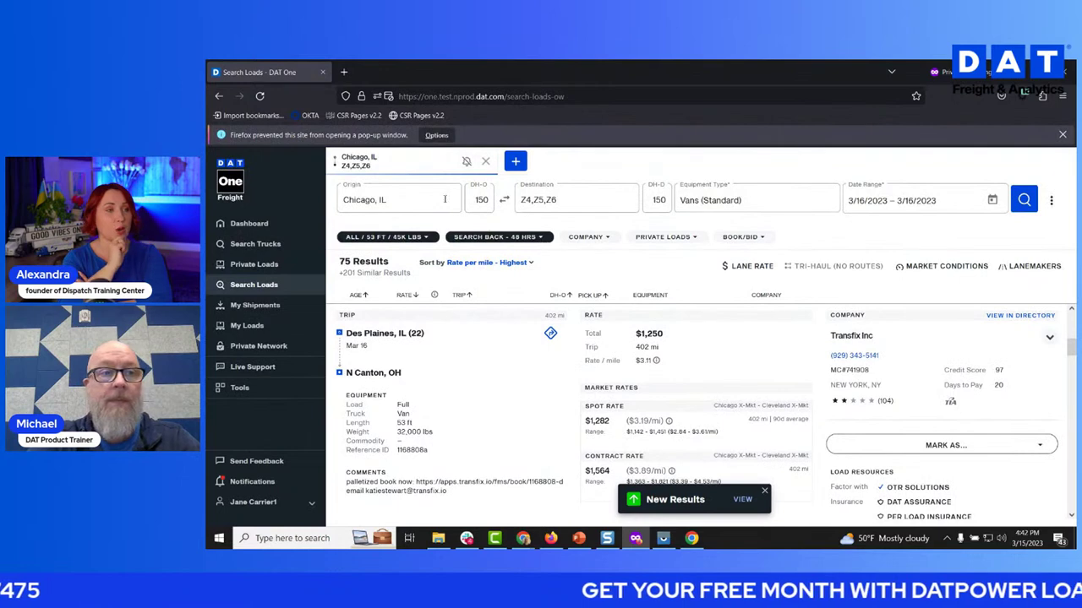
left_click(438, 136)
left_click(524, 207)
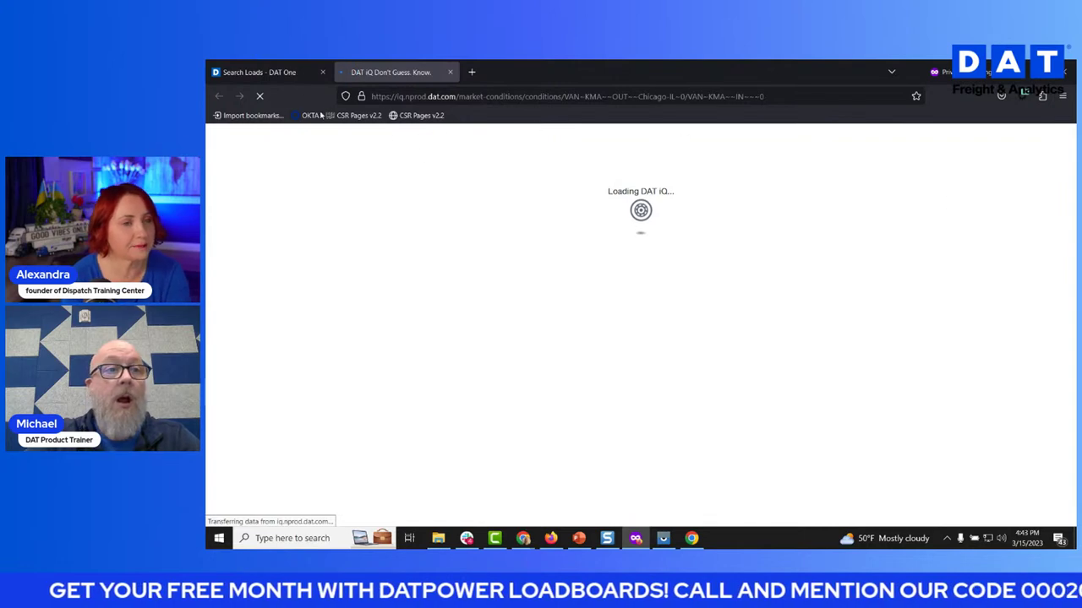
Check whether the DAT iQ market conditions page has loaded, switching between it and the load search
key("ctrl+shift+Tab")
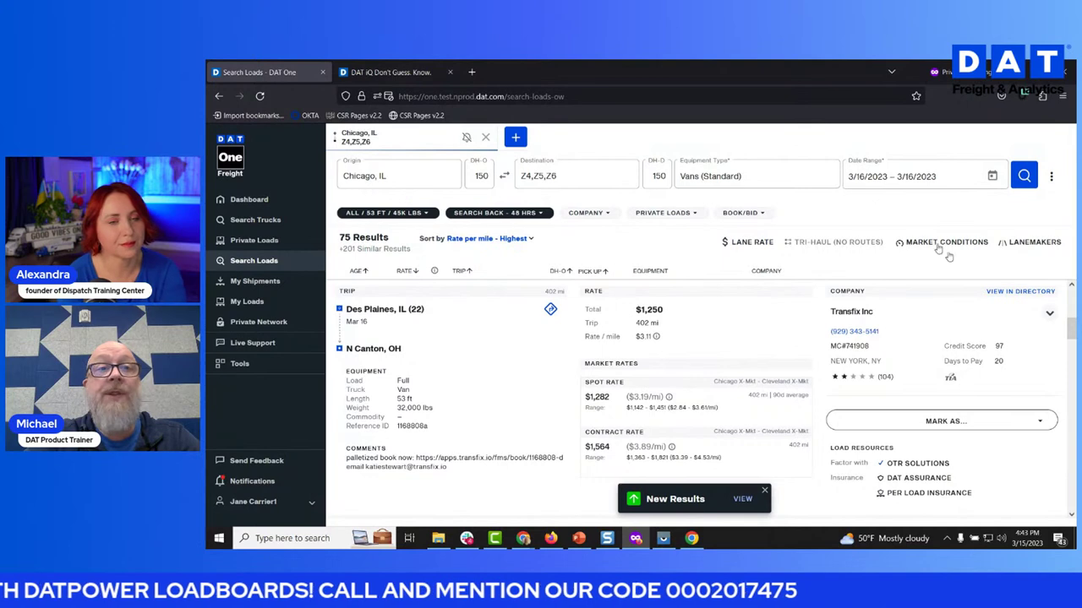
left_click(389, 69)
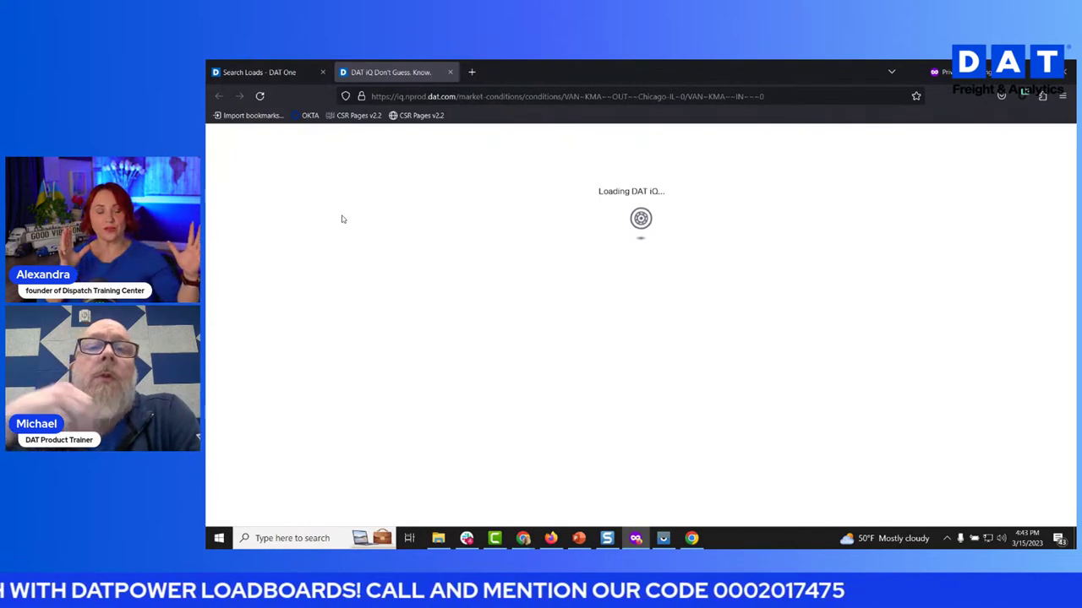
left_click(302, 76)
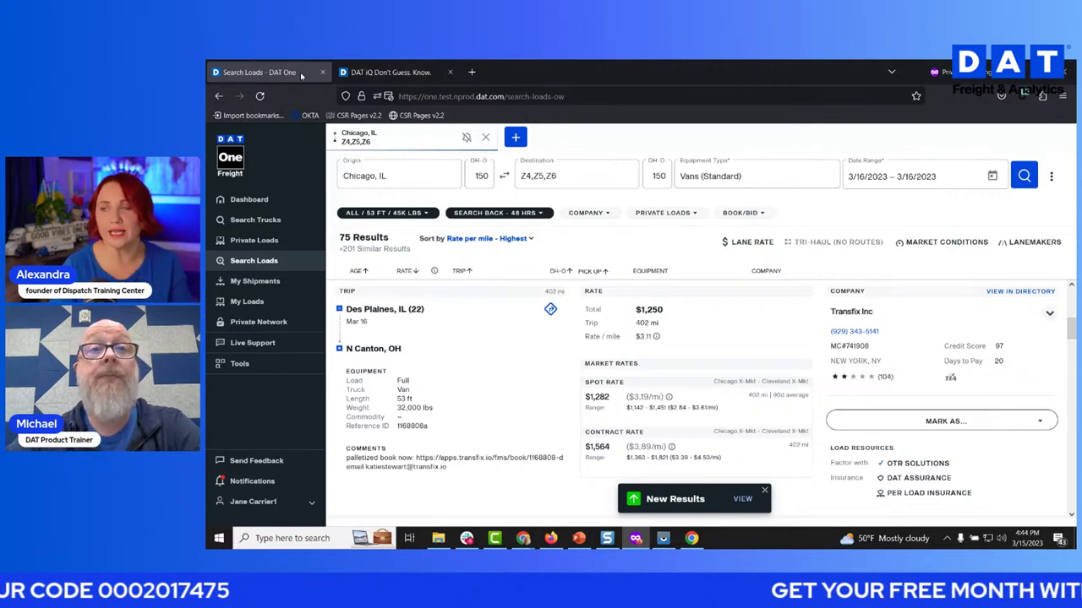
left_click(369, 74)
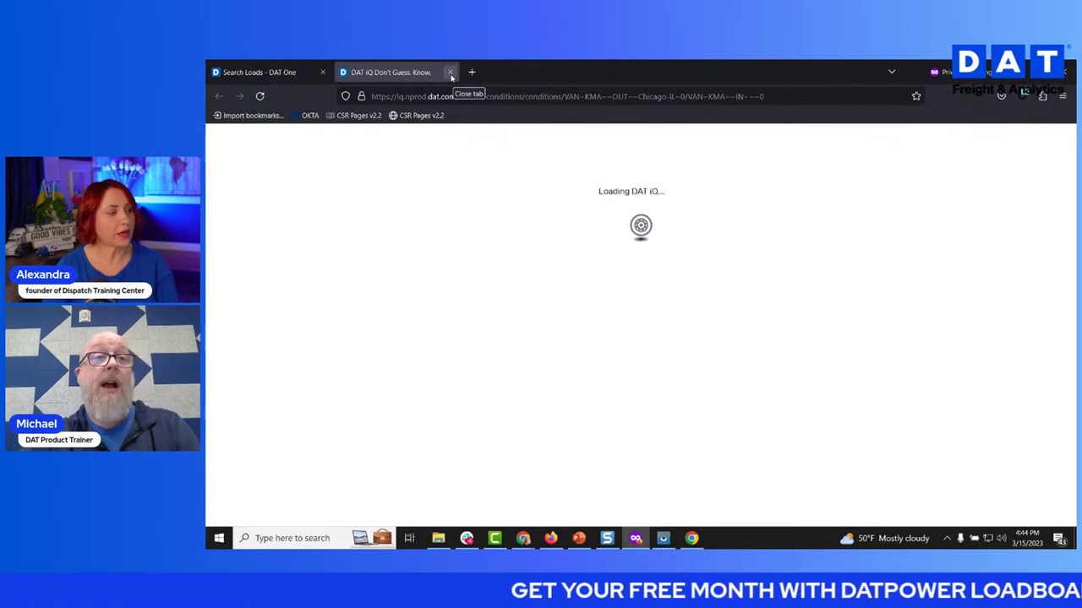
left_click(253, 73)
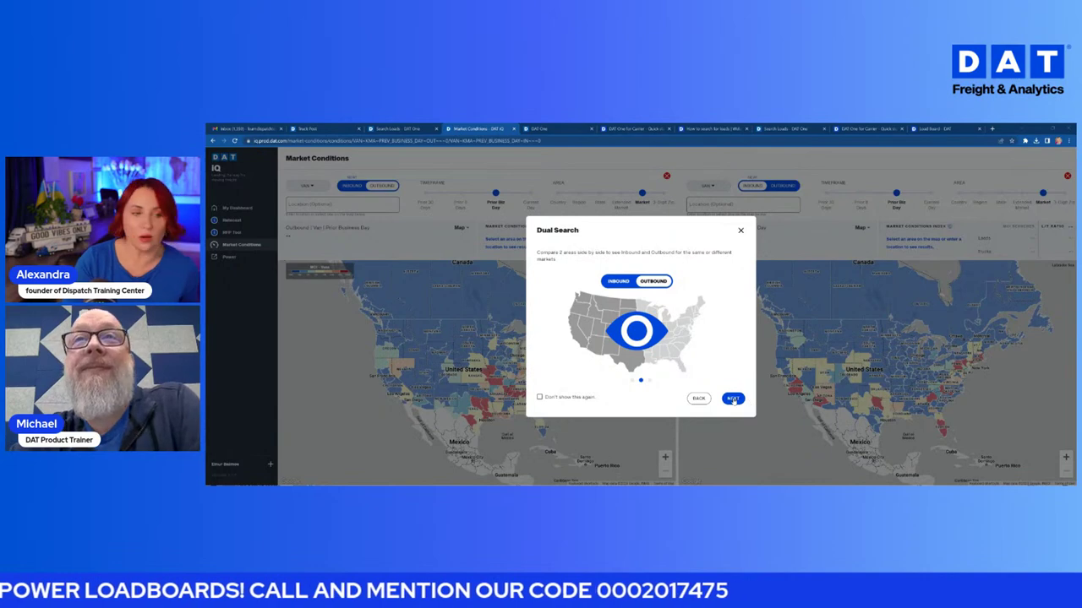
Finish the market conditions introduction and remove the second, inbound search so only the outbound map remains
left_click(733, 399)
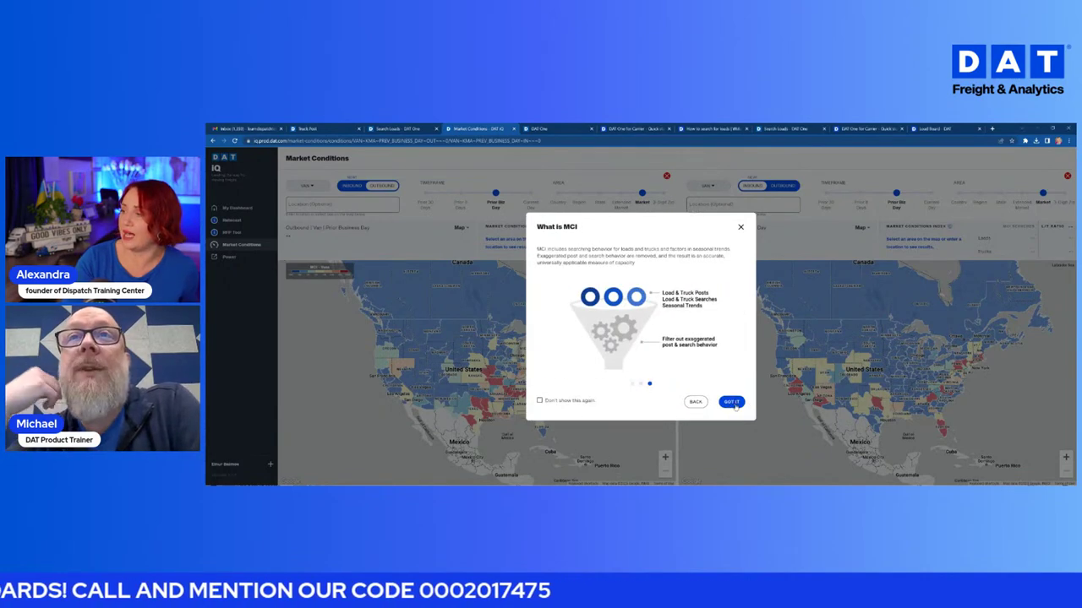
left_click(731, 402)
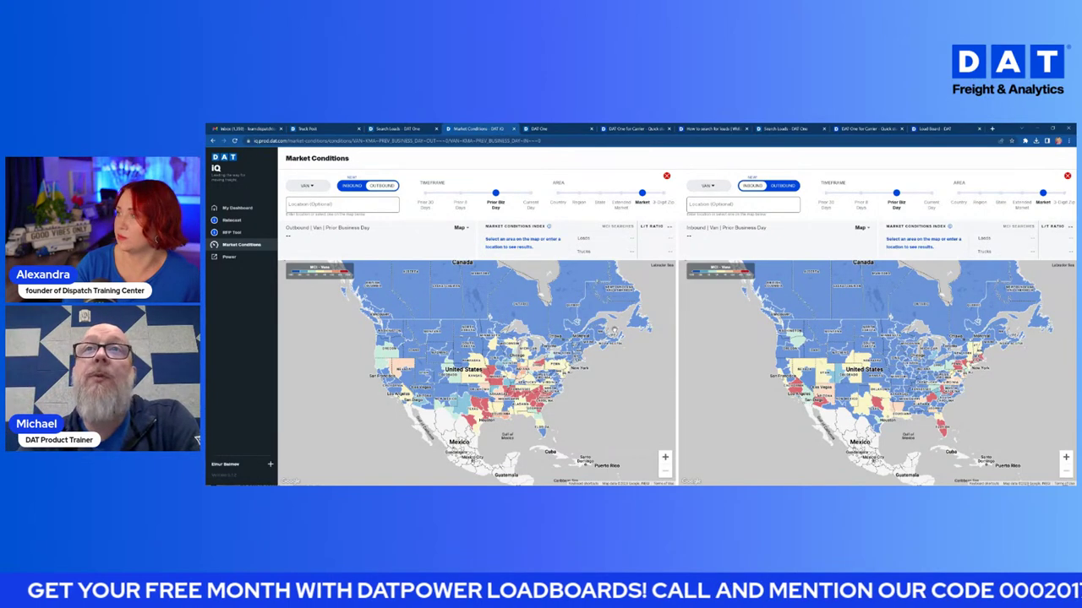
left_click(1067, 176)
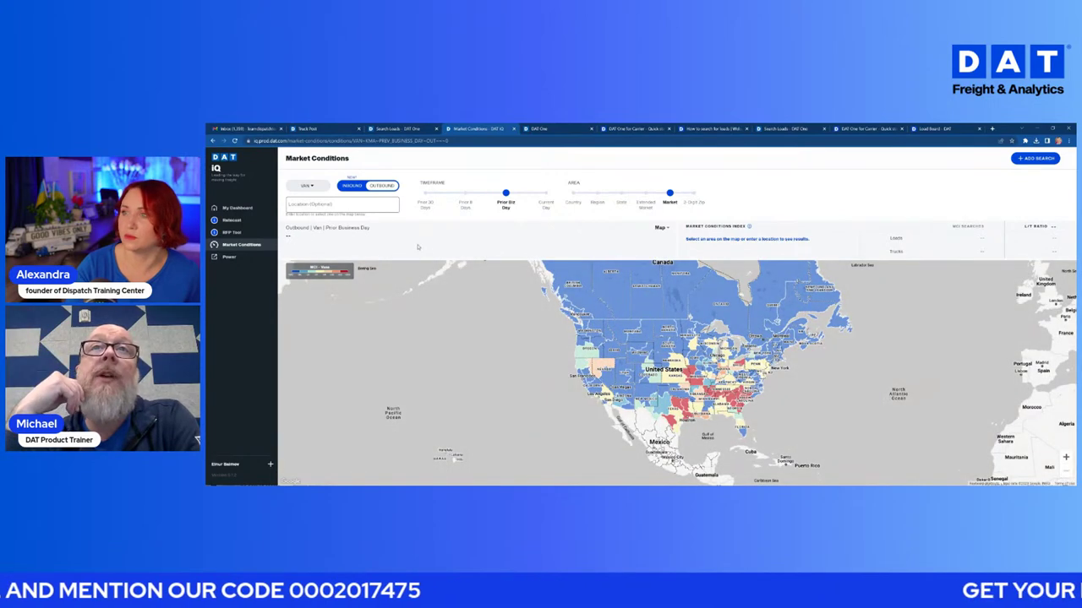
Set the location of the outbound van market conditions search to Chicago, IL
left_click(371, 203)
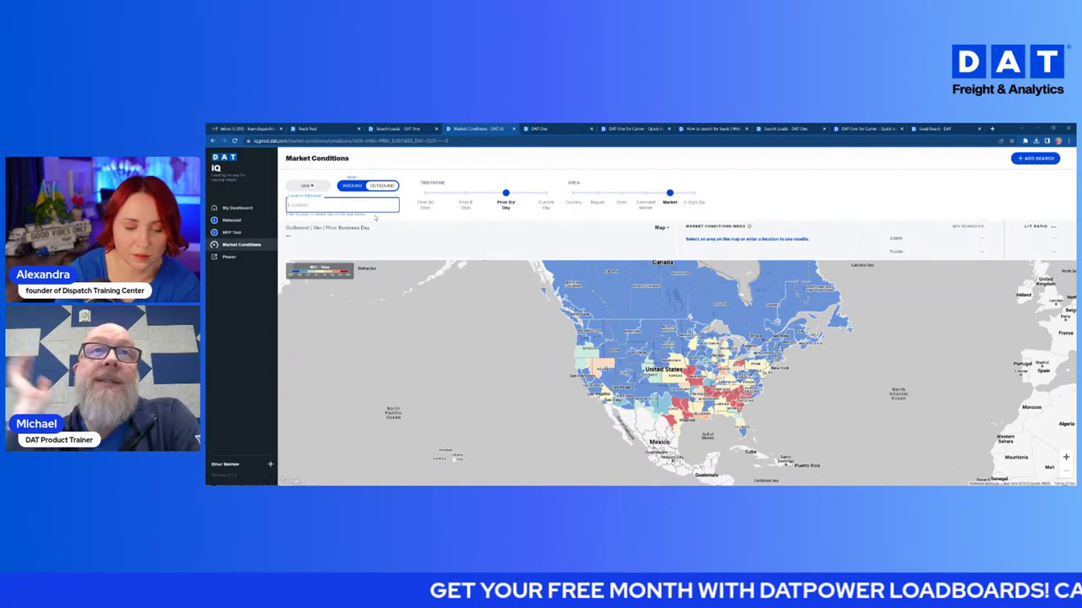
type("chica")
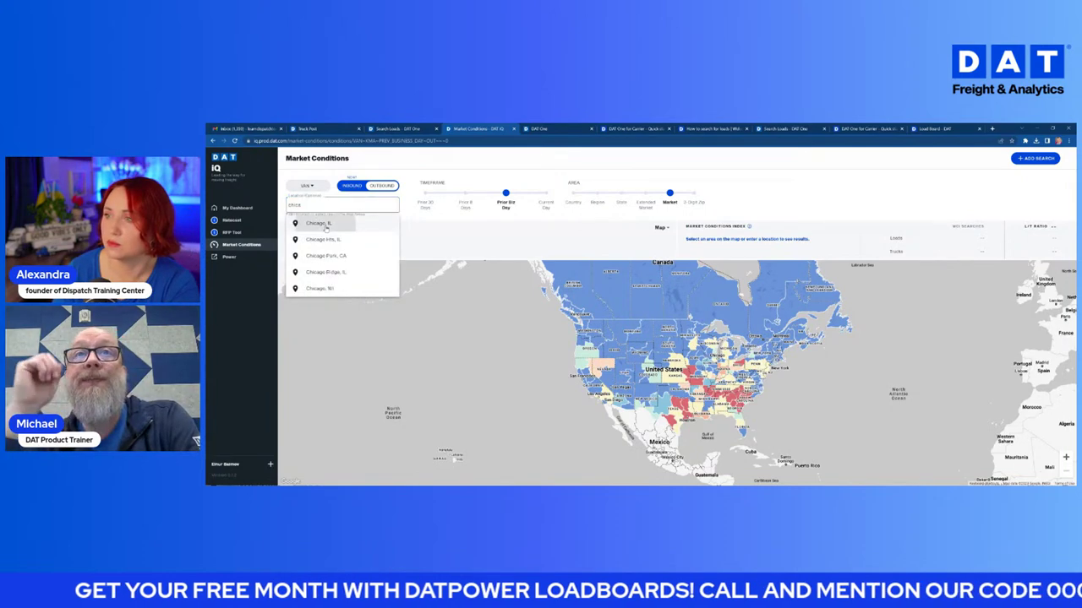
left_click(319, 223)
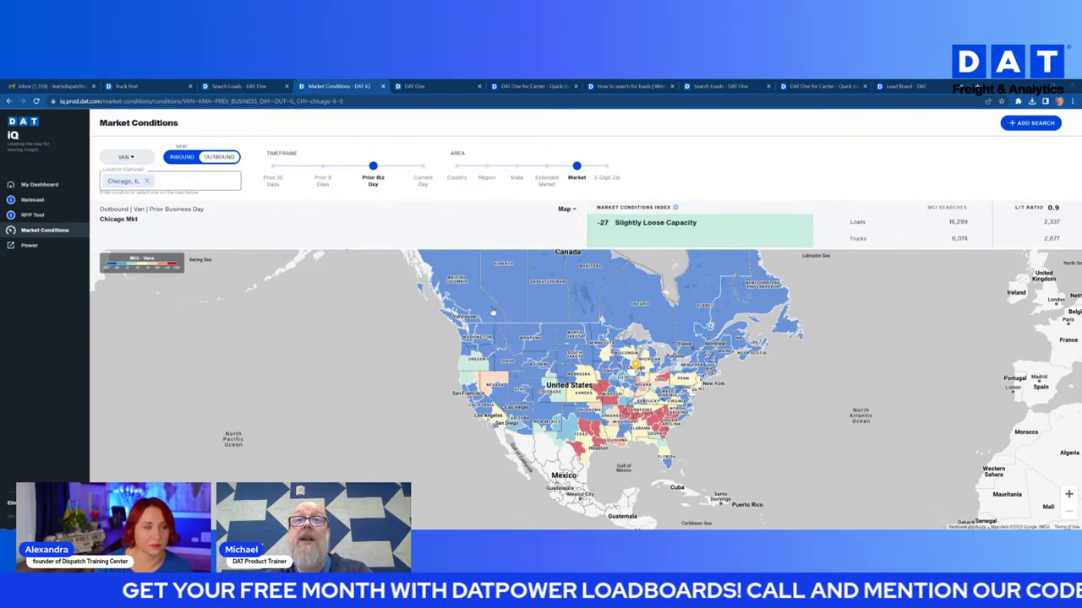
Select the Cleveland market on the market conditions map
mouse_move(540, 334)
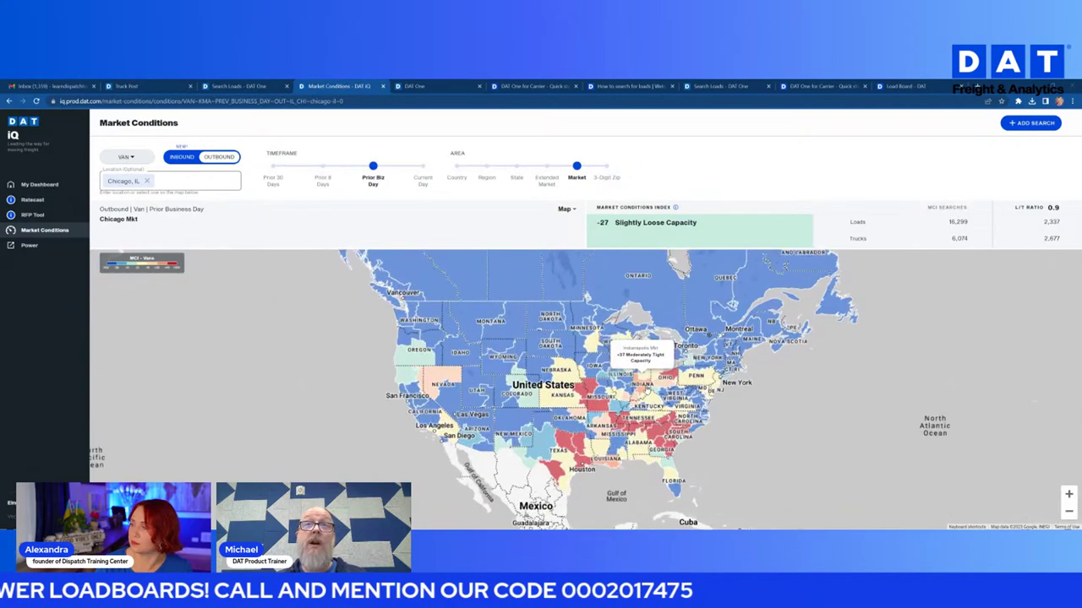
scroll(646, 387, "up", 2)
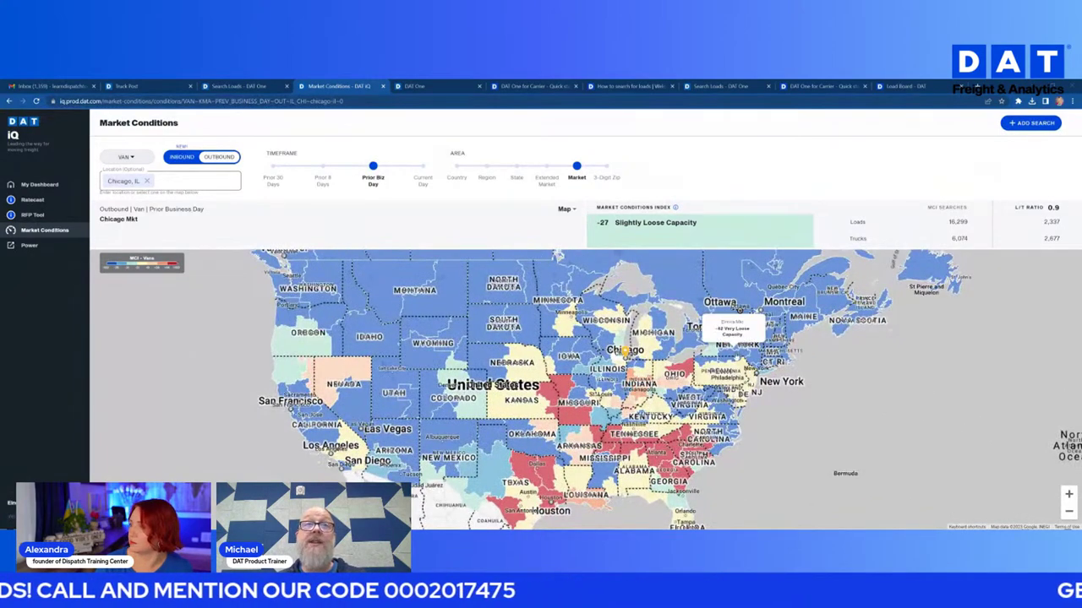
scroll(732, 347, "up", 2)
scroll(633, 362, "down", 3)
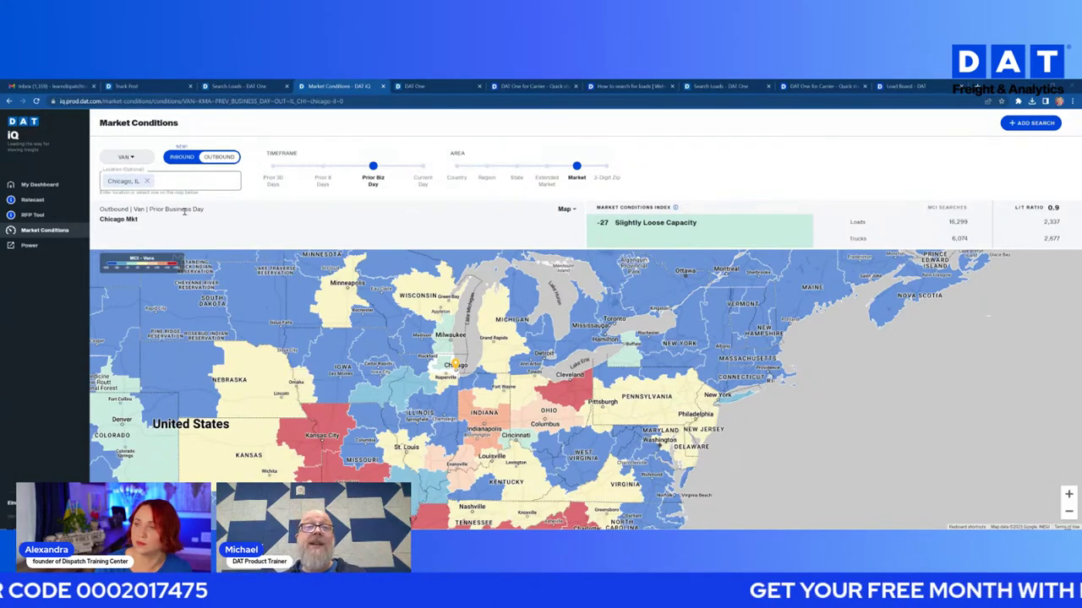
left_click(569, 396)
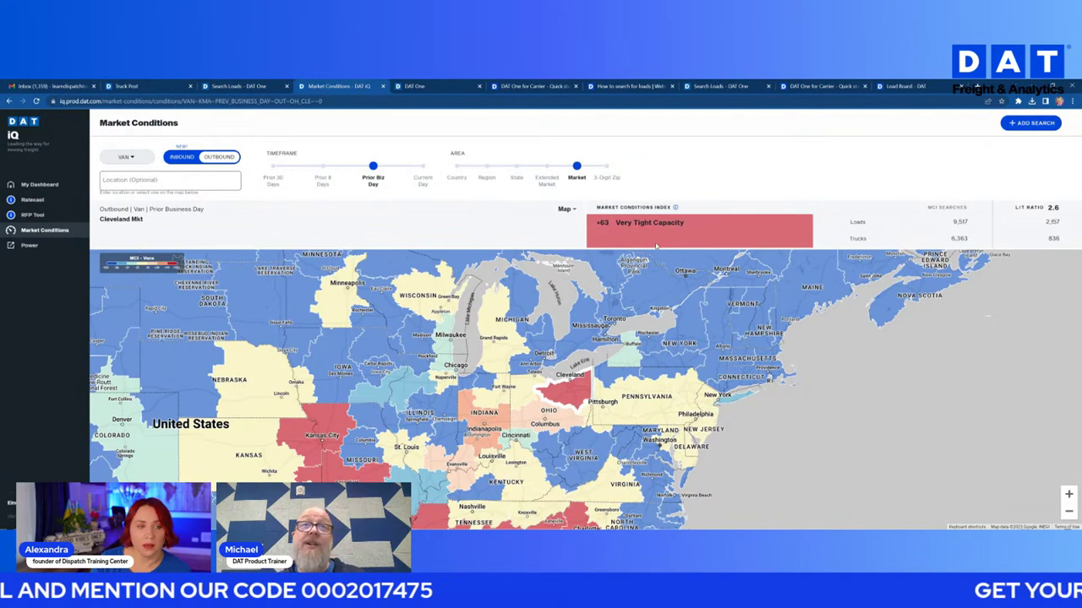
Examine the Cleveland market and its neighbouring areas up close, including its capacity index and load-to-truck ratio
left_click(1069, 495)
scroll(663, 384, "down", 3)
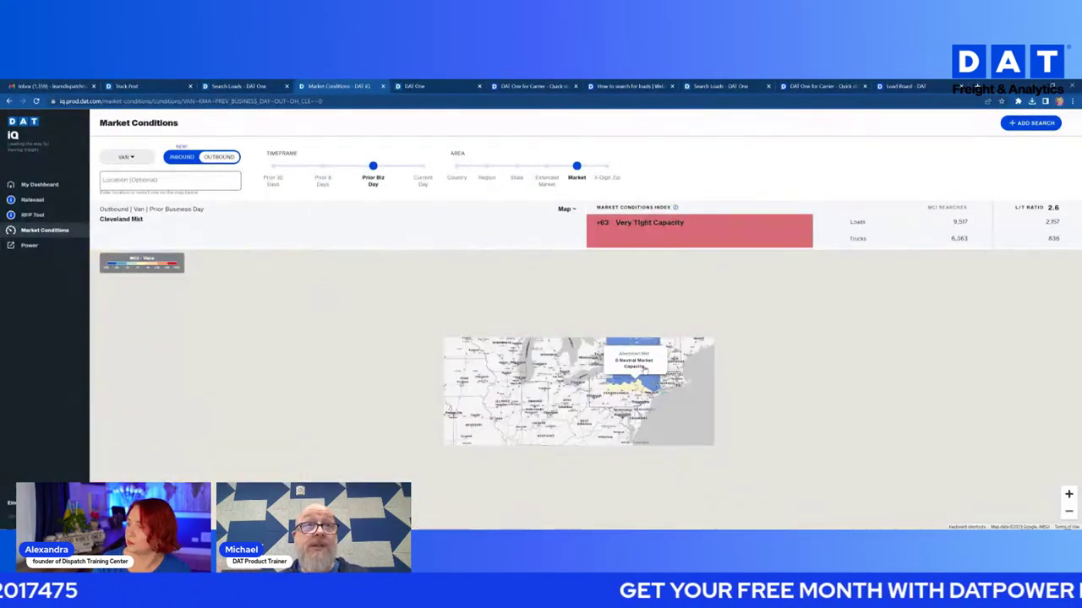
scroll(660, 382, "up", 1)
scroll(600, 393, "up", 1)
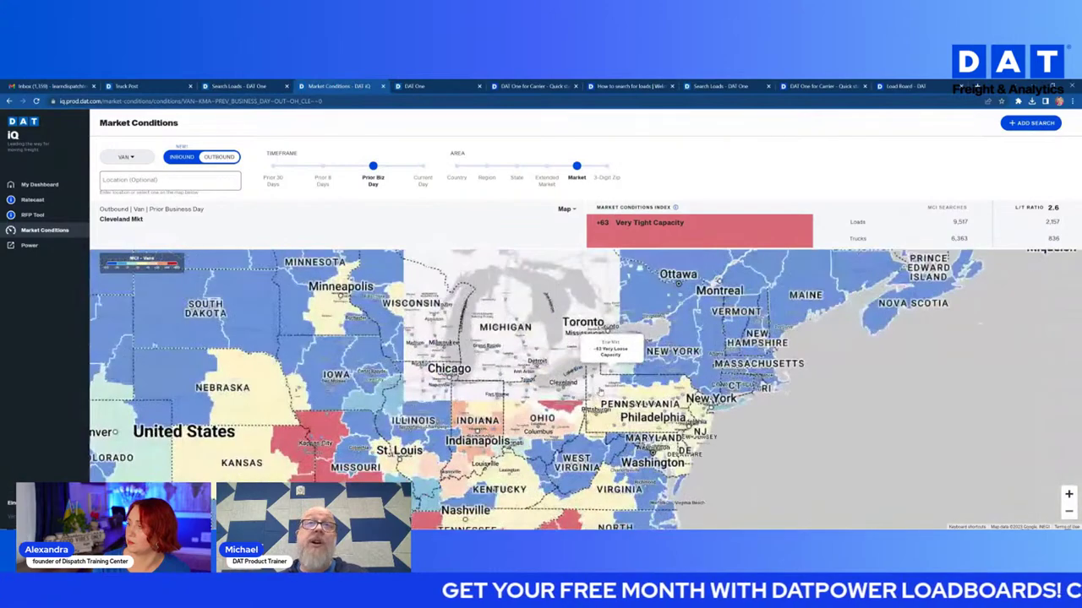
scroll(601, 390, "up", 1)
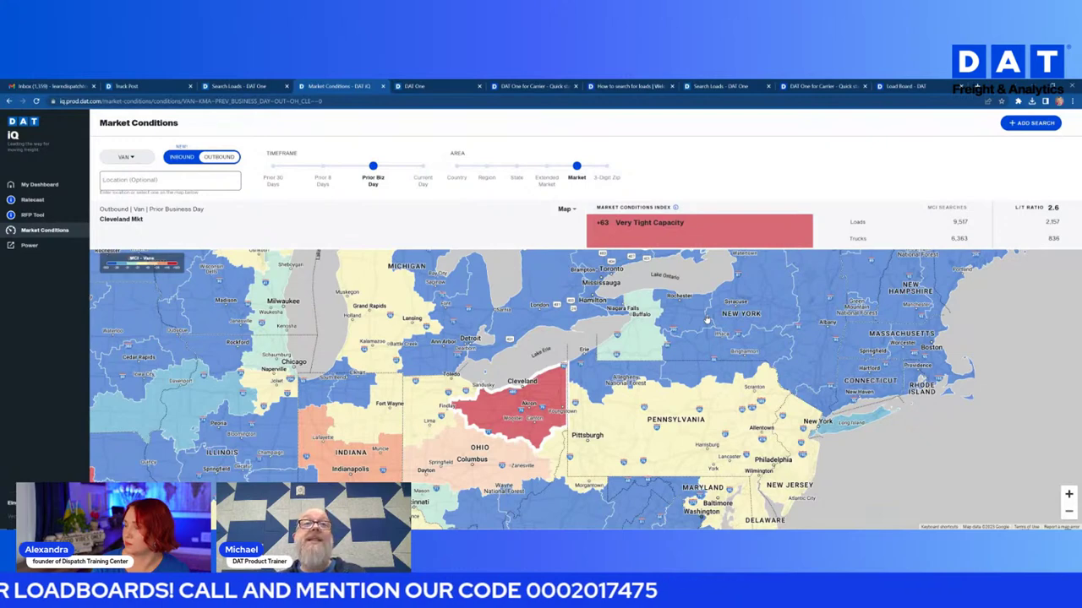
mouse_move(708, 320)
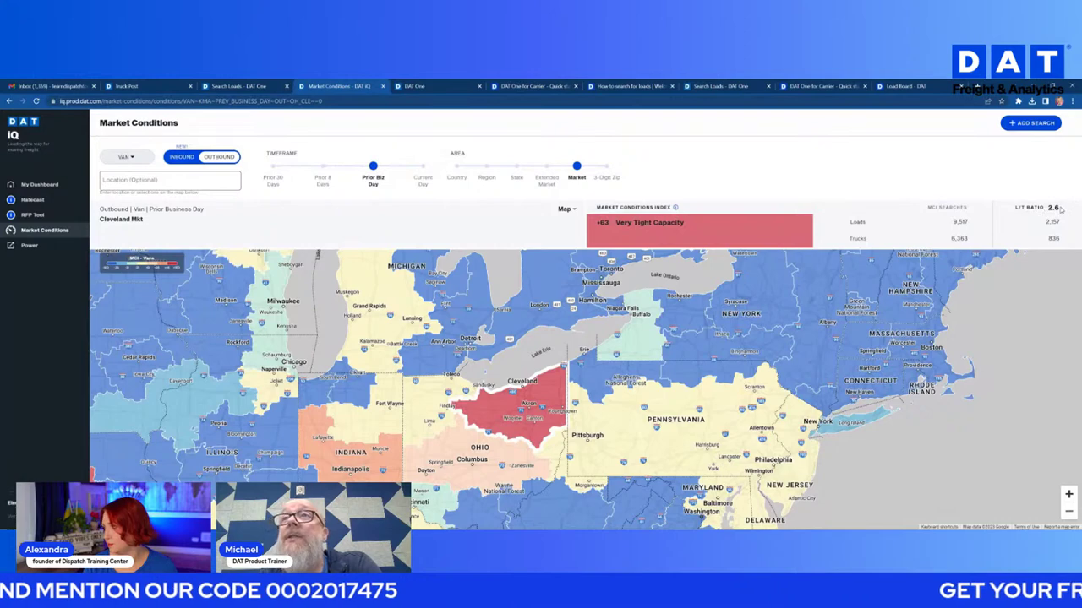
mouse_move(541, 406)
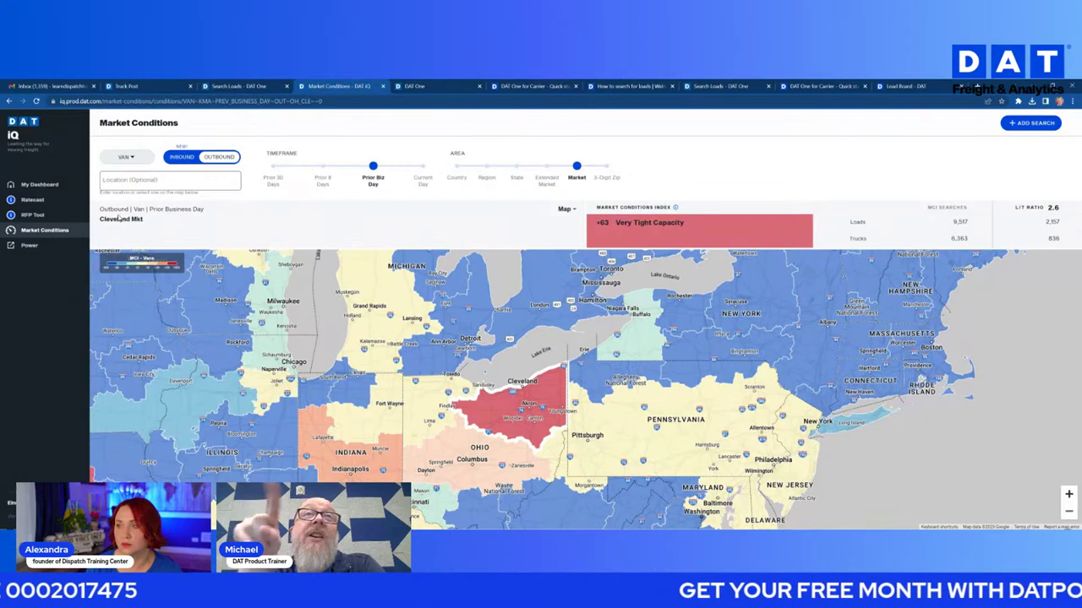
left_click(145, 184)
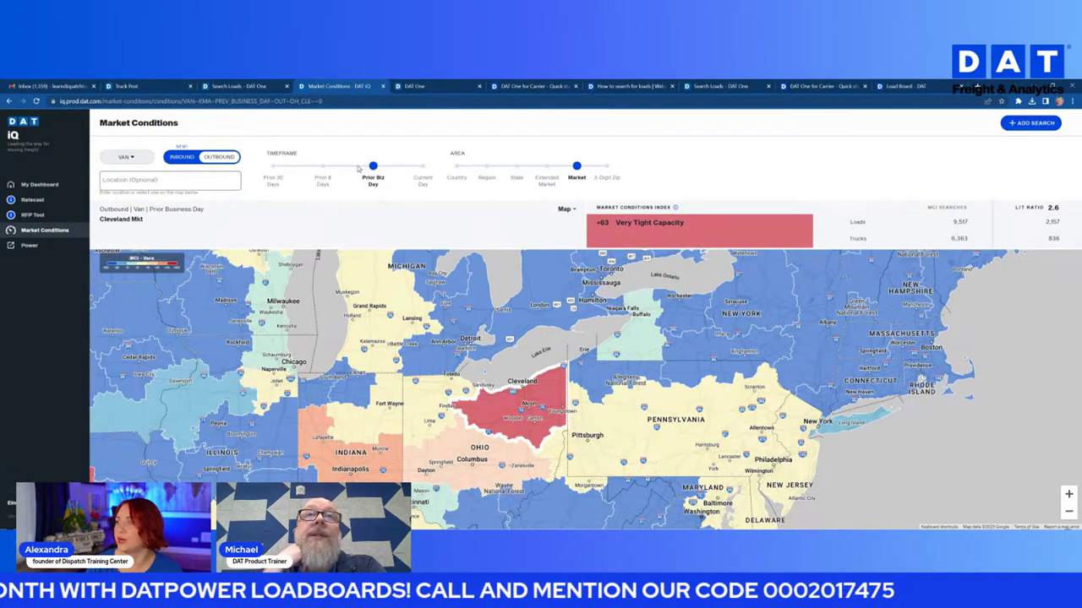
Compare Cleveland's market conditions over the prior 8 days, prior 30 days and current day, leaving the timeframe on Current Day
left_click_drag(372, 168, 366, 168)
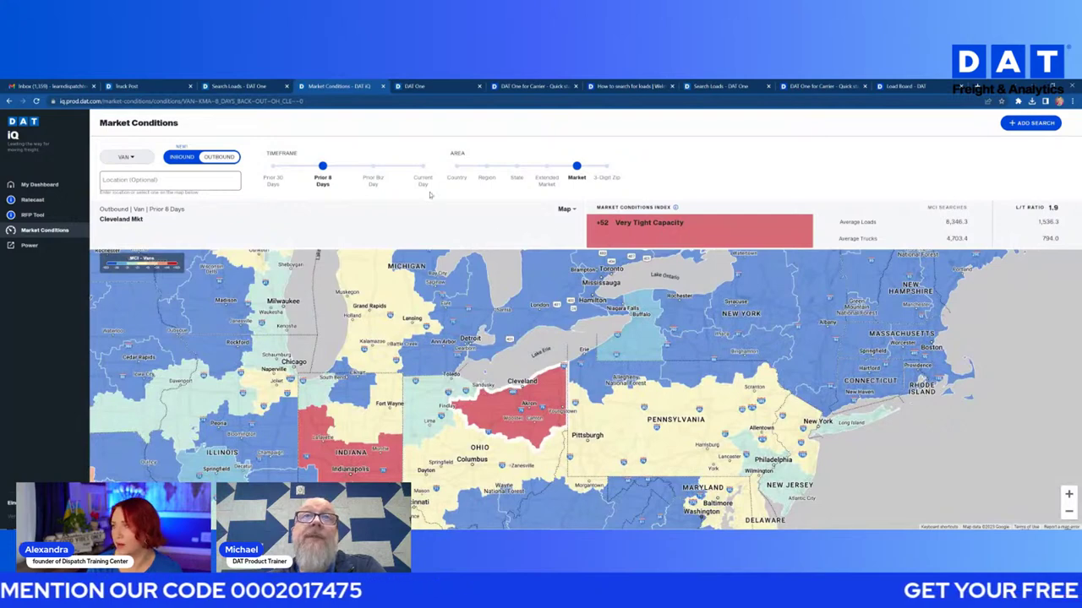
left_click(423, 166)
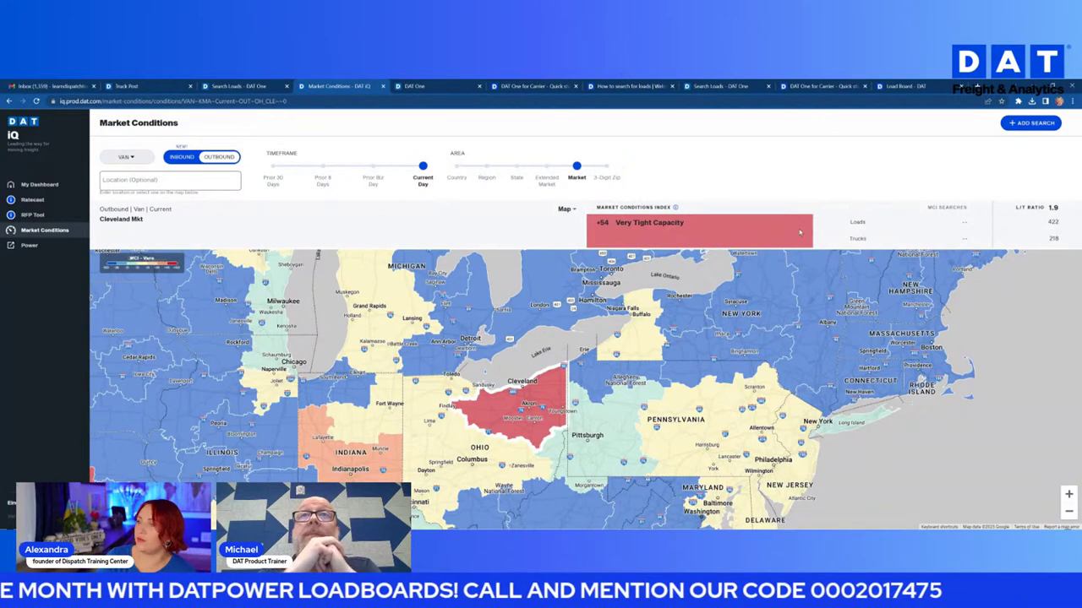
left_click(272, 165)
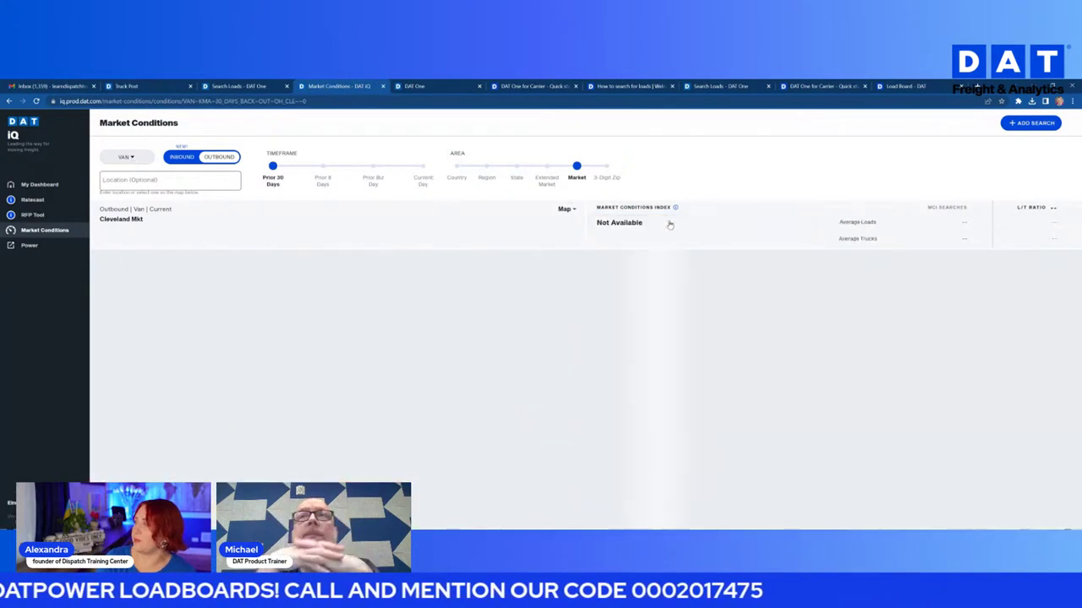
left_click(370, 180)
left_click(422, 173)
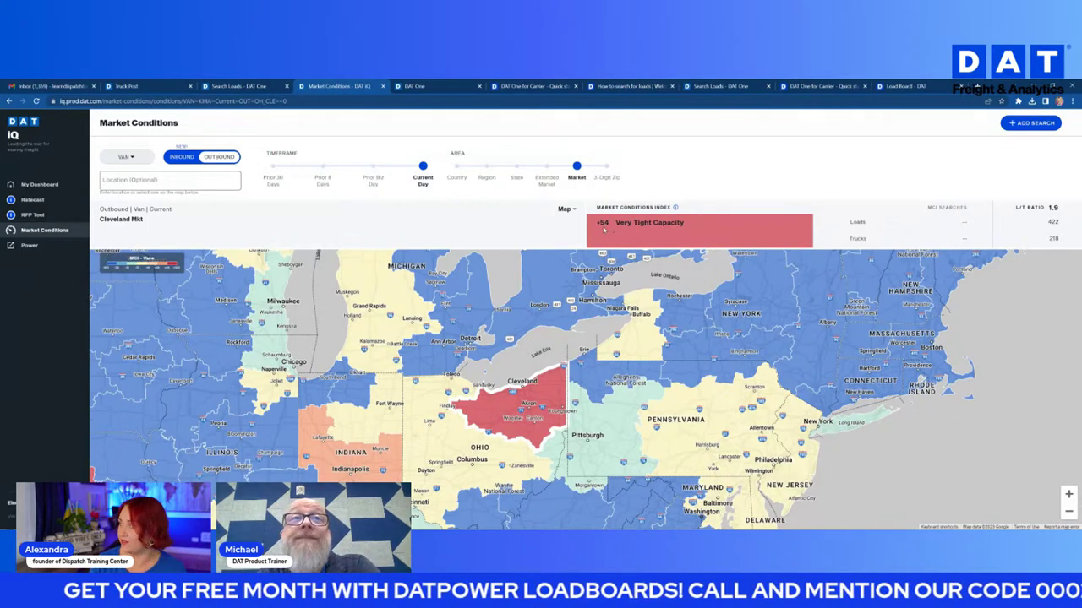
Switch to the DAT Power Truck Post page, post a truck available 03/16 from Cleveland, OH, and enlarge the list of matching loads
left_click(154, 87)
left_click(93, 184)
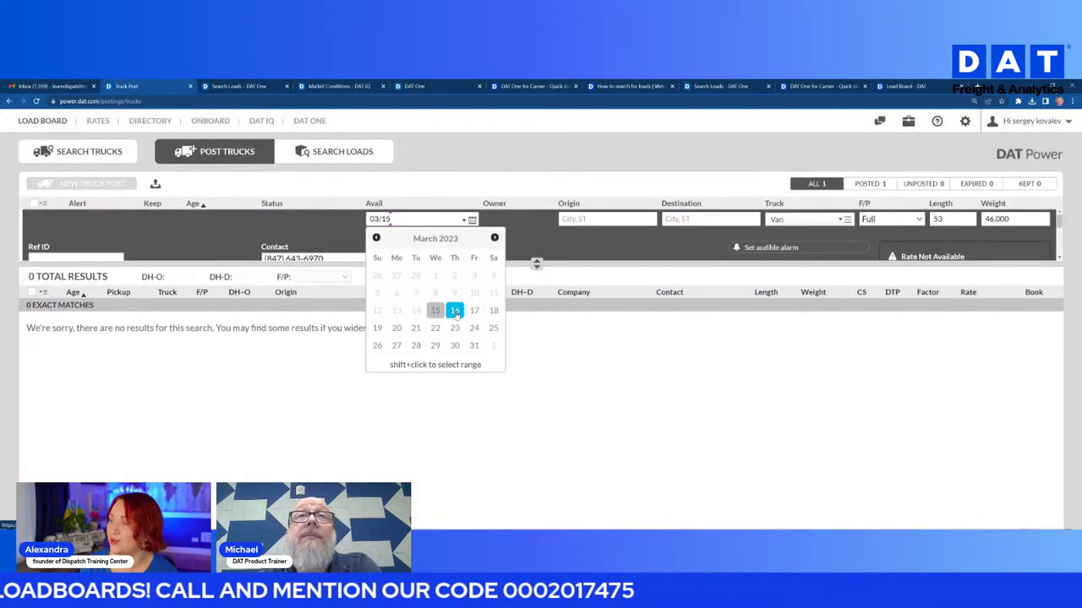
left_click(455, 311)
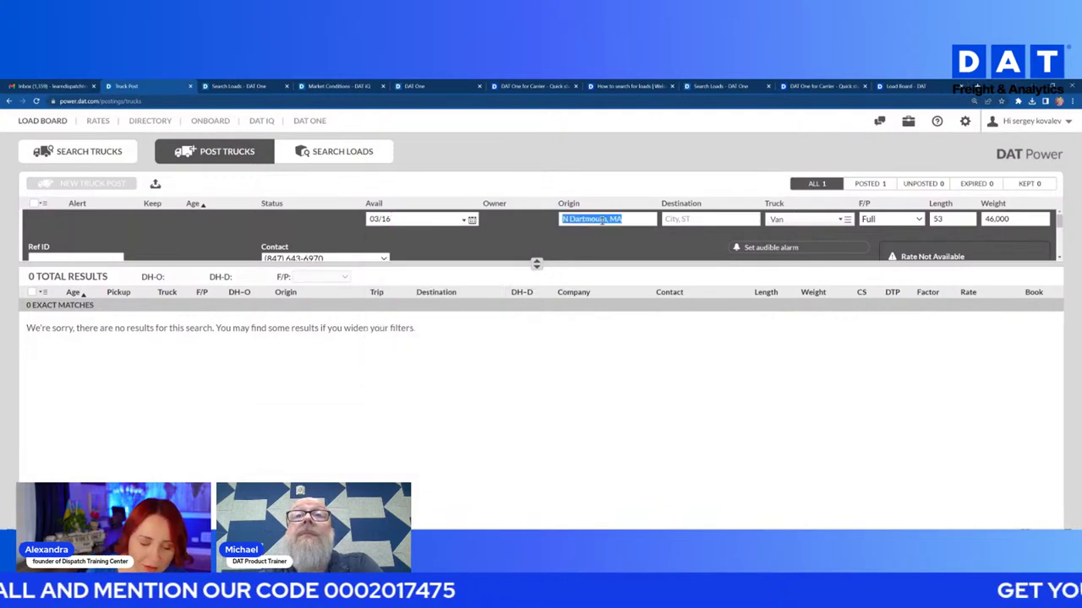
type("cleve4")
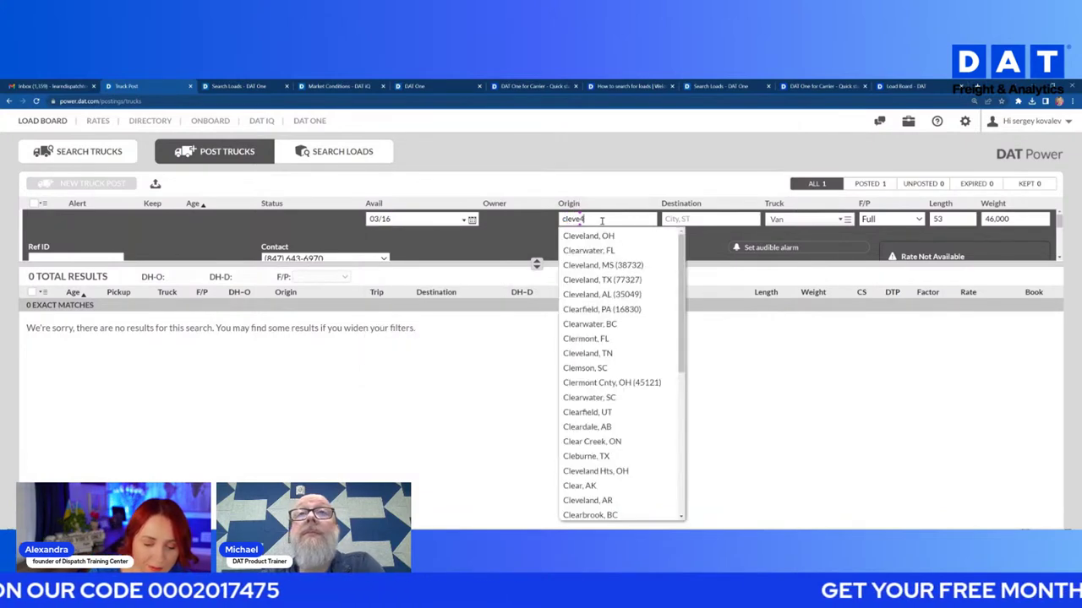
type("la")
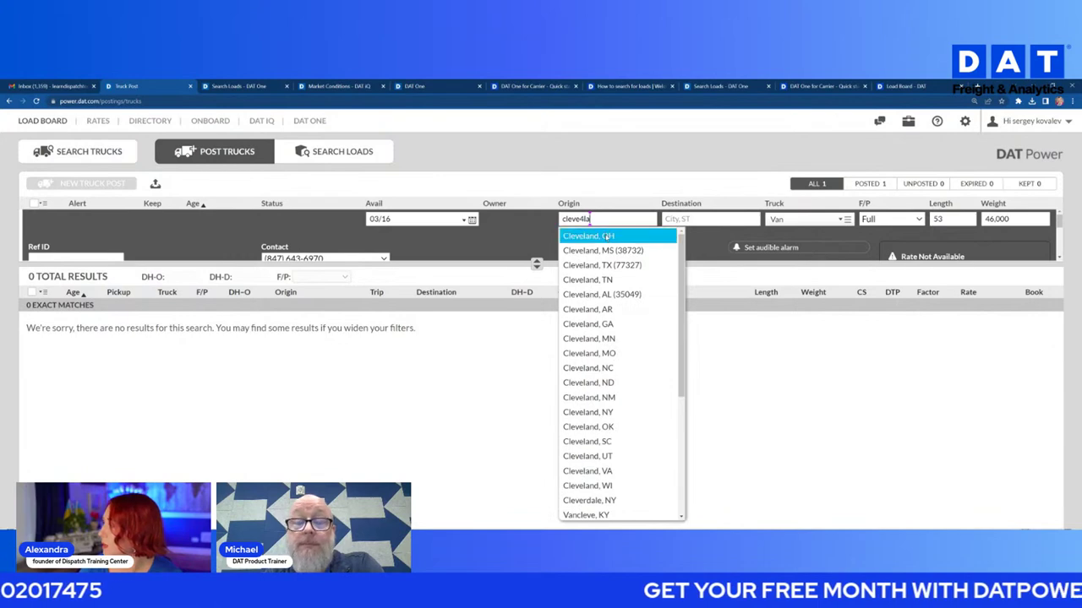
left_click(606, 237)
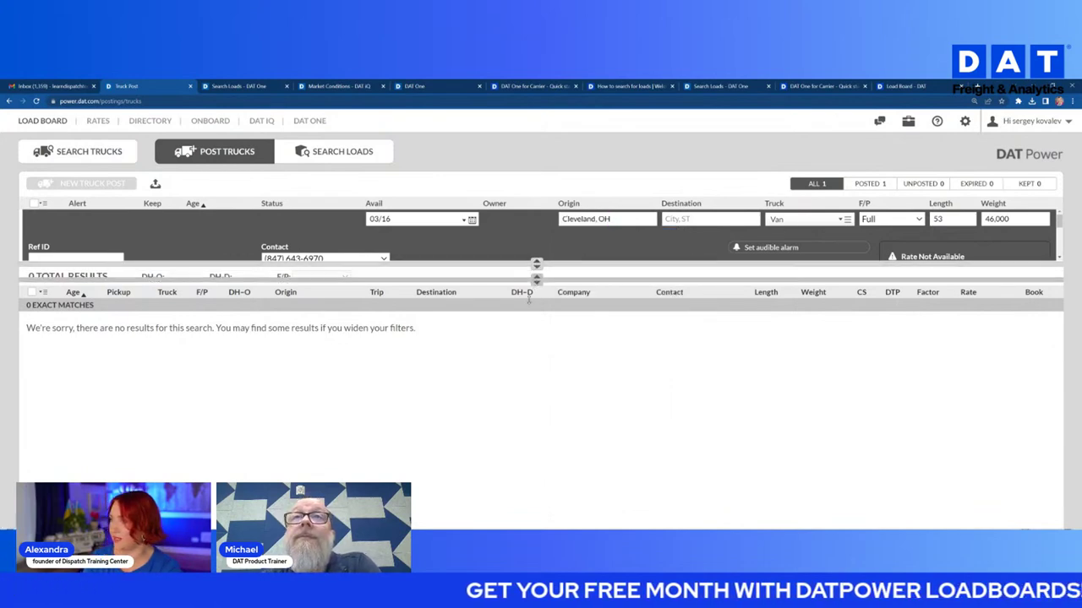
left_click(997, 336)
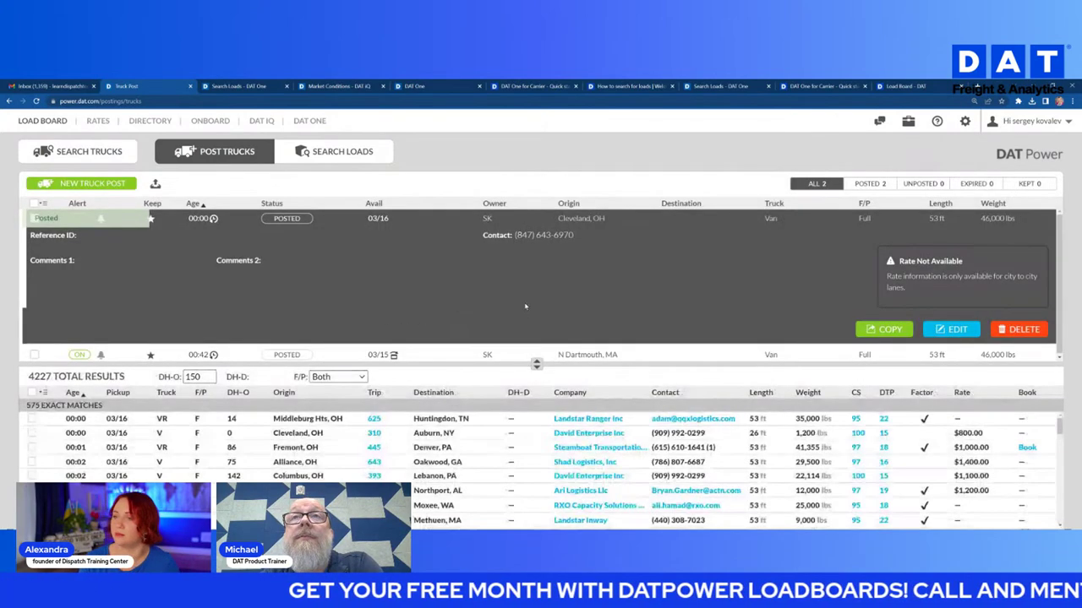
left_click_drag(536, 363, 535, 283)
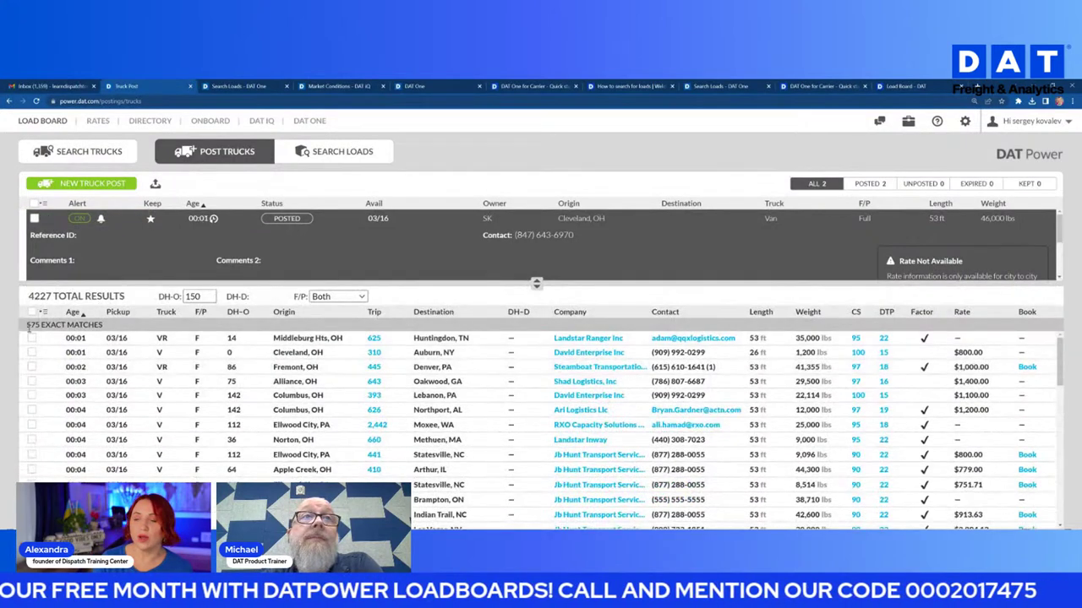
Review Cleveland's current market conditions again in DAT iQ and return to the DAT Power Truck Post page
left_click(338, 86)
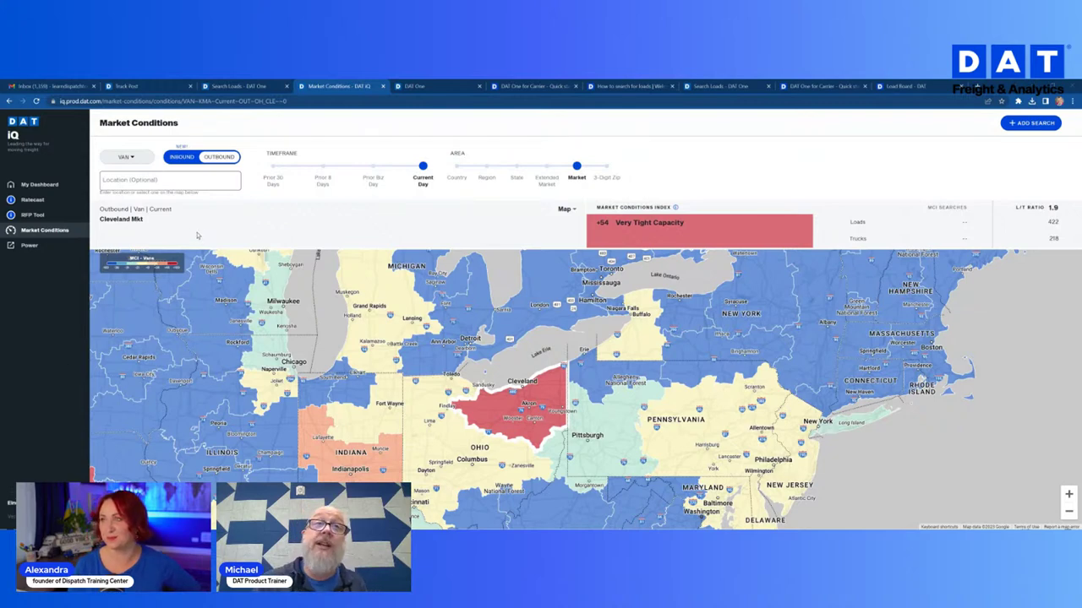
mouse_move(157, 88)
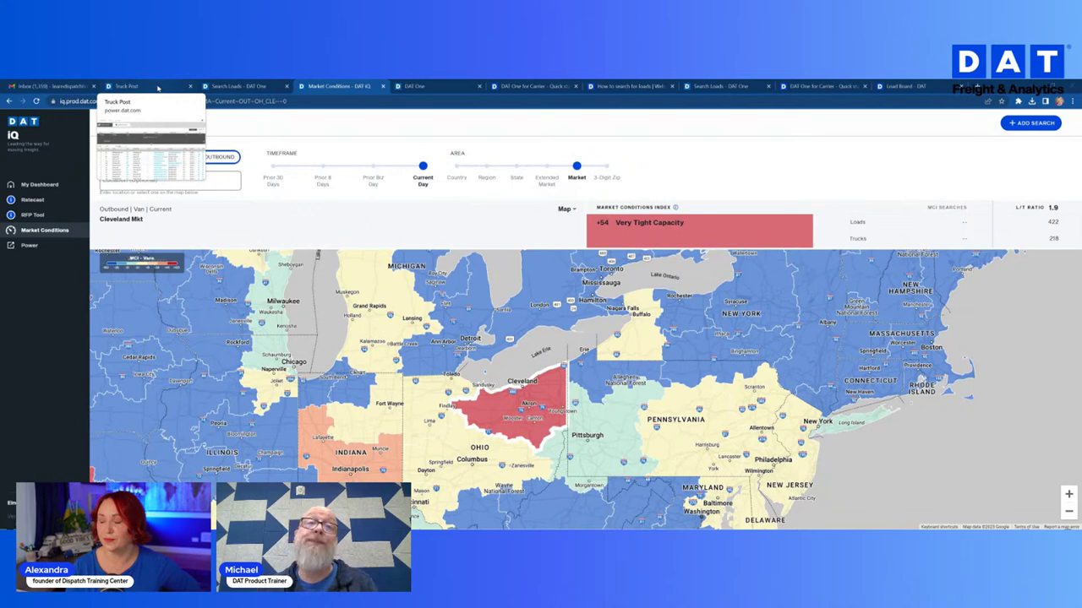
left_click(143, 87)
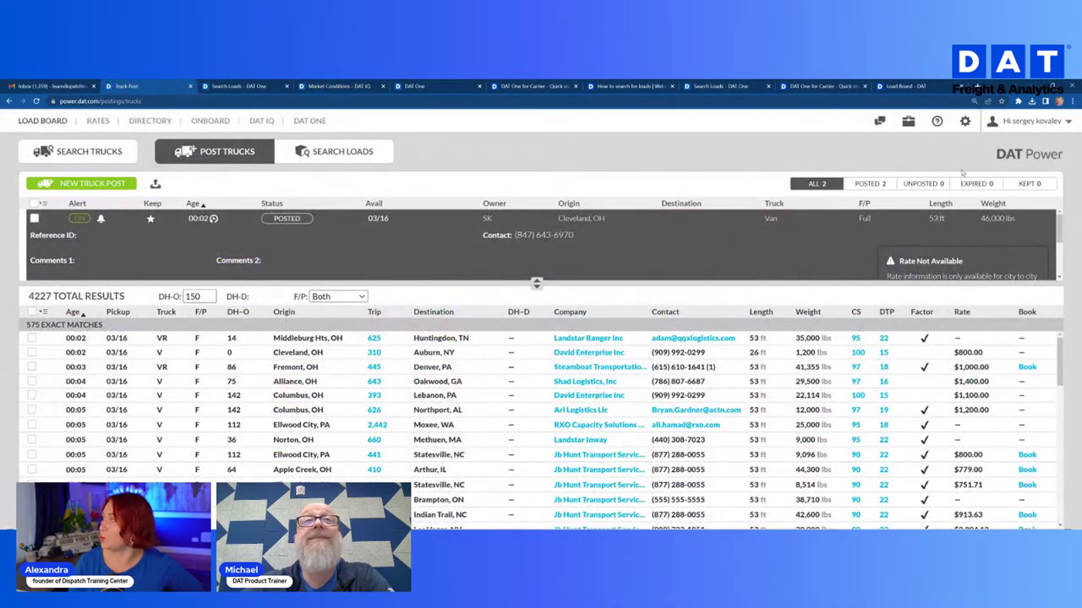
Open Trendlines from the DAT Power tools and examine the van, flatbed and reefer rate charts, briefly checking the DAT One load search
left_click(906, 123)
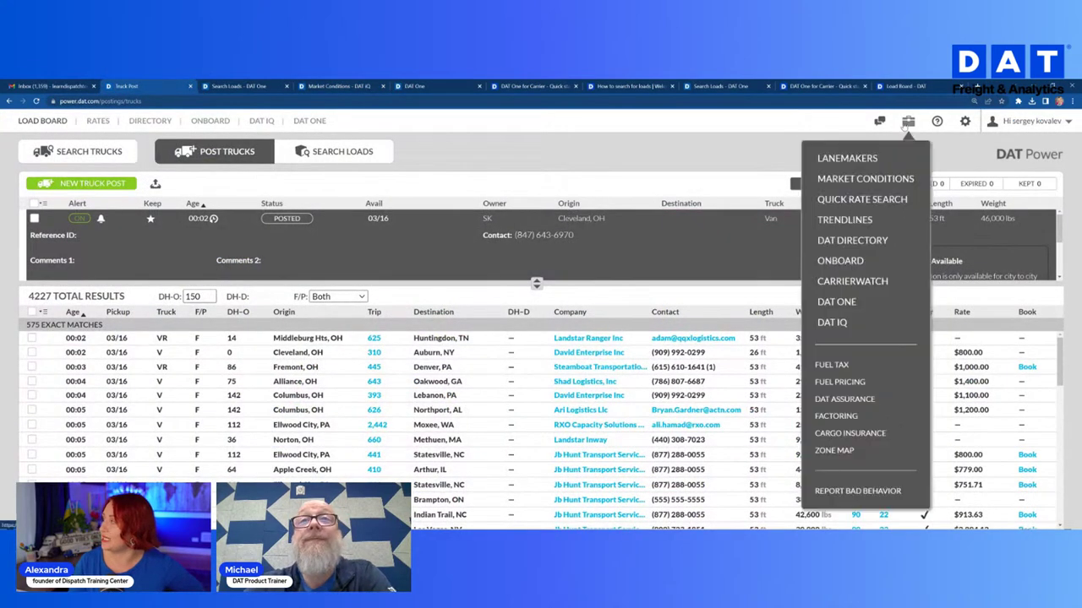
left_click(845, 221)
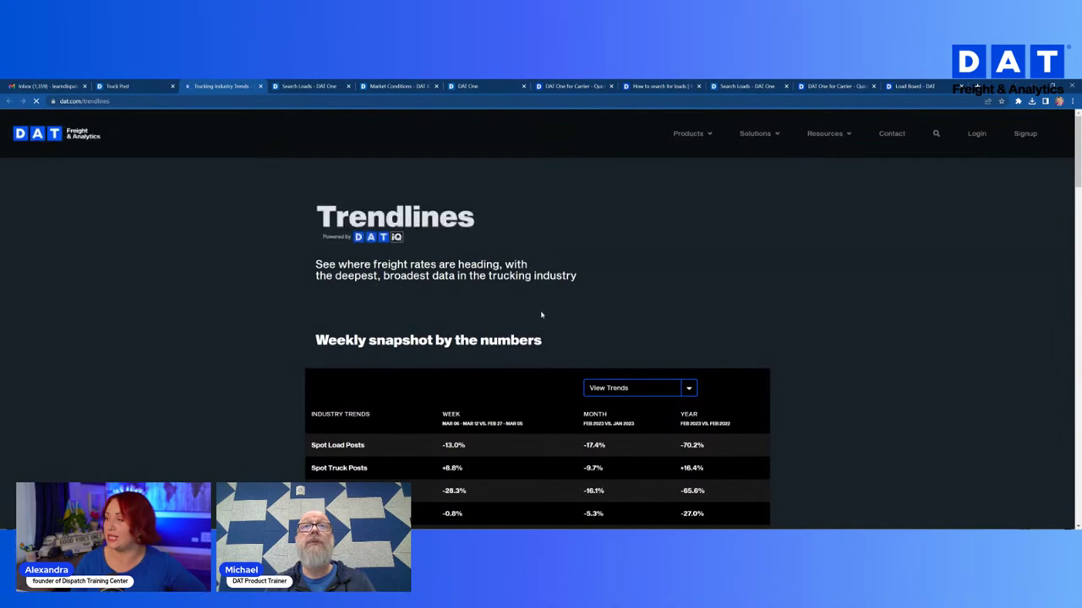
scroll(541, 291, "down", 6)
scroll(541, 291, "down", 1)
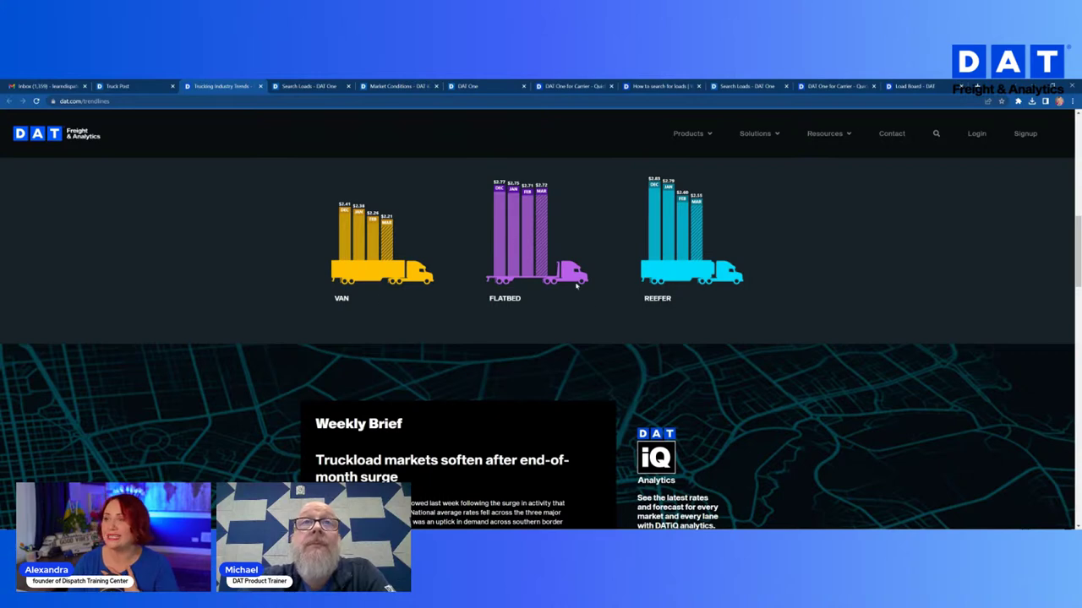
left_click(304, 86)
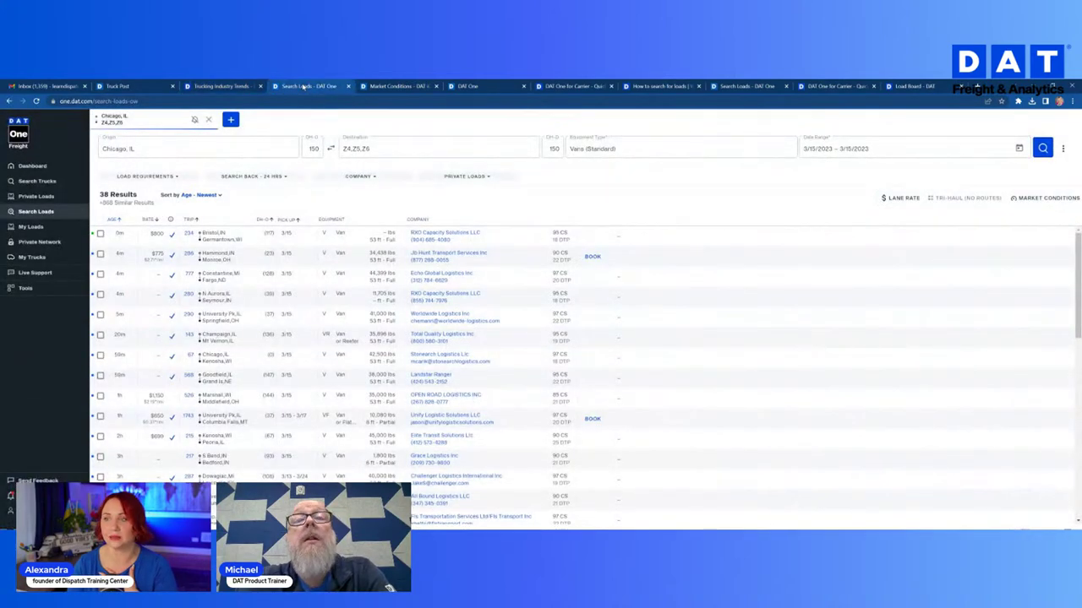
left_click(222, 86)
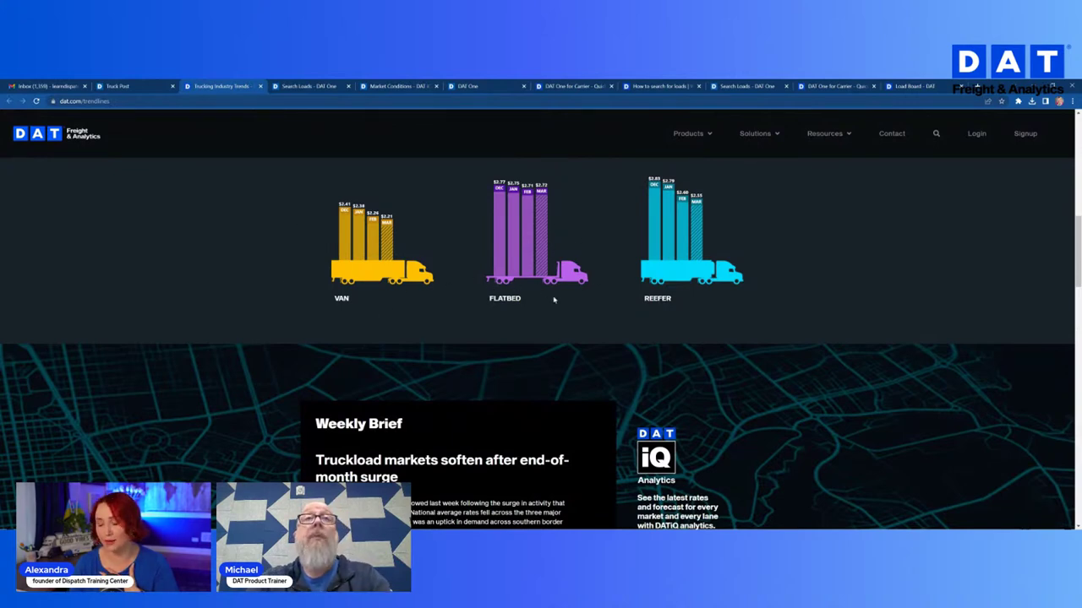
Briefly check the DAT One load search, and open Trendlines from the DAT One Tools page before returning to Tools
left_click(309, 88)
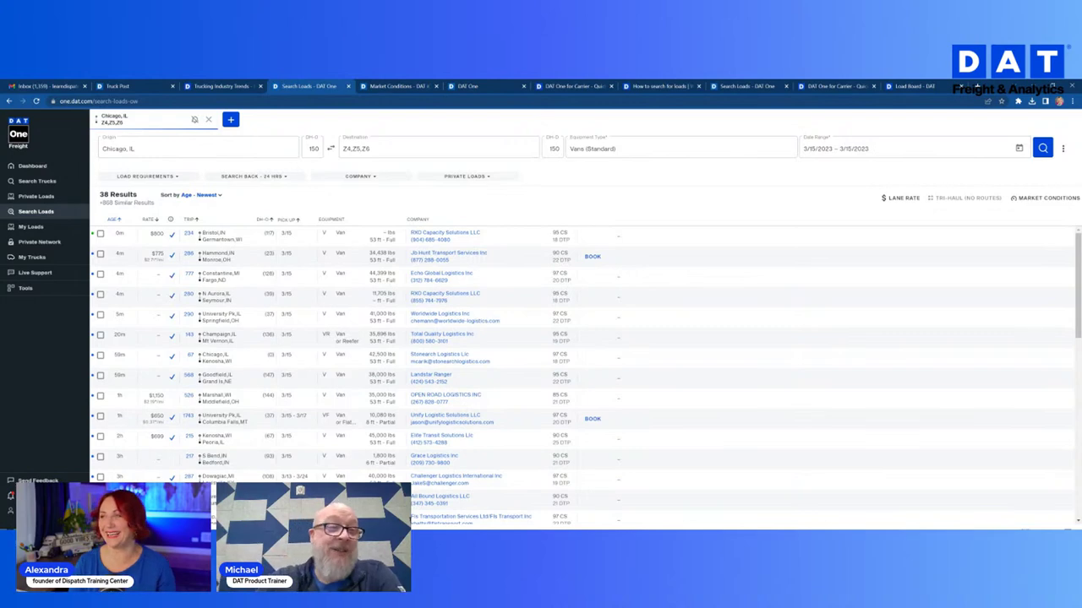
left_click(221, 87)
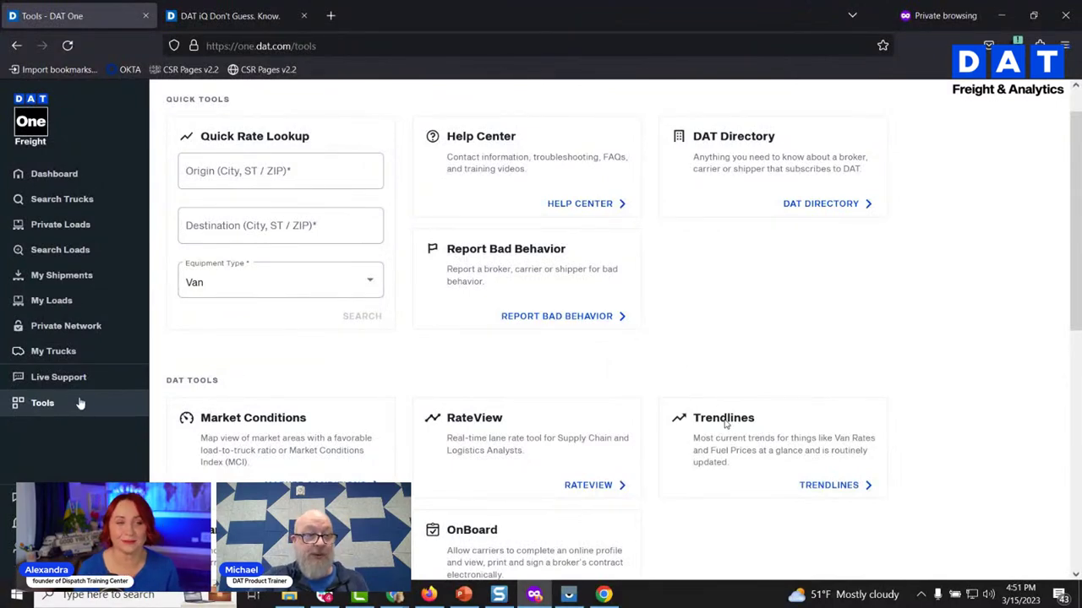
left_click(828, 488)
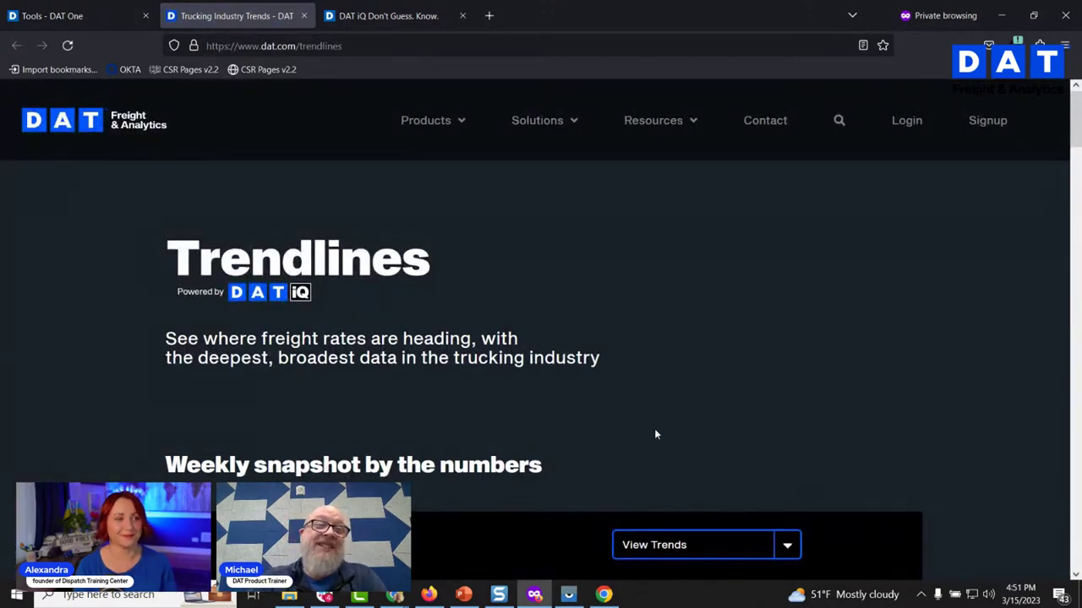
left_click(114, 26)
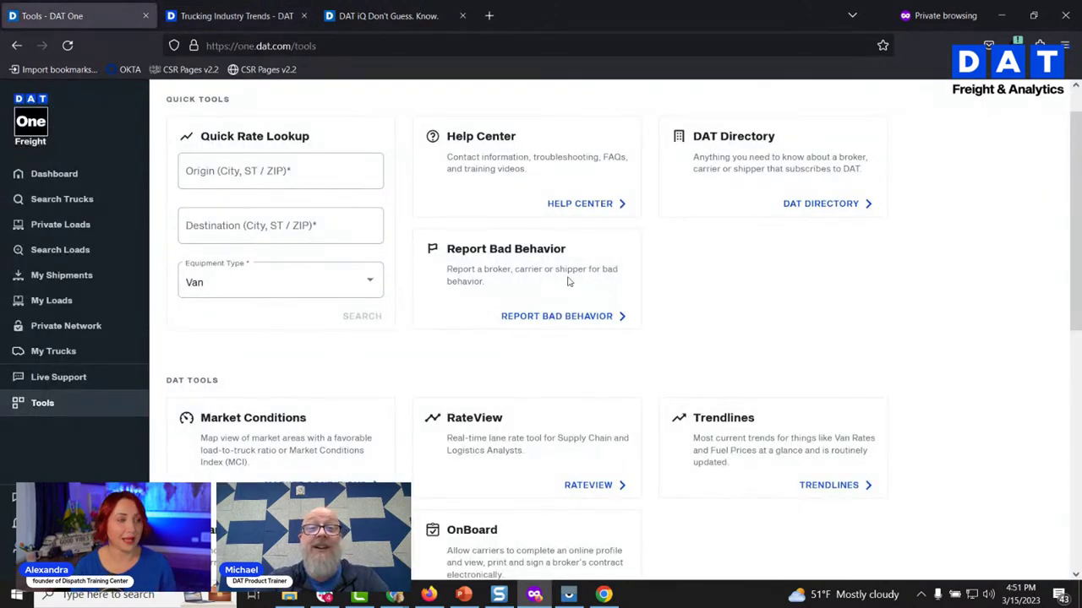
Review the quick tools and DAT tools on the Tools page, viewing the LaneMakers page and returning to Tools
scroll(612, 311, "down", 1)
scroll(660, 308, "down", 1)
scroll(660, 307, "down", 1)
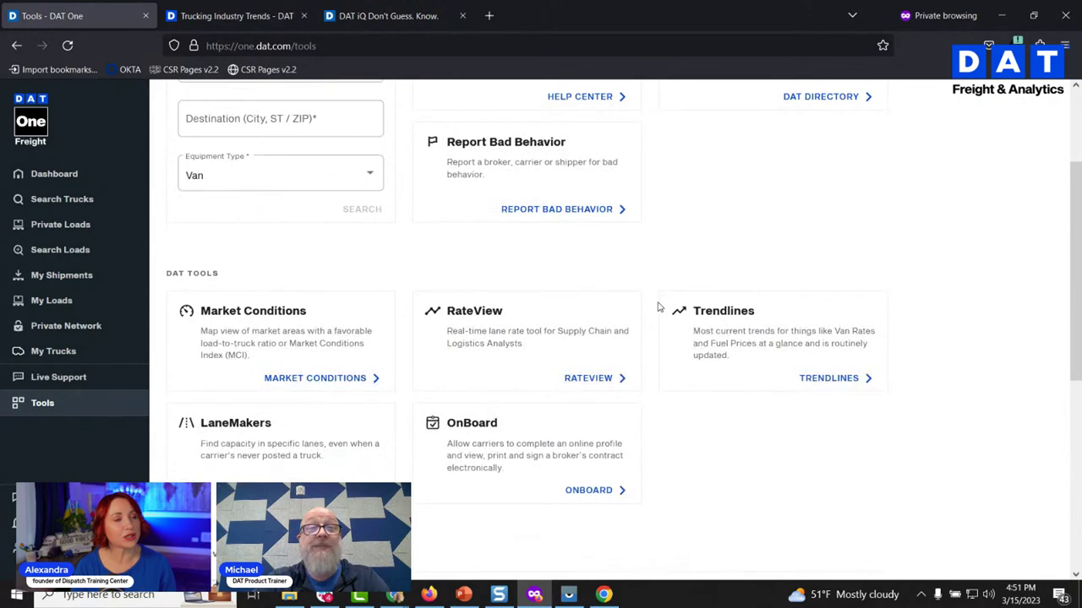
scroll(660, 307, "up", 4)
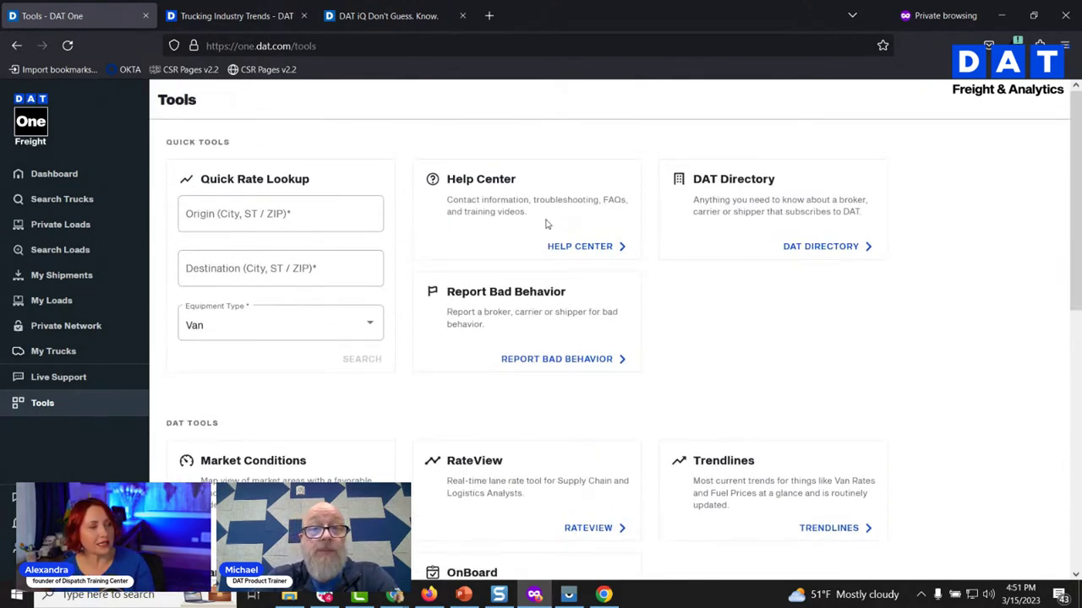
scroll(355, 222, "down", 1)
scroll(354, 222, "down", 1)
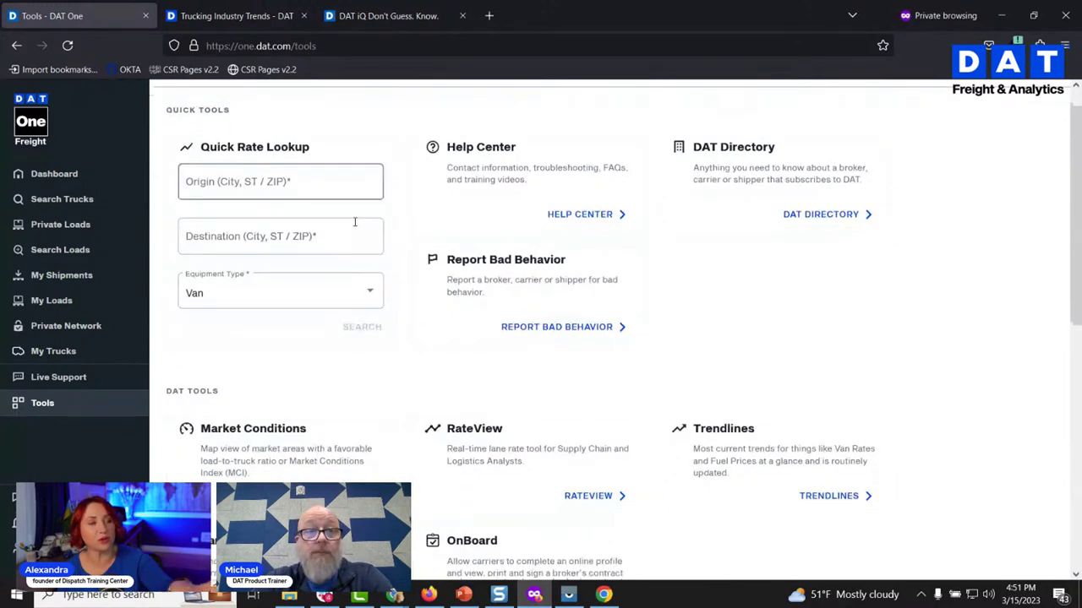
scroll(355, 221, "down", 2)
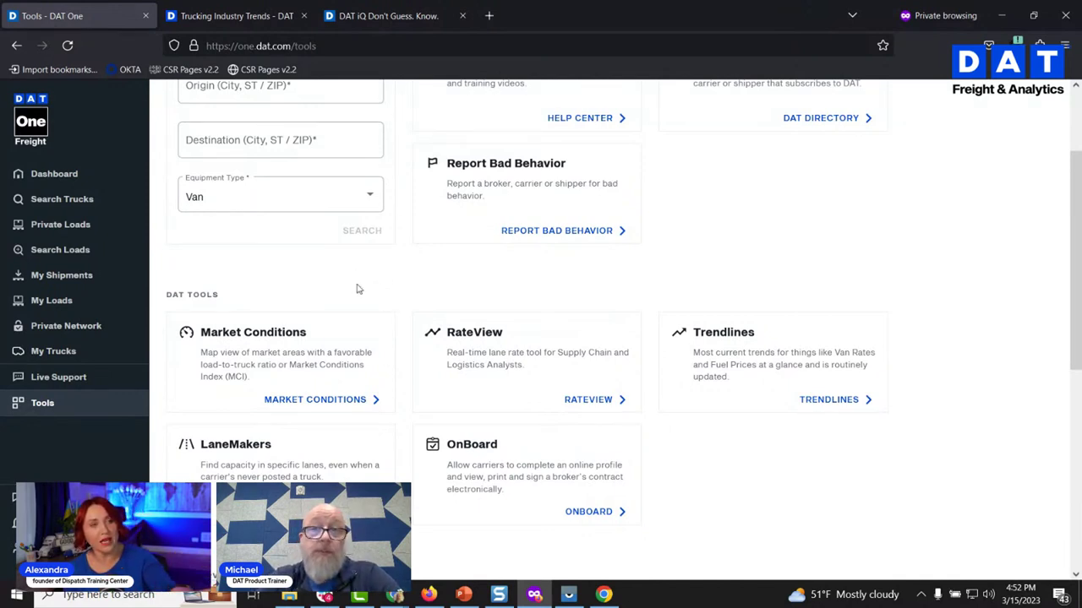
left_click(315, 511)
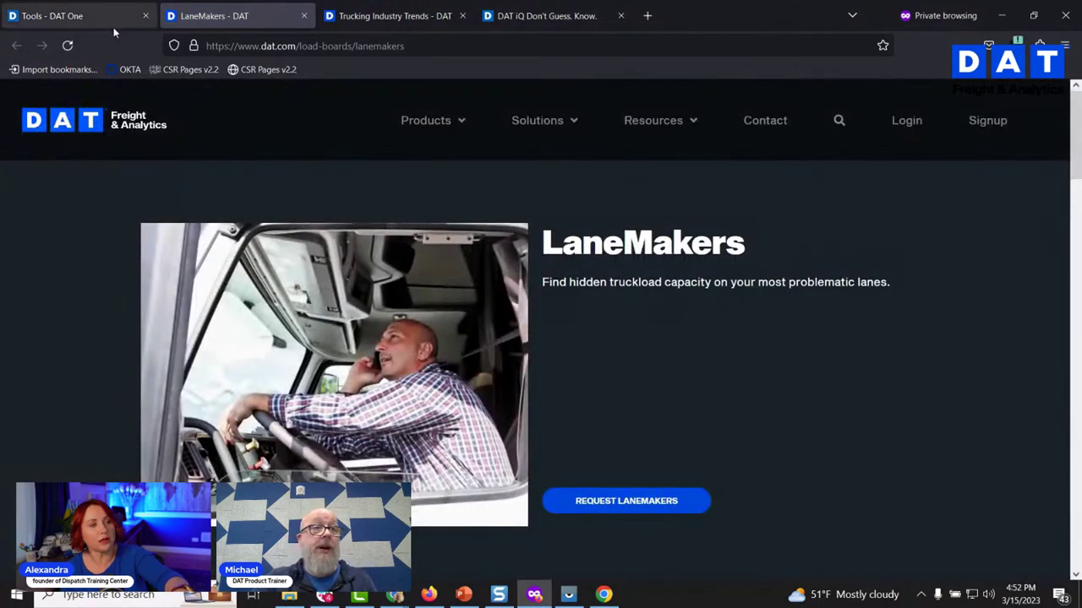
left_click(110, 22)
scroll(499, 266, "up", 3)
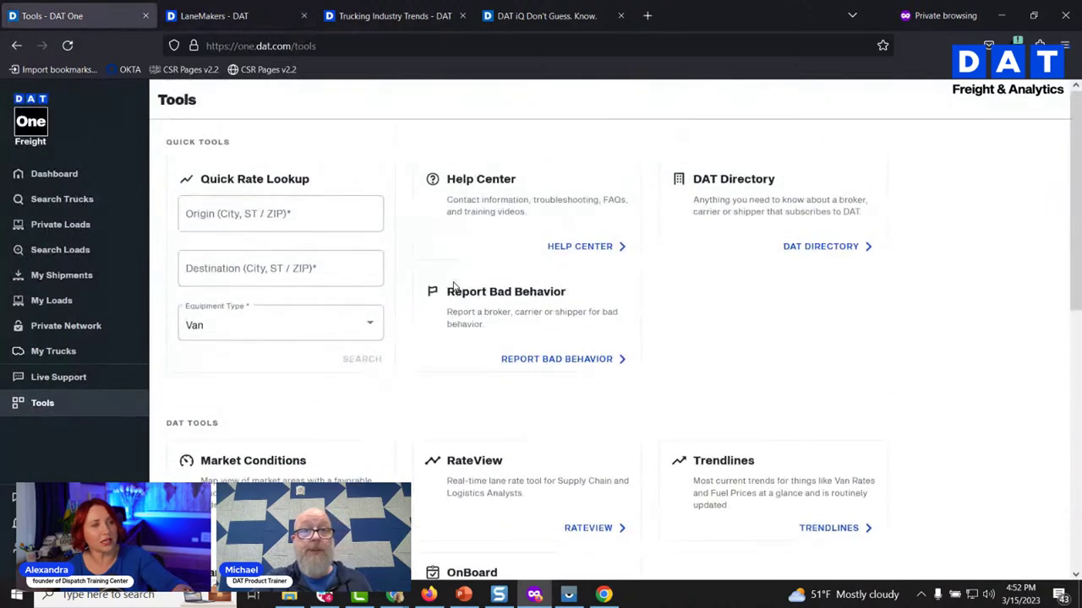
Open the DAT One Help Center and bring up its DAT One for Carrier - Quick start guide
left_click(583, 247)
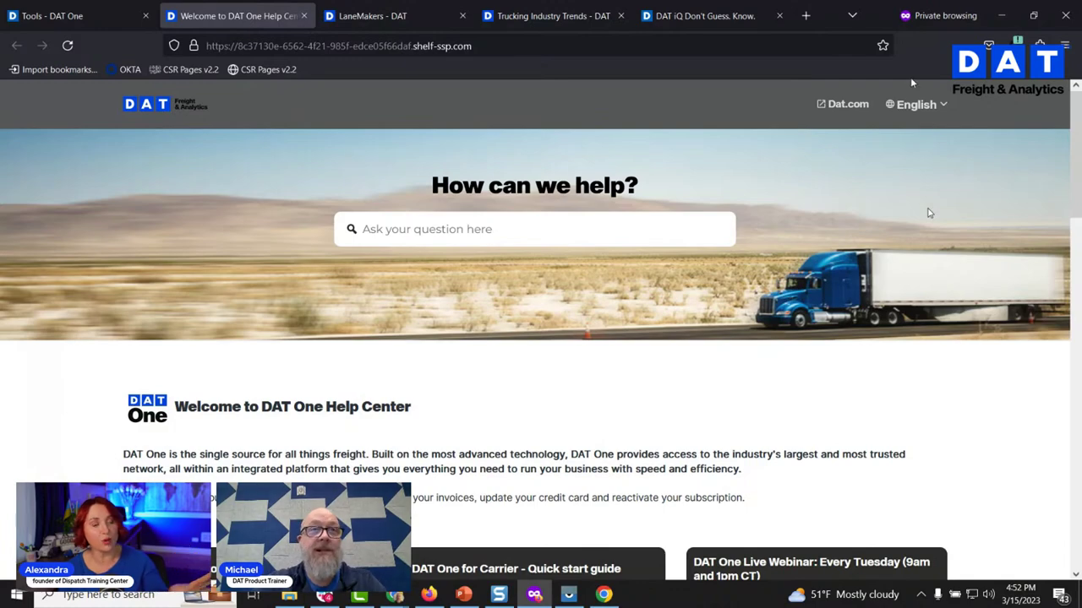
scroll(772, 148, "down", 1)
scroll(772, 148, "down", 5)
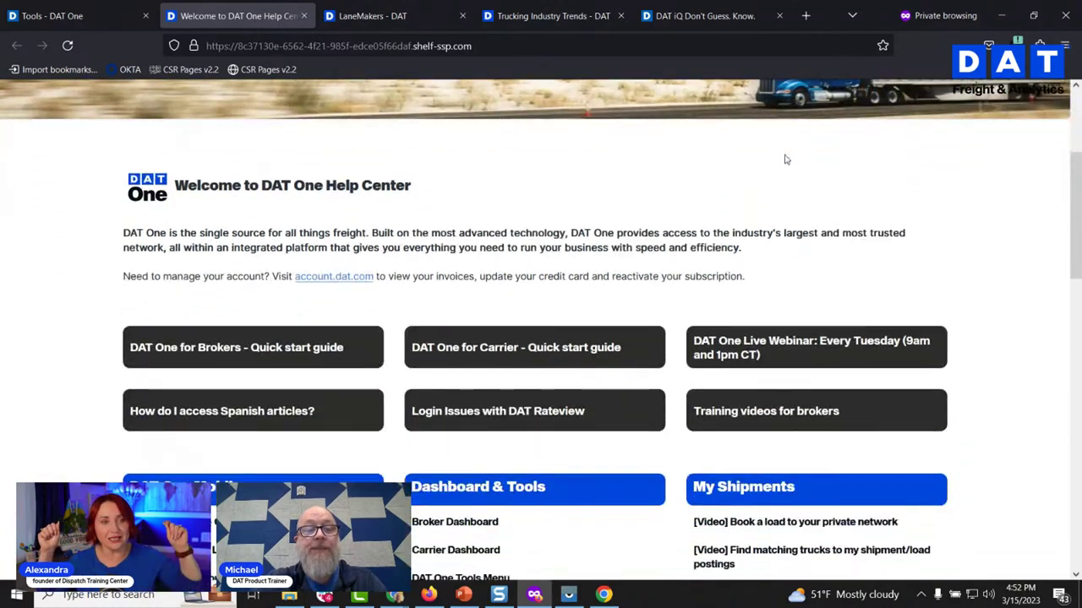
scroll(784, 159, "up", 1)
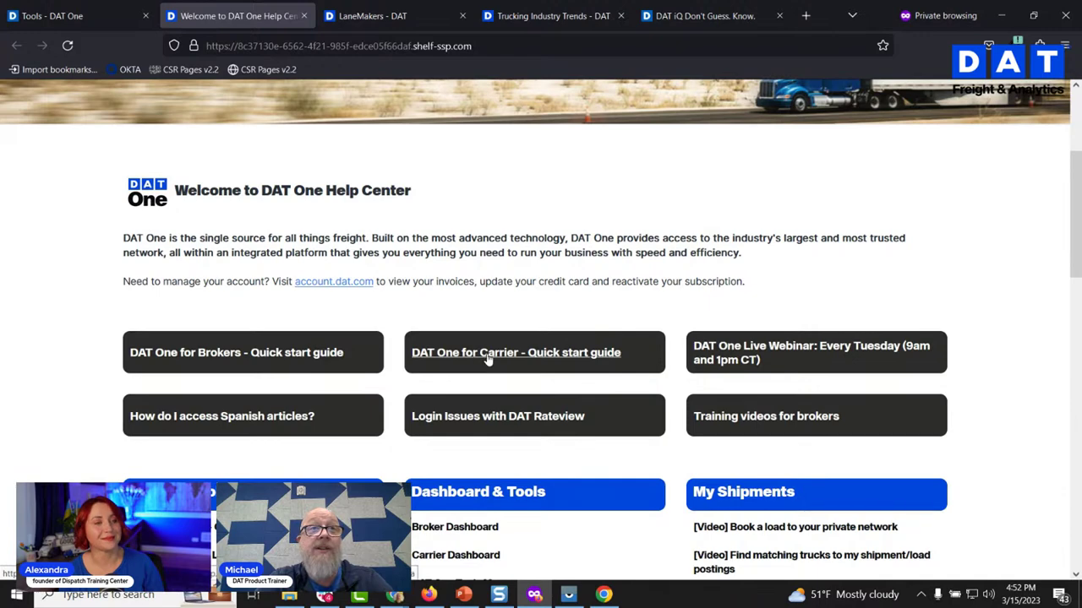
left_click(531, 365)
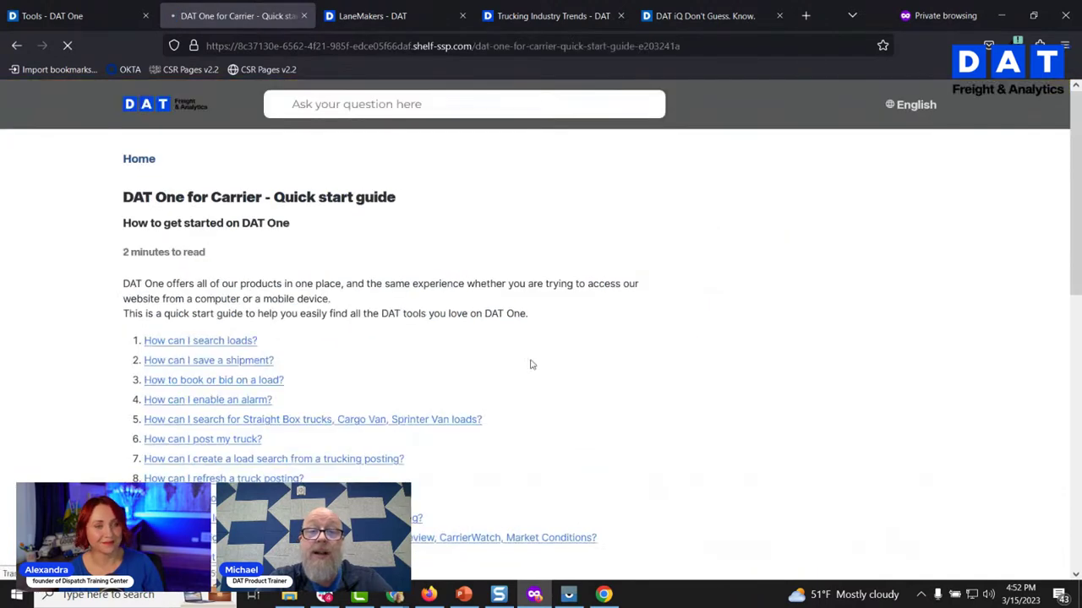
scroll(424, 283, "down", 1)
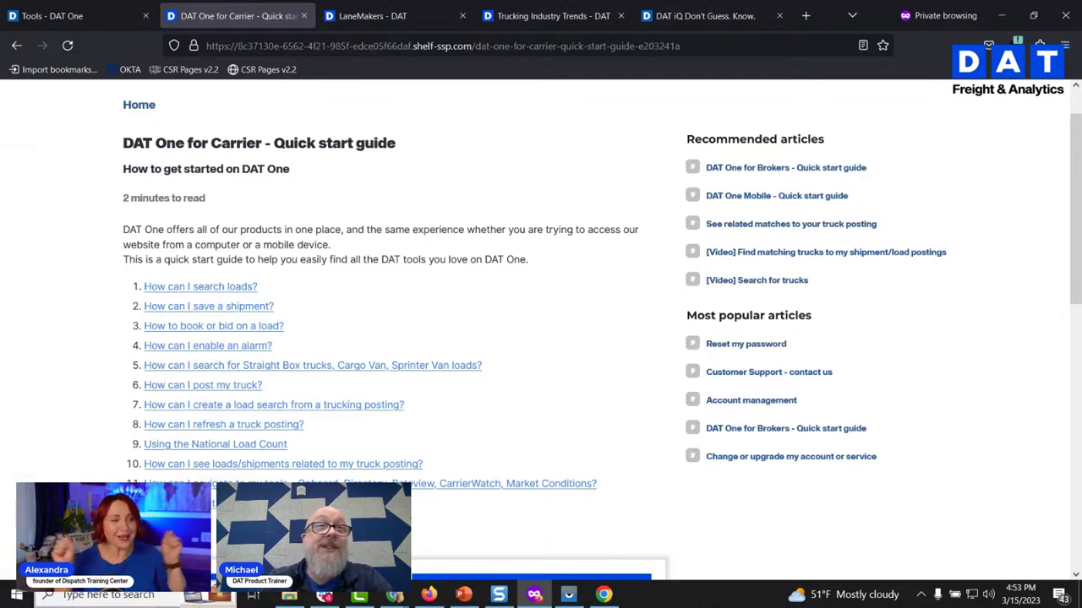
key("super+s")
key("Escape")
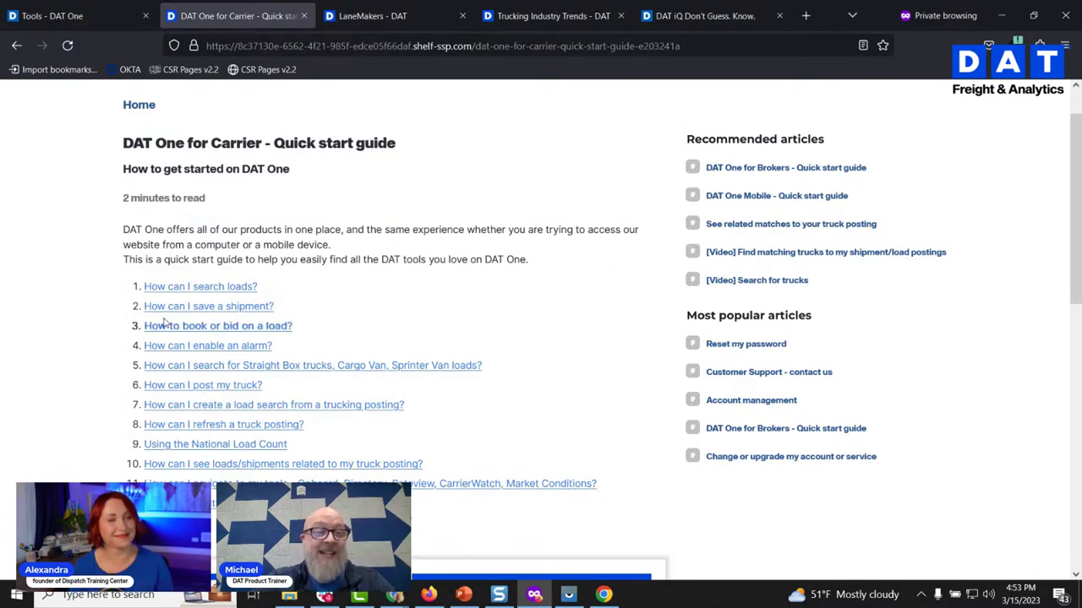
Open the guide's "How can I search loads?" article, read through its instructions and return to its beginning
left_click(203, 291)
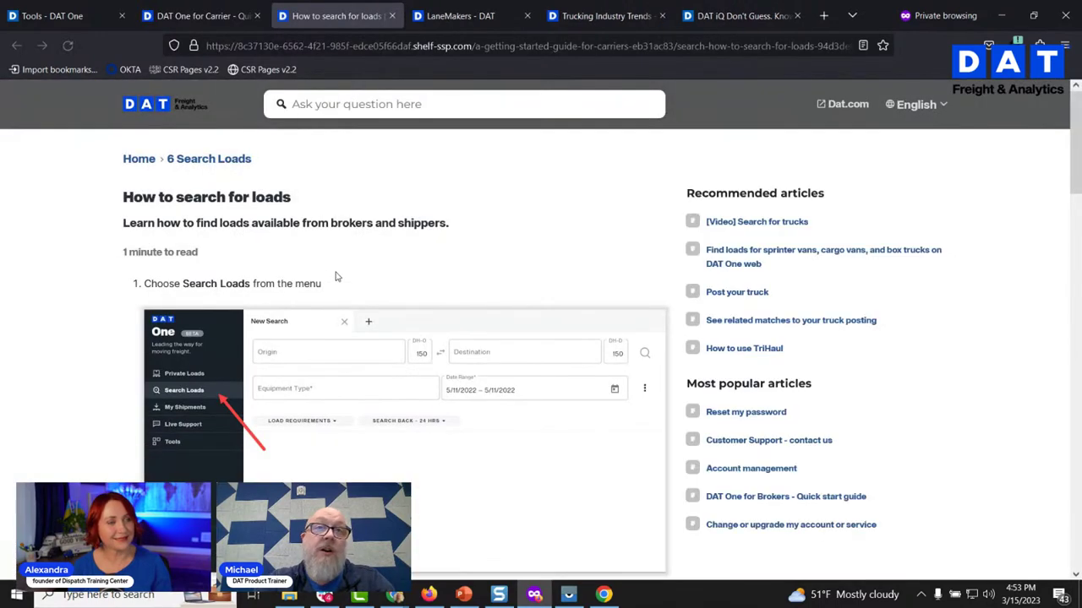
scroll(385, 325, "down", 3)
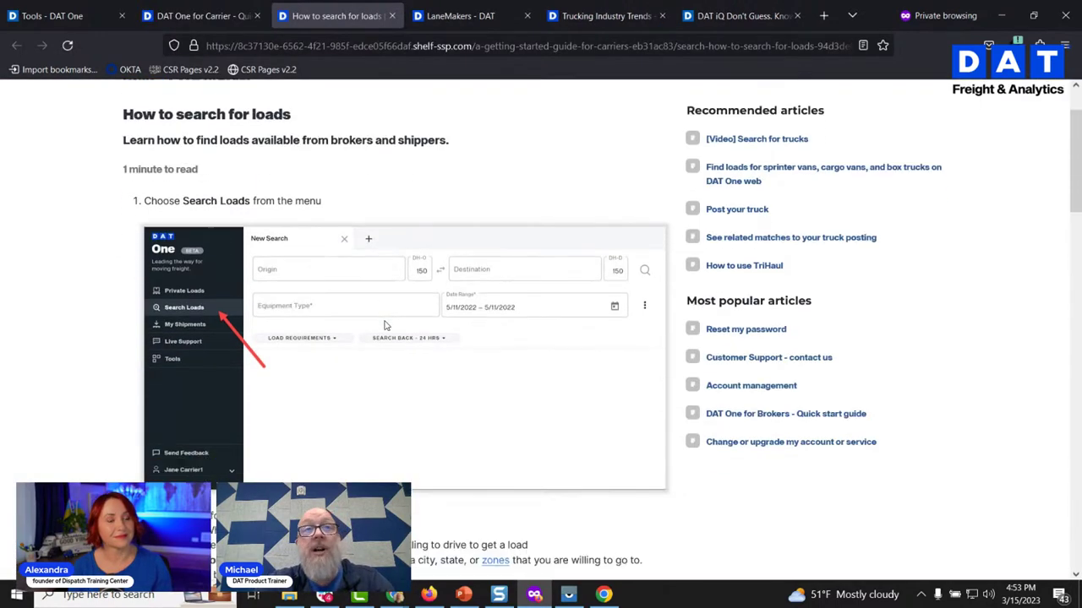
scroll(540, 279, "down", 5)
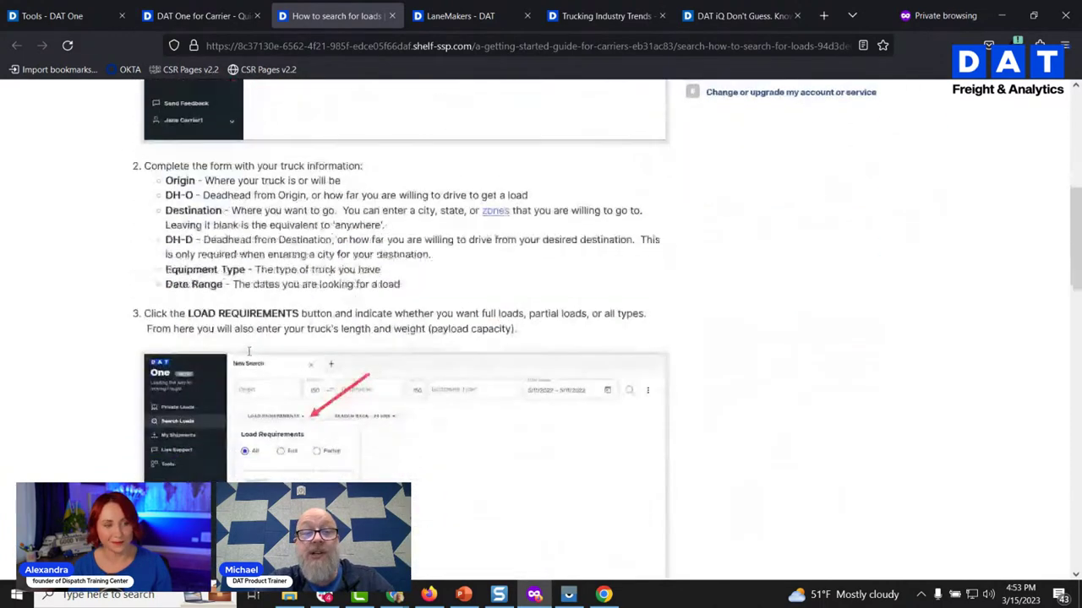
scroll(250, 348, "down", 3)
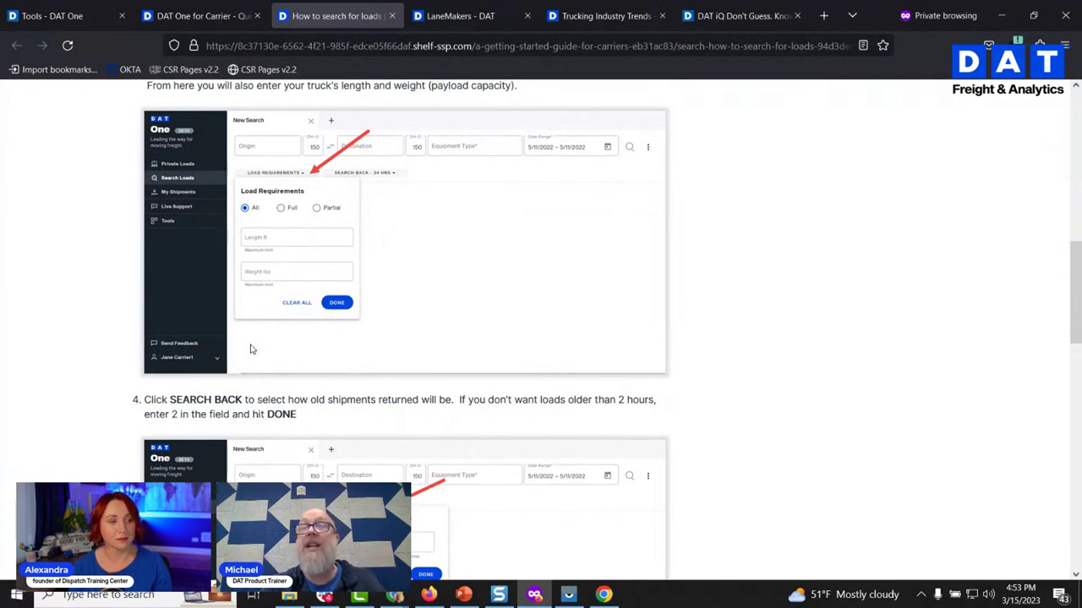
scroll(250, 348, "down", 8)
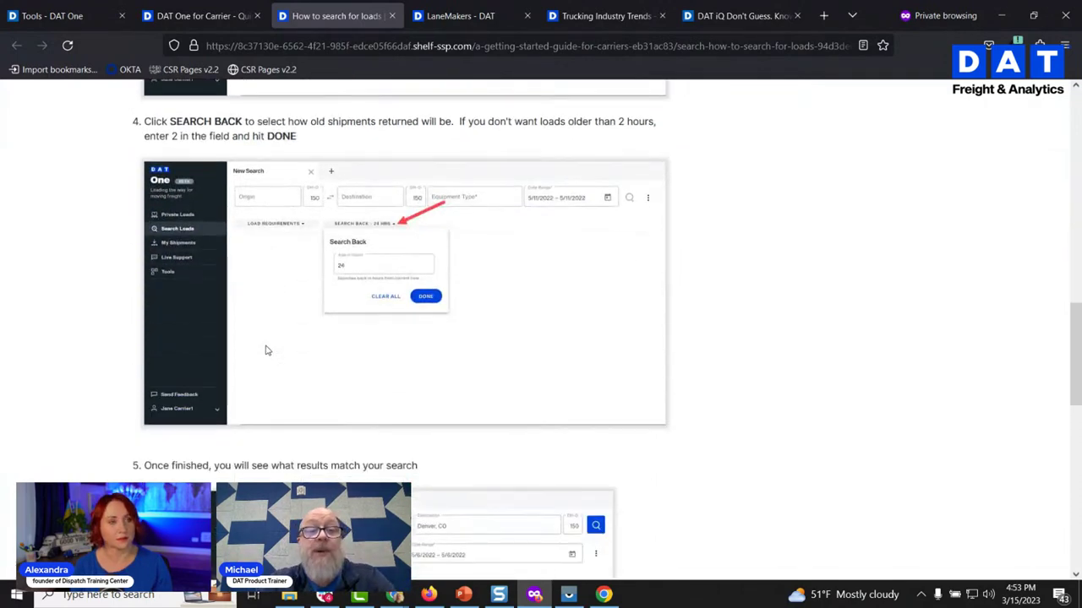
scroll(282, 354, "down", 3)
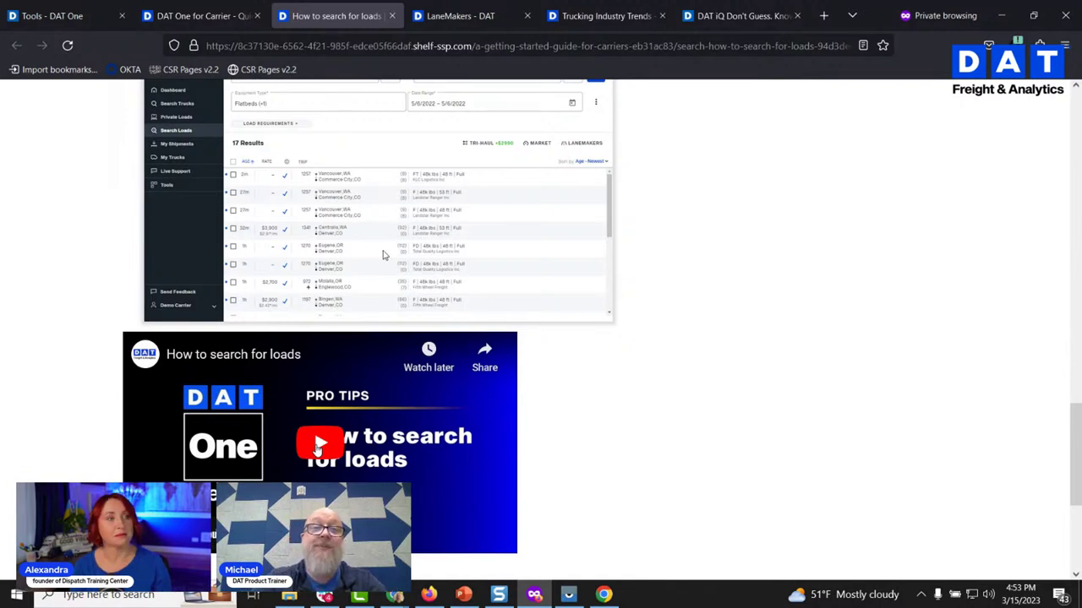
scroll(480, 322, "up", 9)
scroll(484, 324, "up", 7)
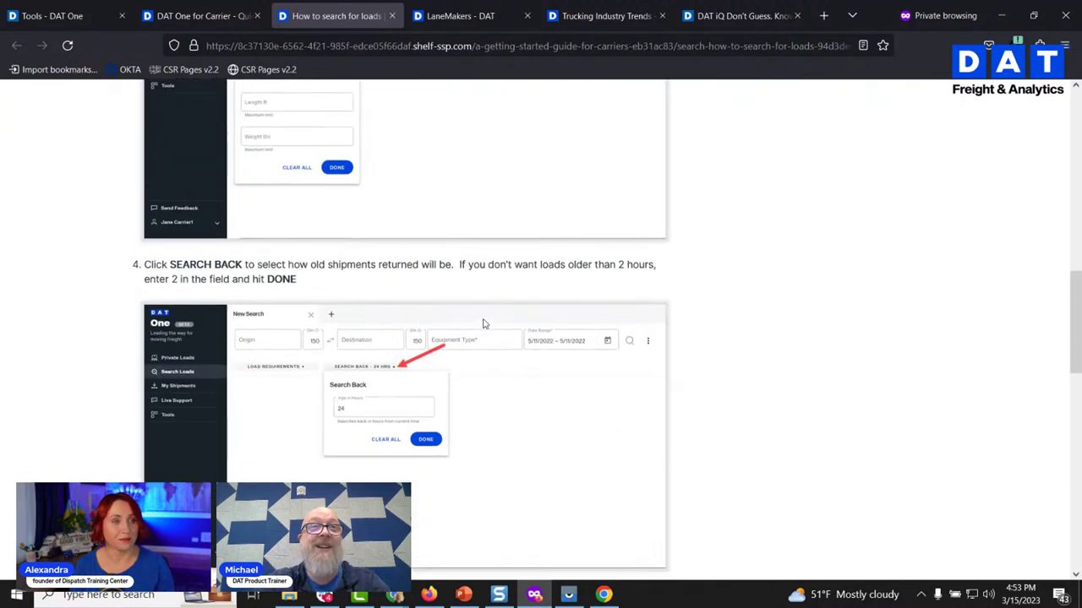
scroll(484, 324, "up", 9)
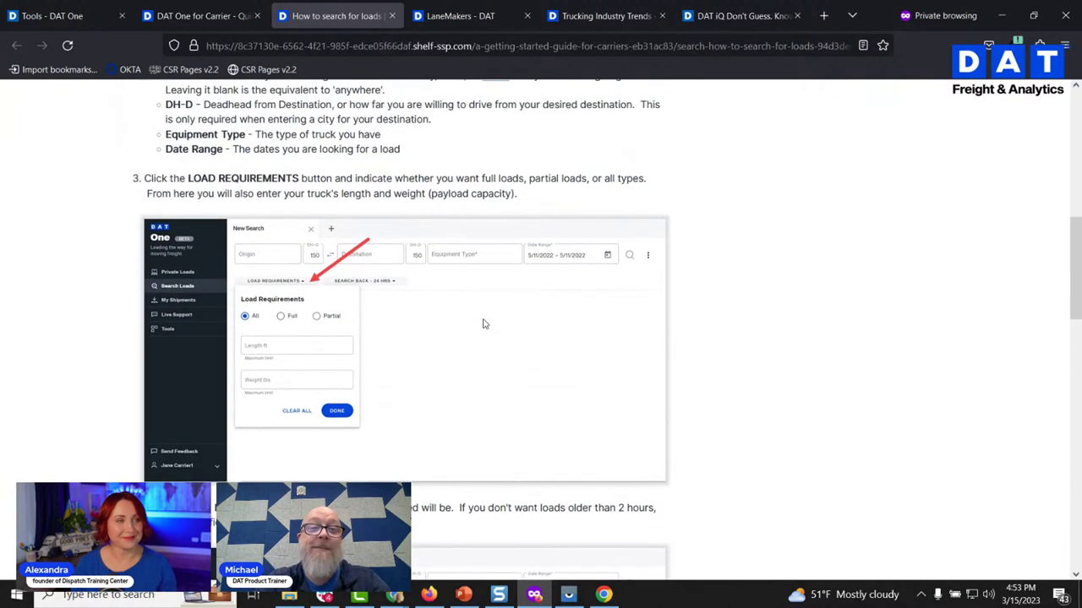
scroll(484, 324, "up", 5)
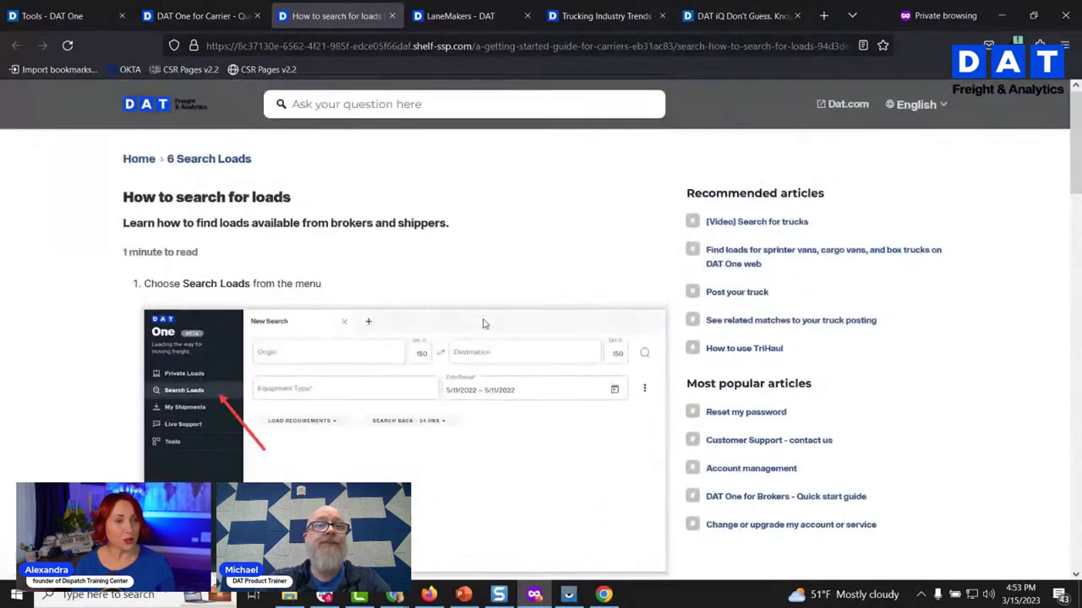
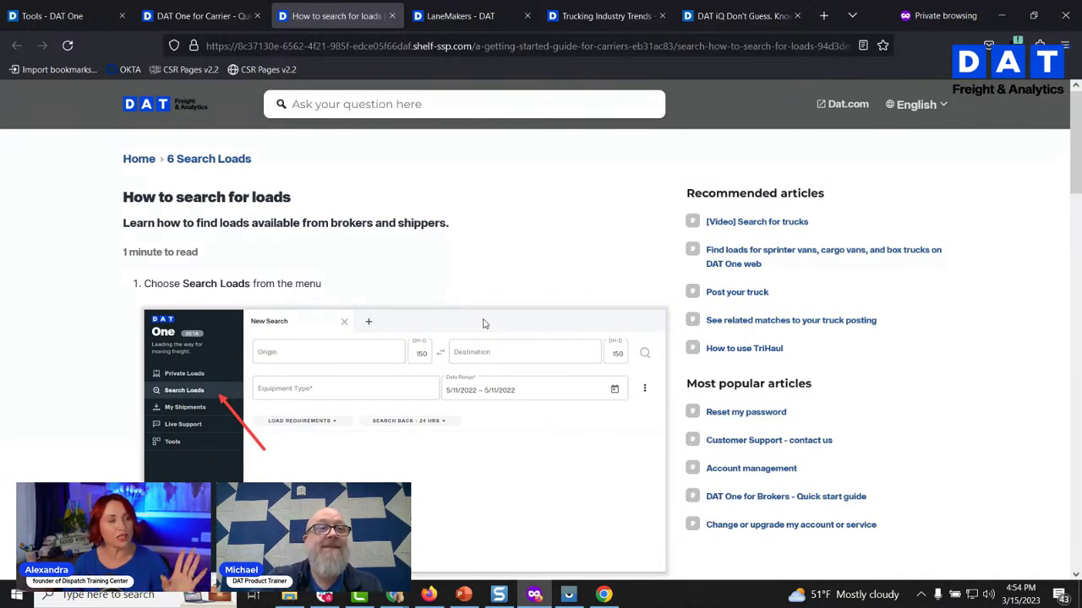
Open the DAT Directory from the Tools page, try its classic version and return to Tools
left_click(80, 19)
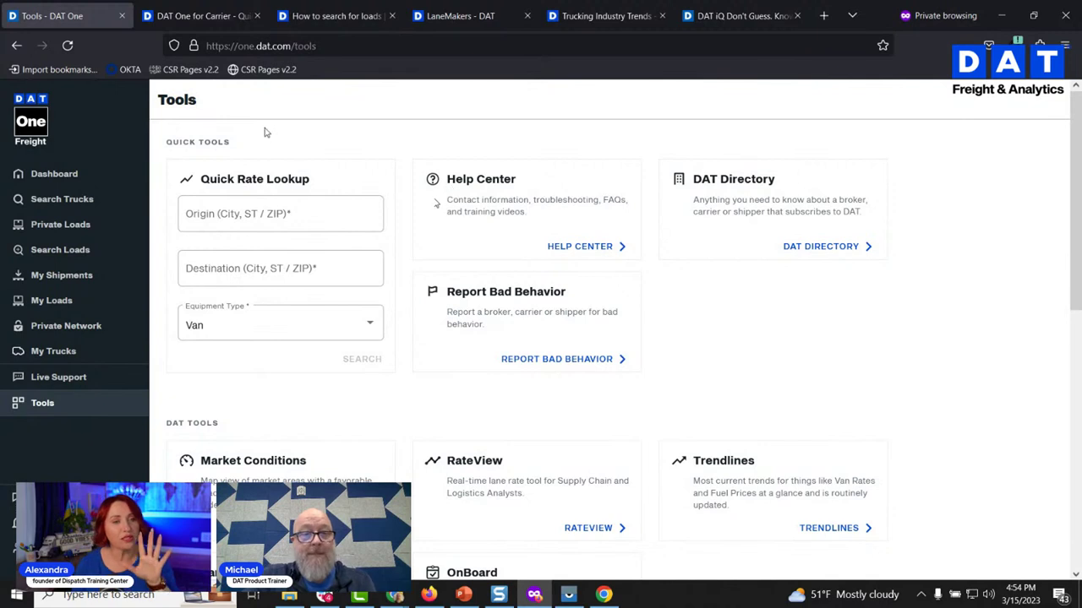
left_click(819, 247)
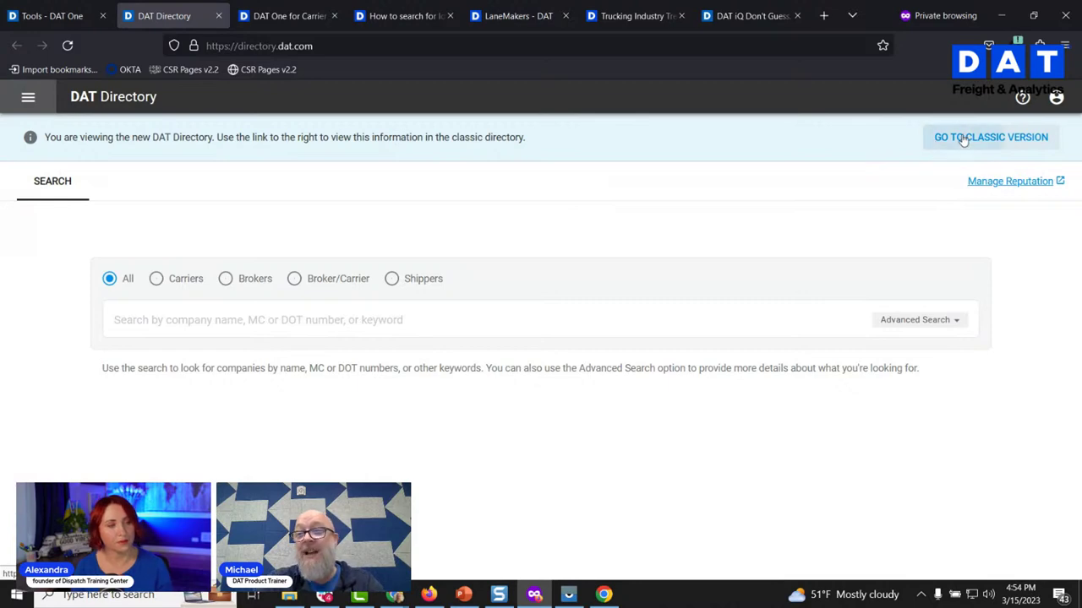
left_click(959, 139)
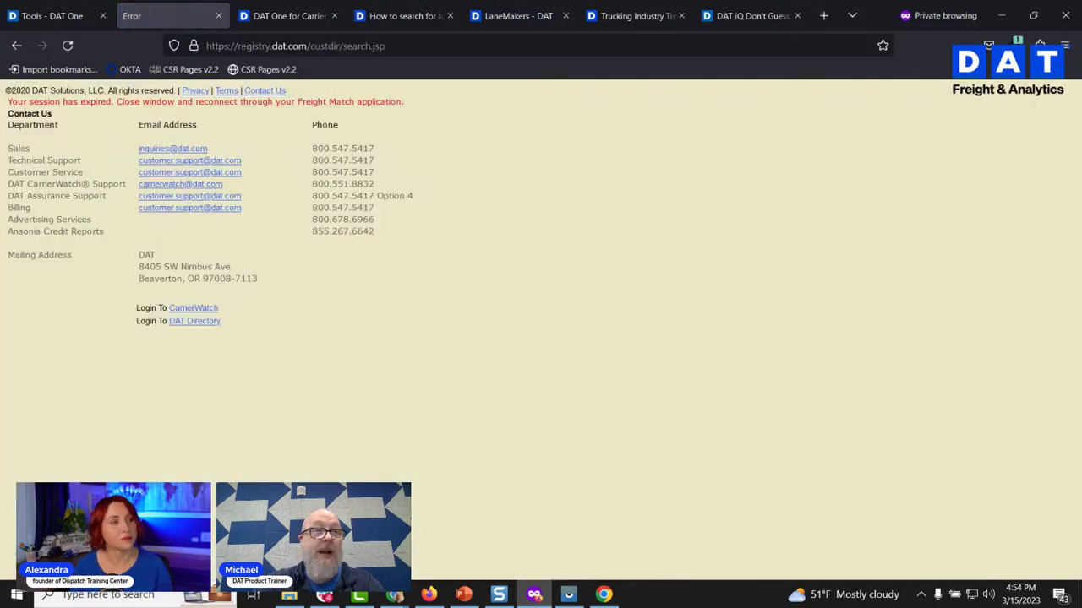
left_click(64, 24)
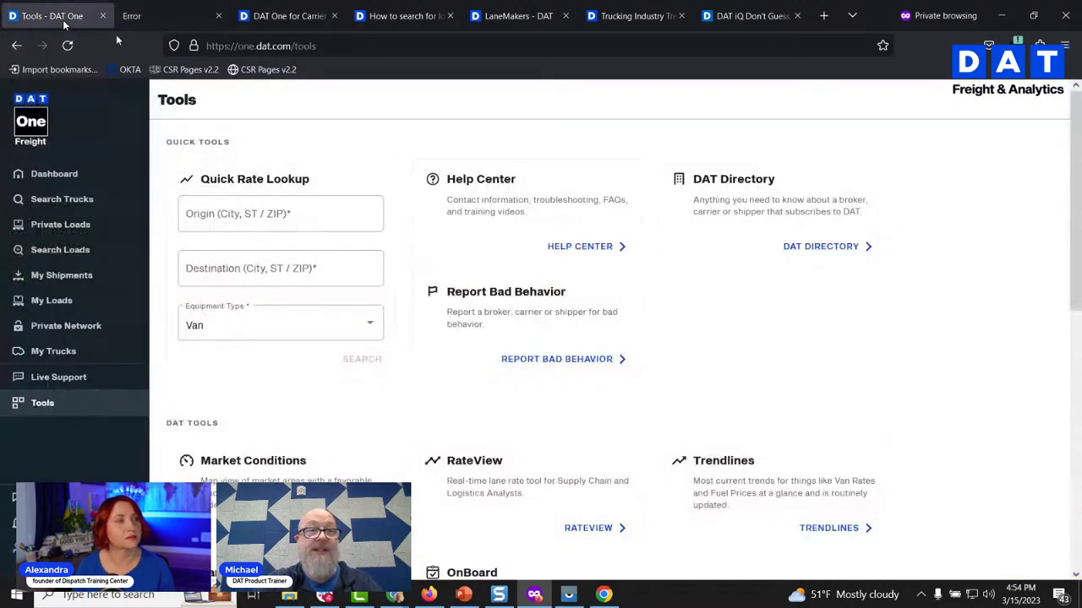
Load registry.dat.com in a new browser tab
left_click(596, 46)
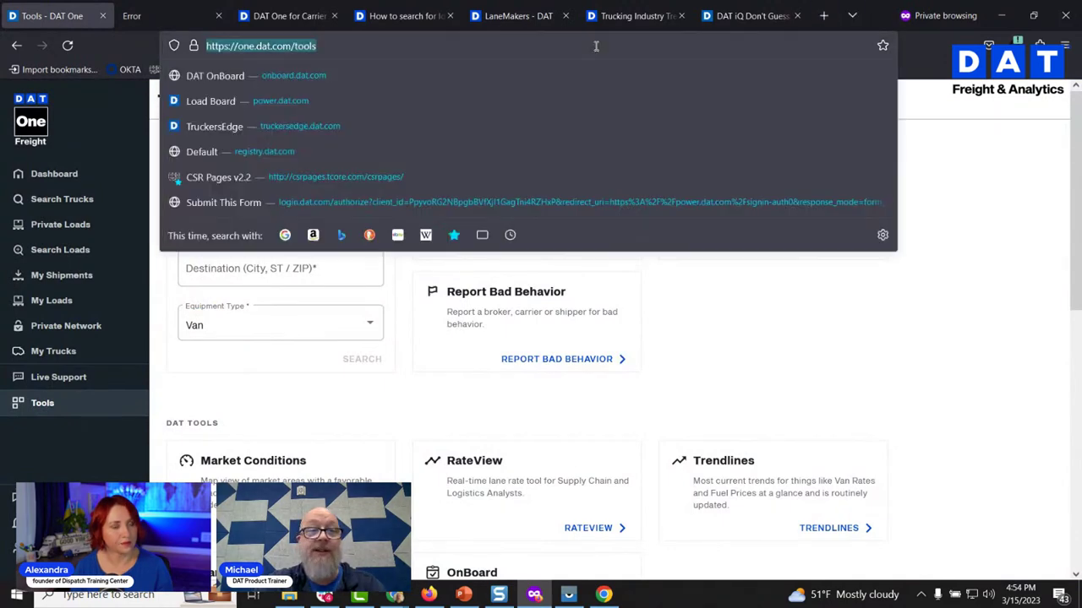
left_click(851, 15)
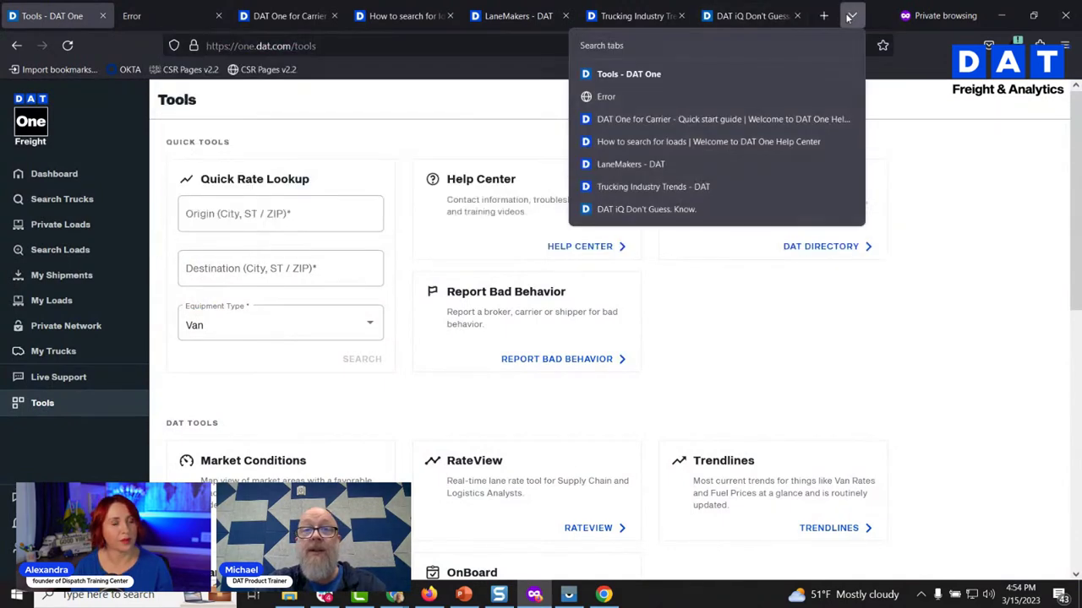
left_click(824, 15)
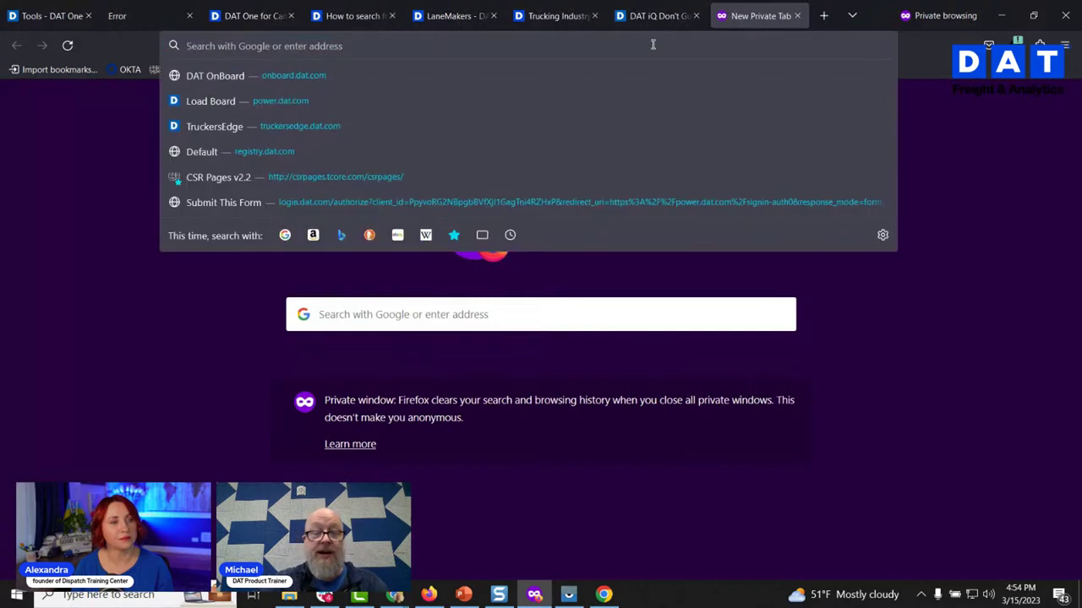
type("dd")
key("BackSpace")
type("onboard.dat.com")
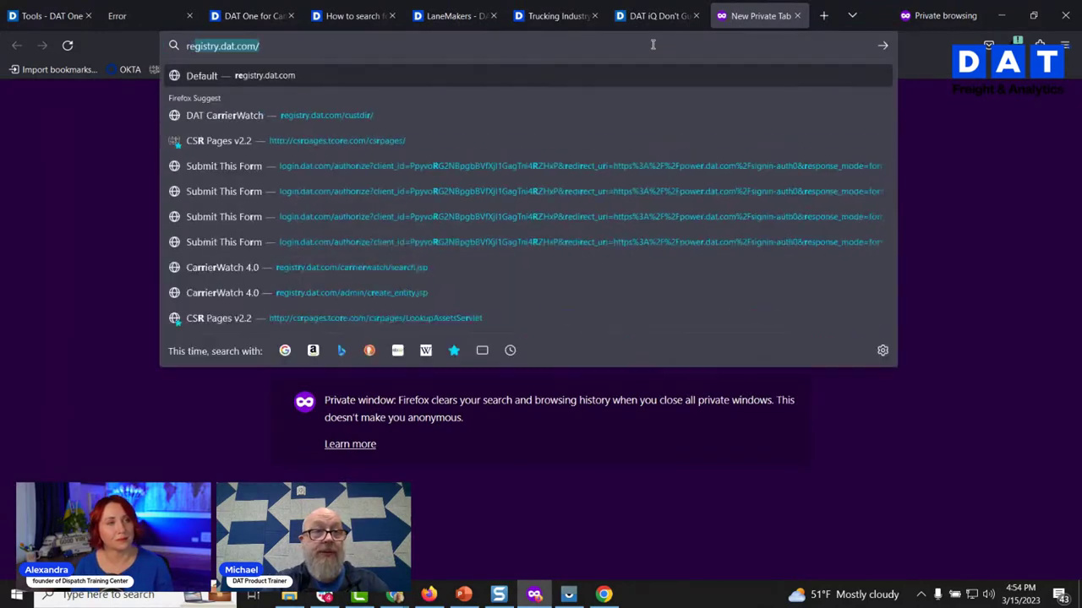
key("Return")
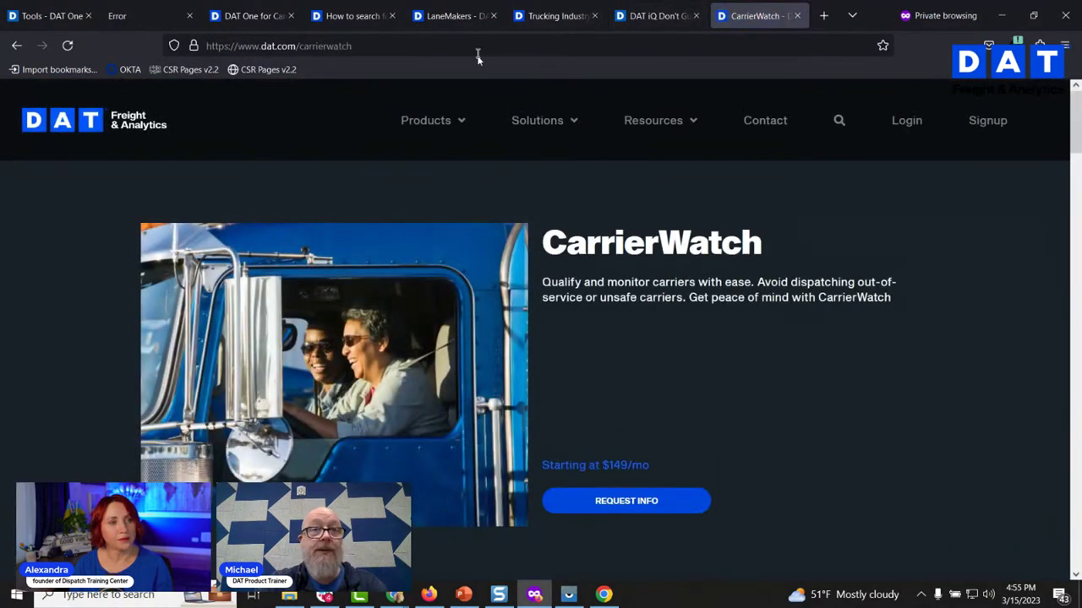
Load registry.dat.com/custdir/ and enter the classic DAT Directory at the account's office profile
left_click(478, 48)
type("reg")
key("Right")
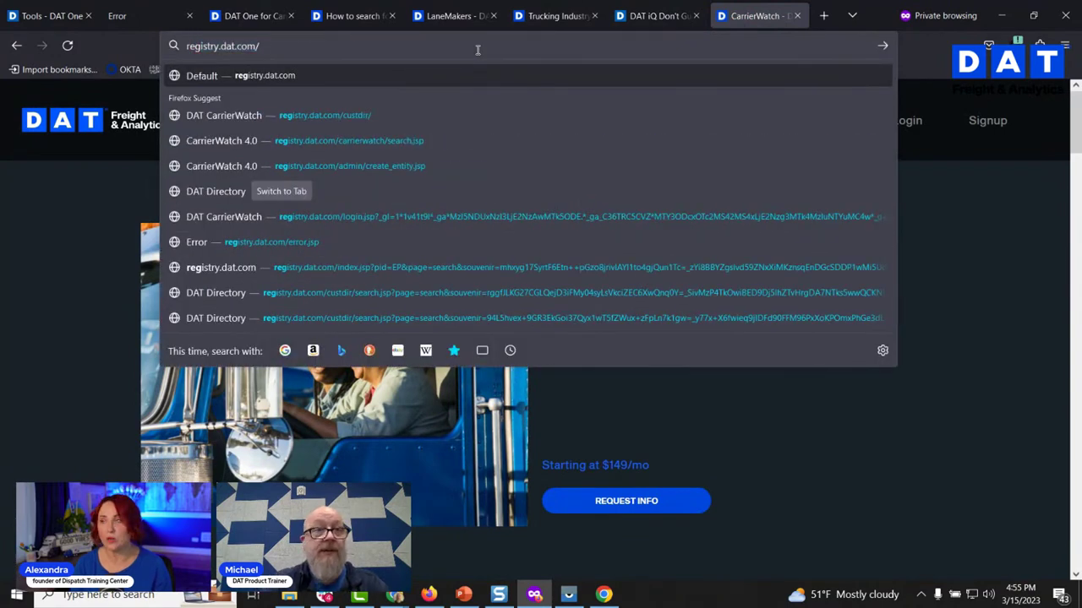
type("cjus")
key("BackSpace")
key("BackSpace")
key("BackSpace")
type("ustdir/")
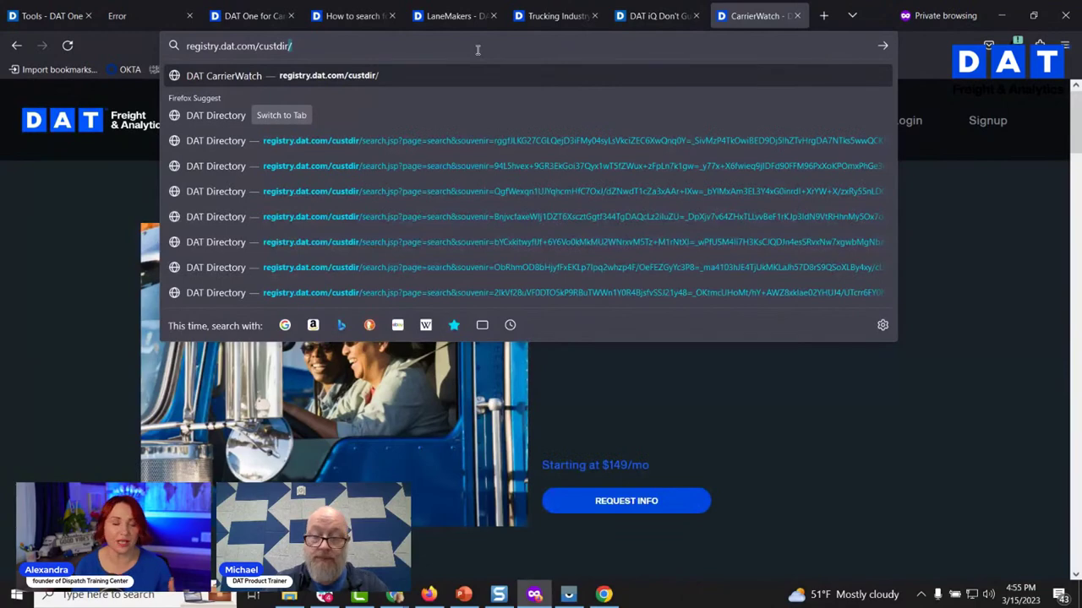
key("Return")
left_click(547, 373)
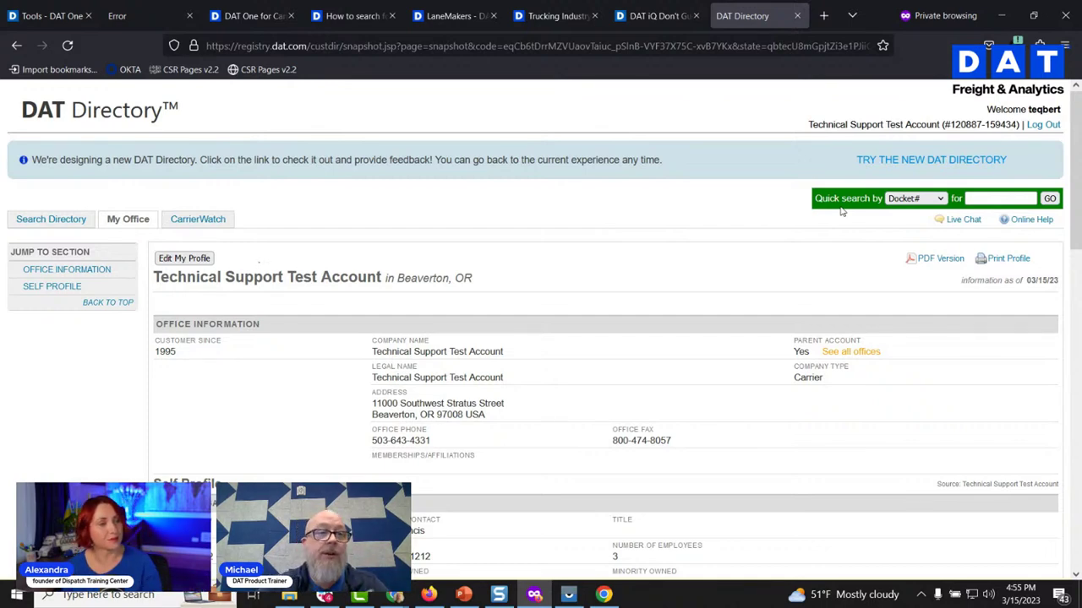
Check the quick search criteria, and bring up the directory's search form for researching new business partners
left_click(934, 200)
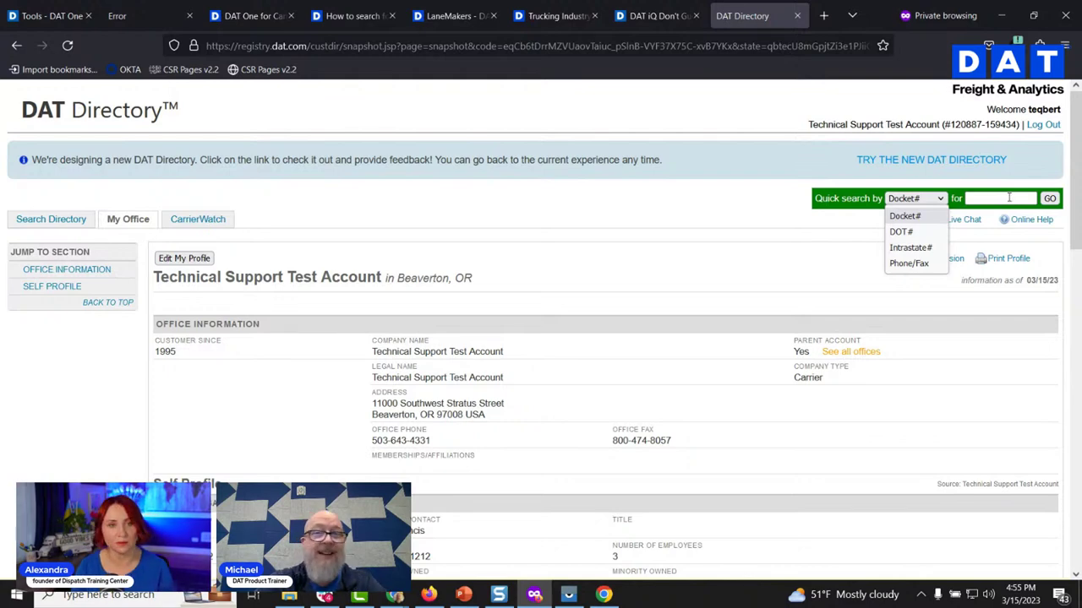
left_click(67, 221)
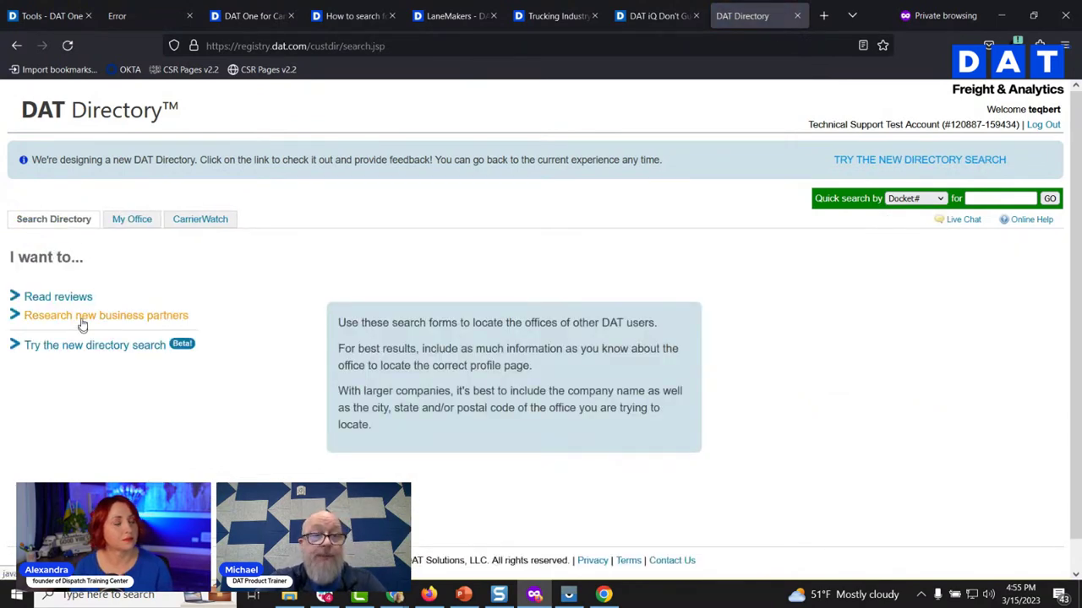
left_click(82, 324)
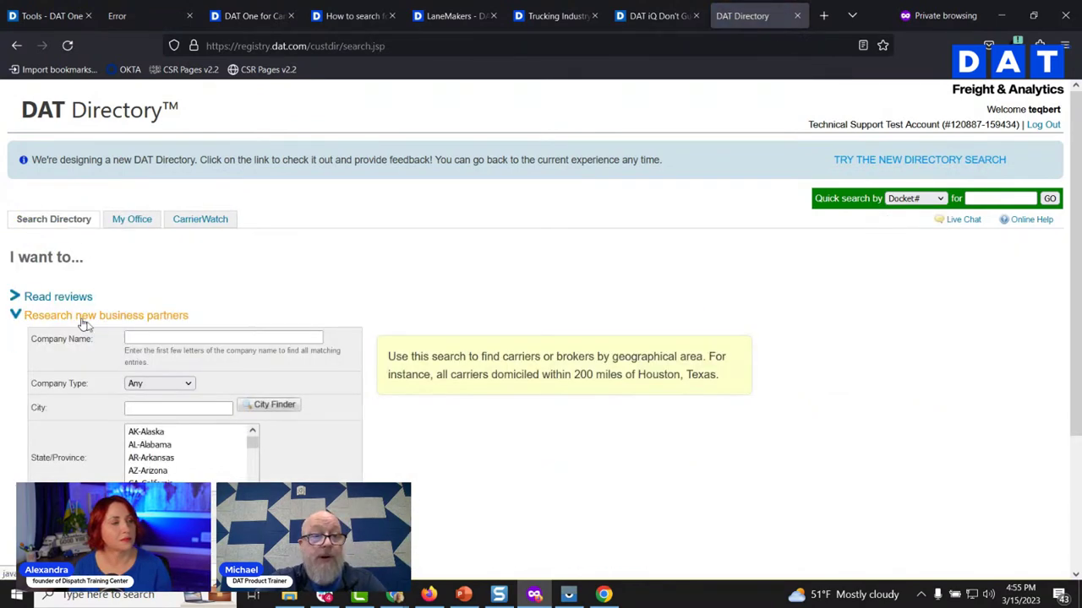
Search the directory for companies of type Brokers in CA-California
left_click(160, 385)
left_click(163, 419)
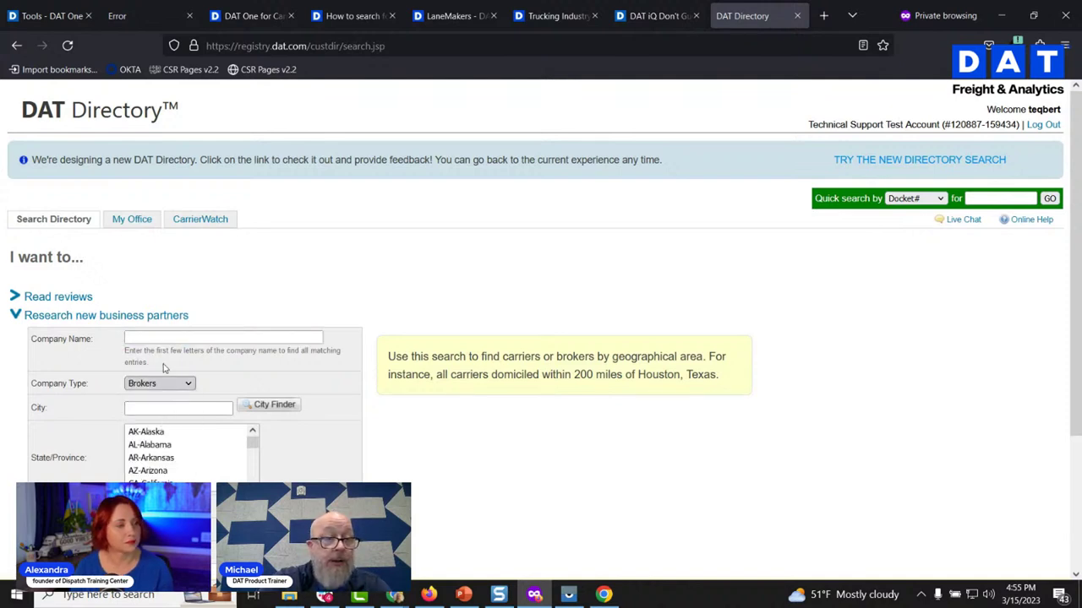
scroll(170, 453, "down", 1)
left_click(167, 445)
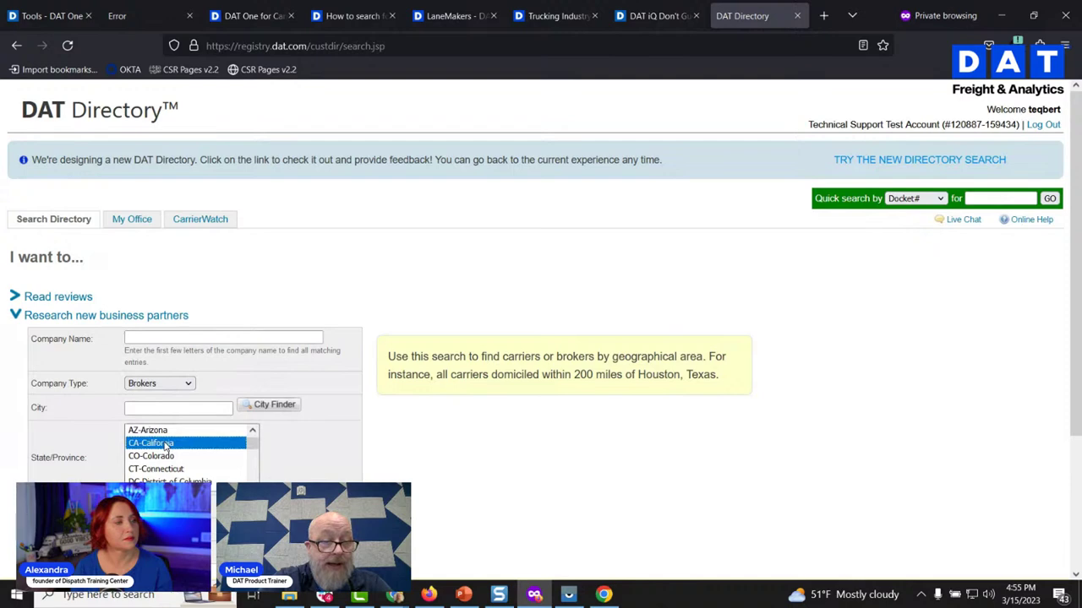
scroll(196, 471, "down", 2)
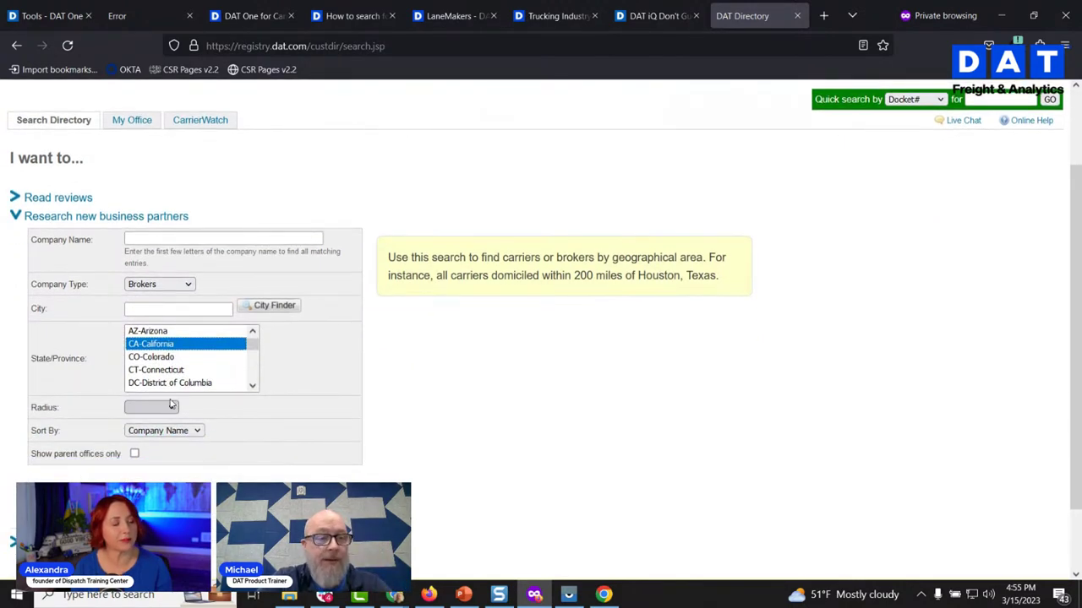
left_click(82, 477)
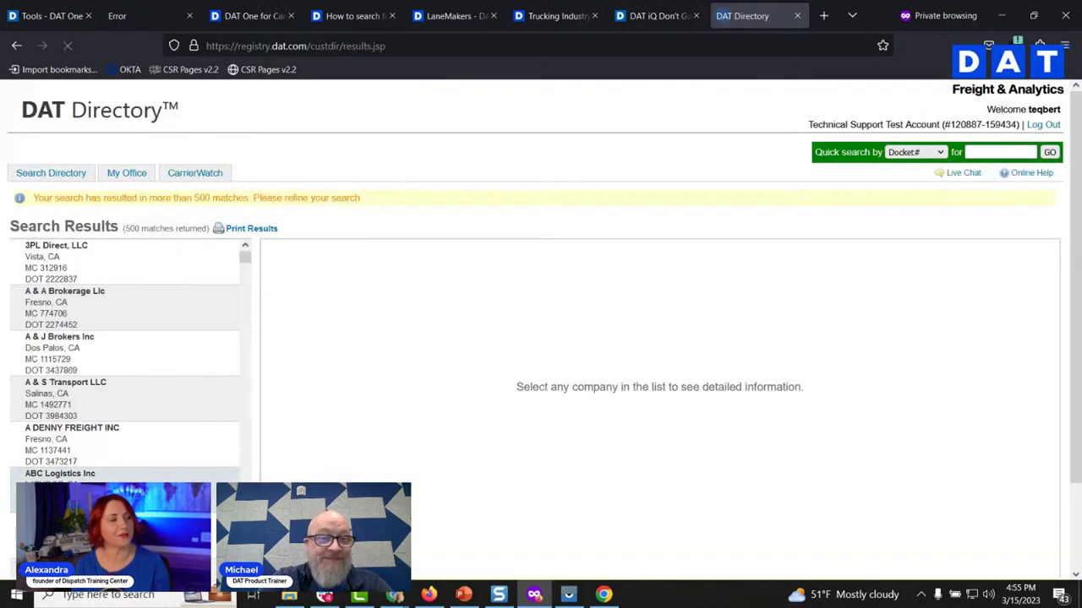
Open ABC Logistics Inc from the broker results and examine how long it has been a customer
scroll(135, 292, "down", 1)
scroll(135, 292, "down", 3)
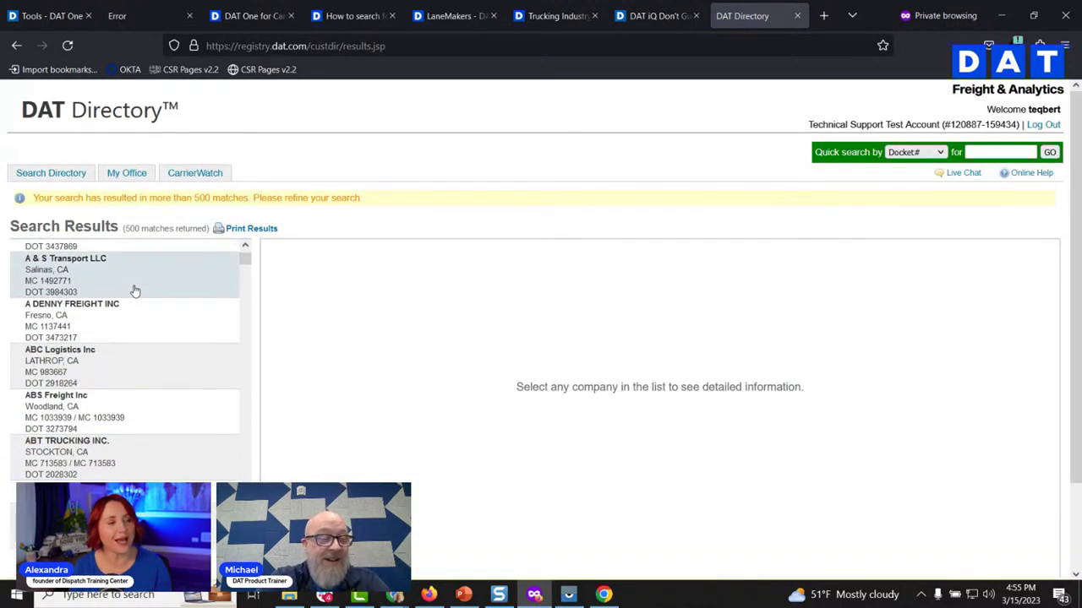
left_click(128, 357)
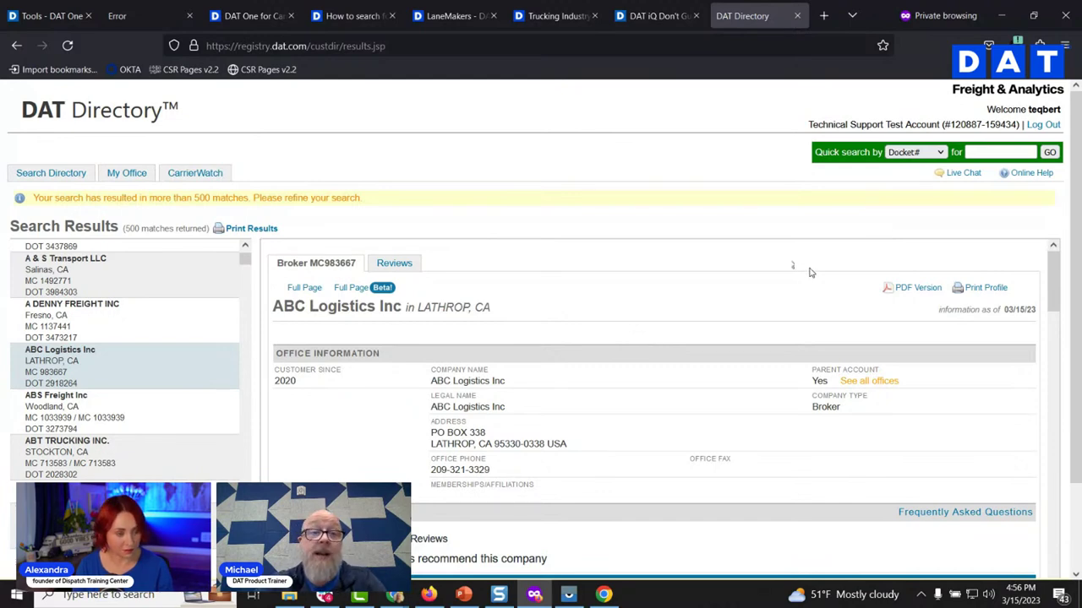
scroll(814, 290, "down", 2)
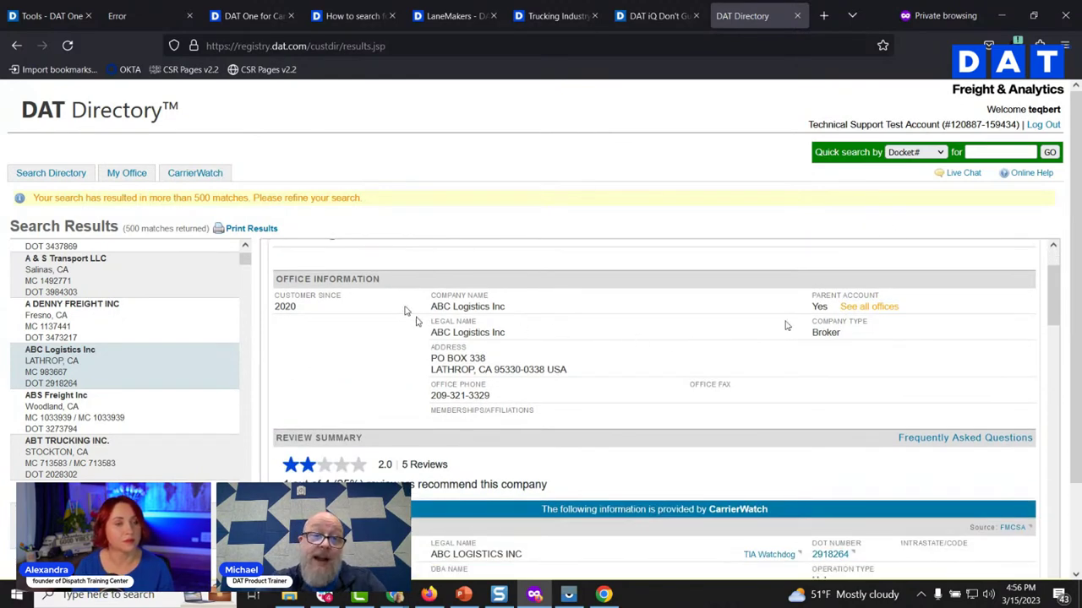
left_click_drag(426, 297, 296, 308)
left_click(295, 308)
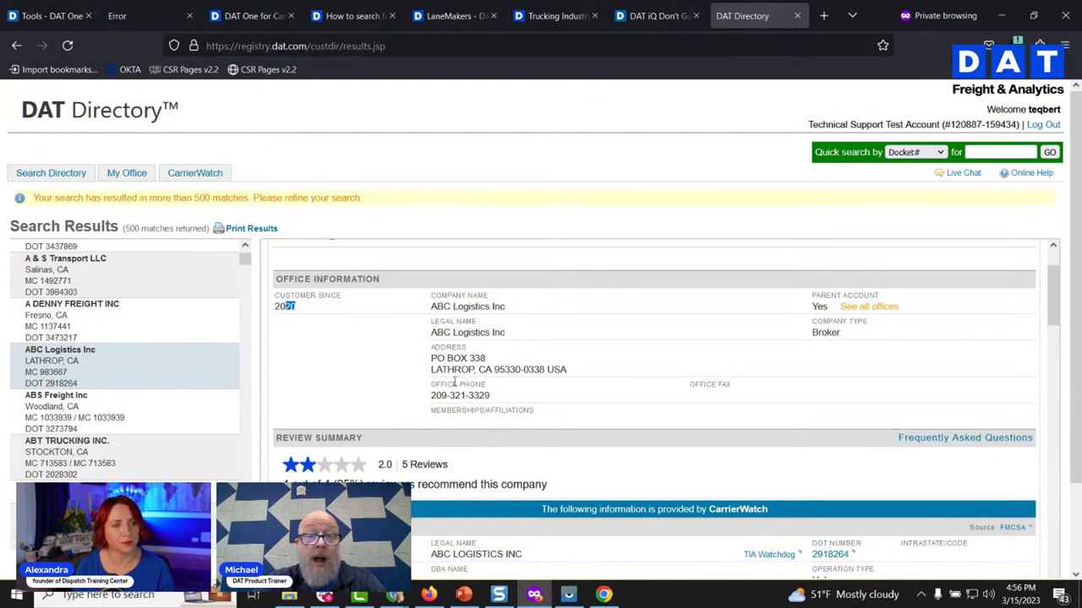
Examine the broker's review summary and its CarrierWatch general information, including docket, operating status and commodities
scroll(454, 385, "down", 1)
scroll(454, 386, "down", 1)
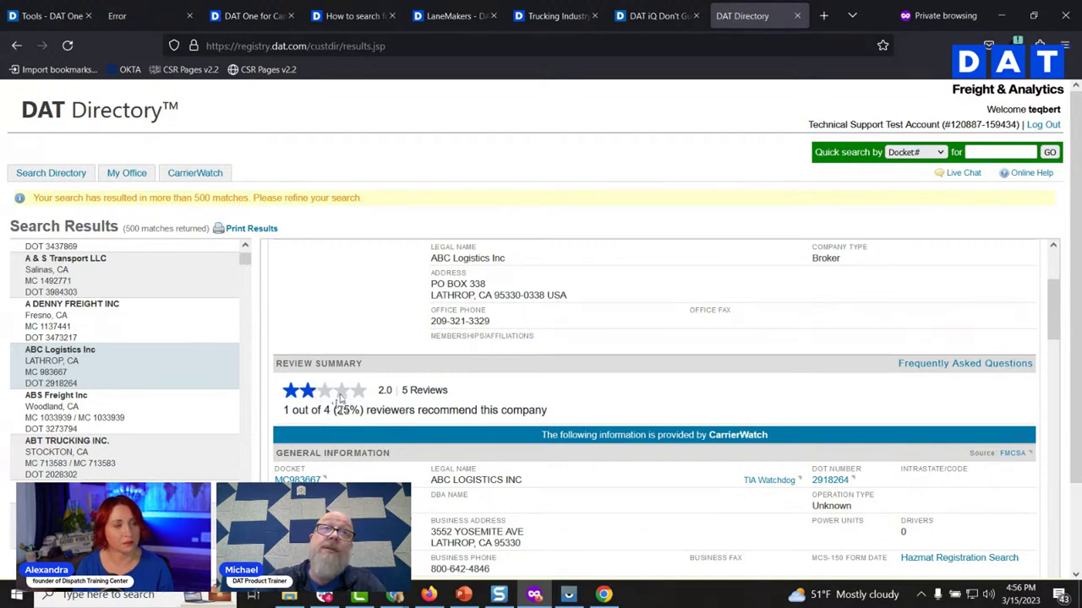
scroll(339, 397, "up", 3)
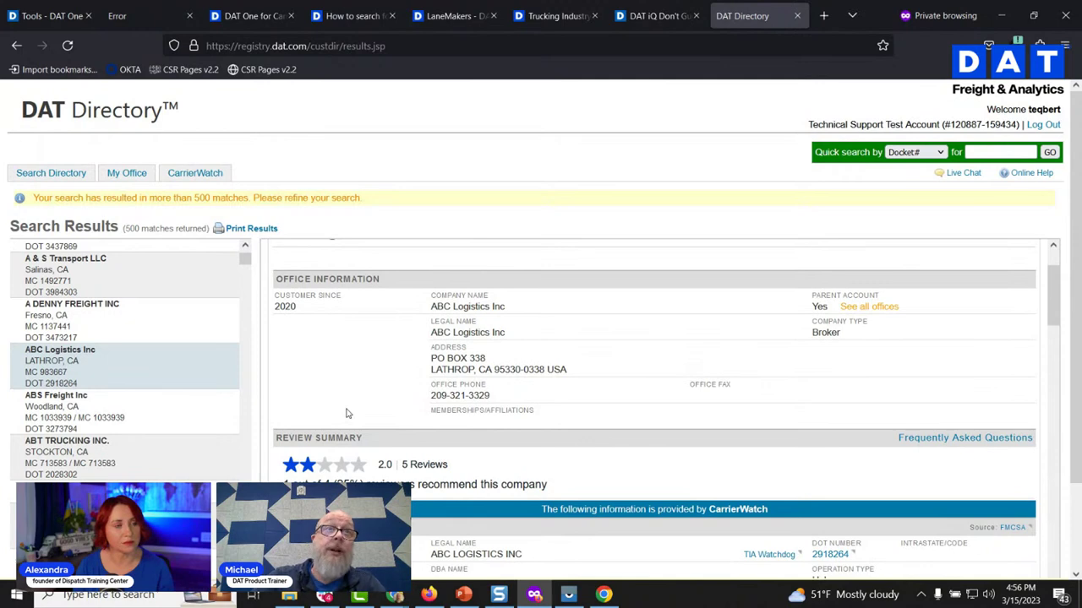
scroll(346, 413, "down", 5)
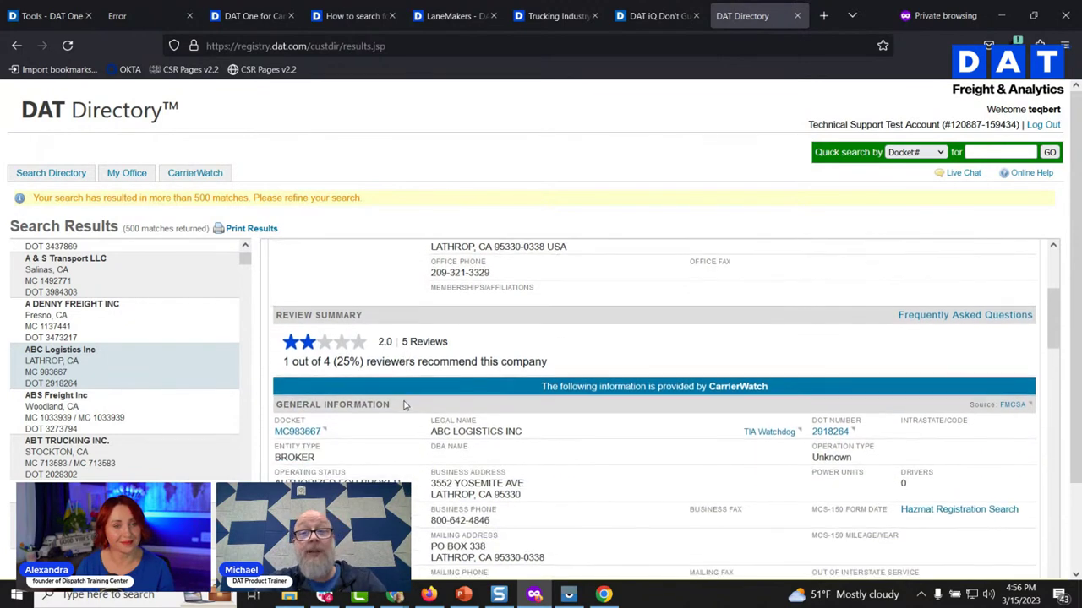
scroll(409, 402, "down", 3)
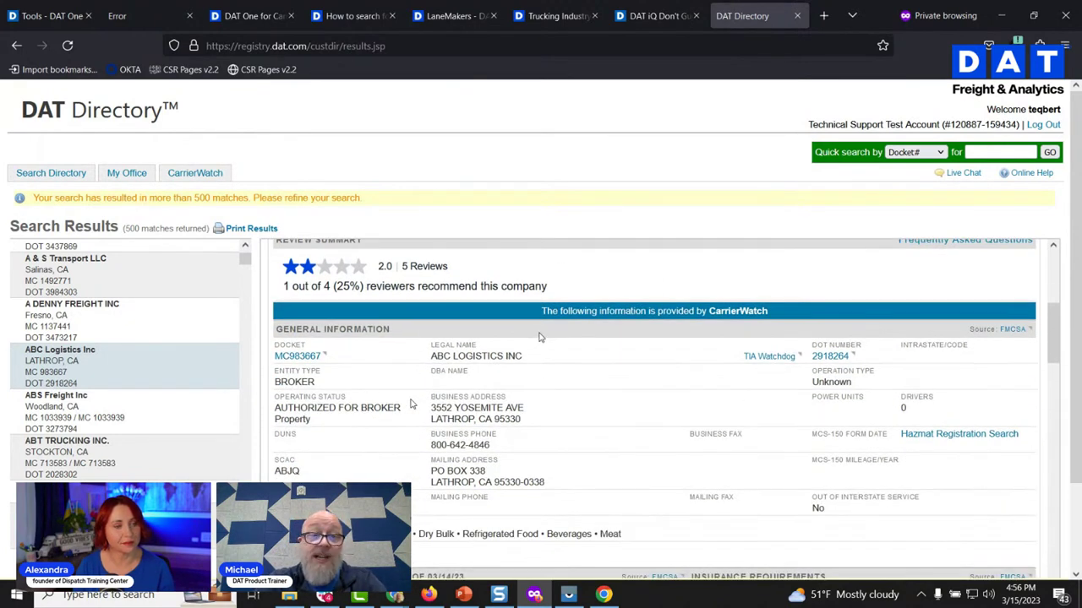
scroll(537, 342, "down", 1)
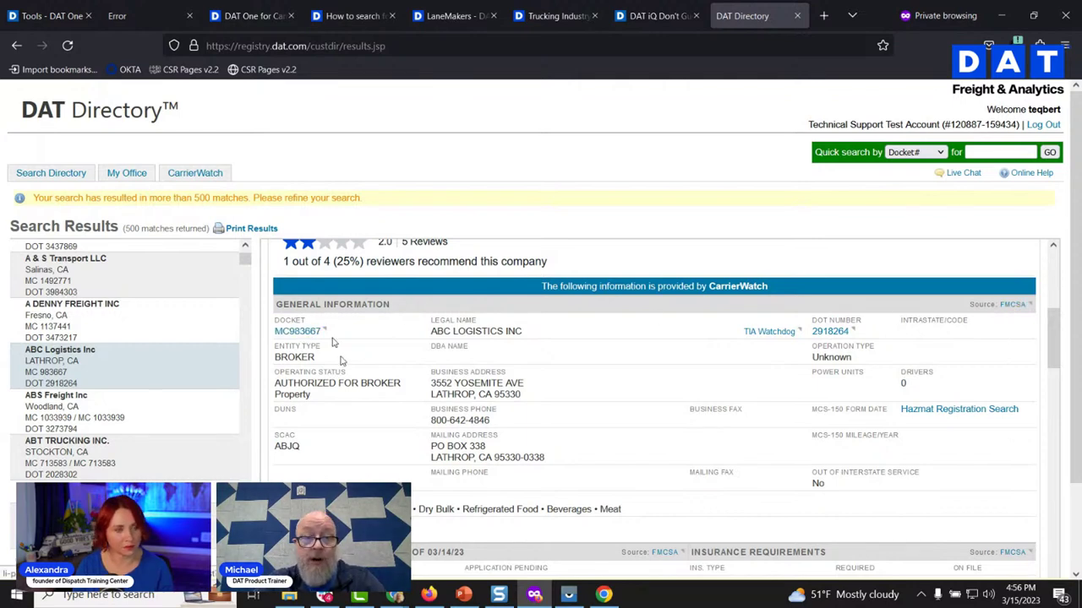
scroll(338, 355, "down", 1)
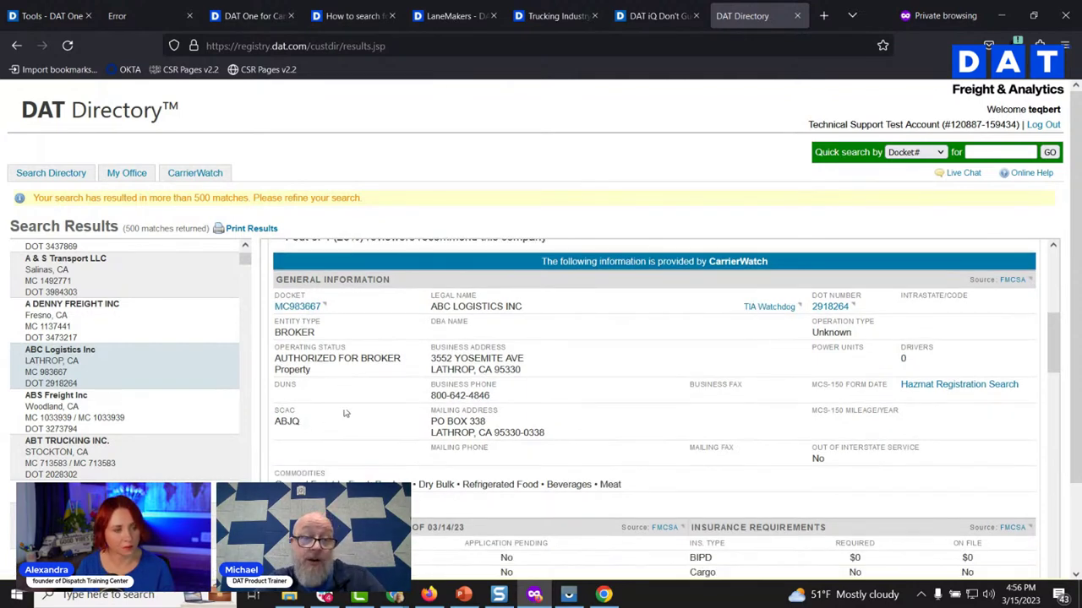
scroll(345, 414, "down", 1)
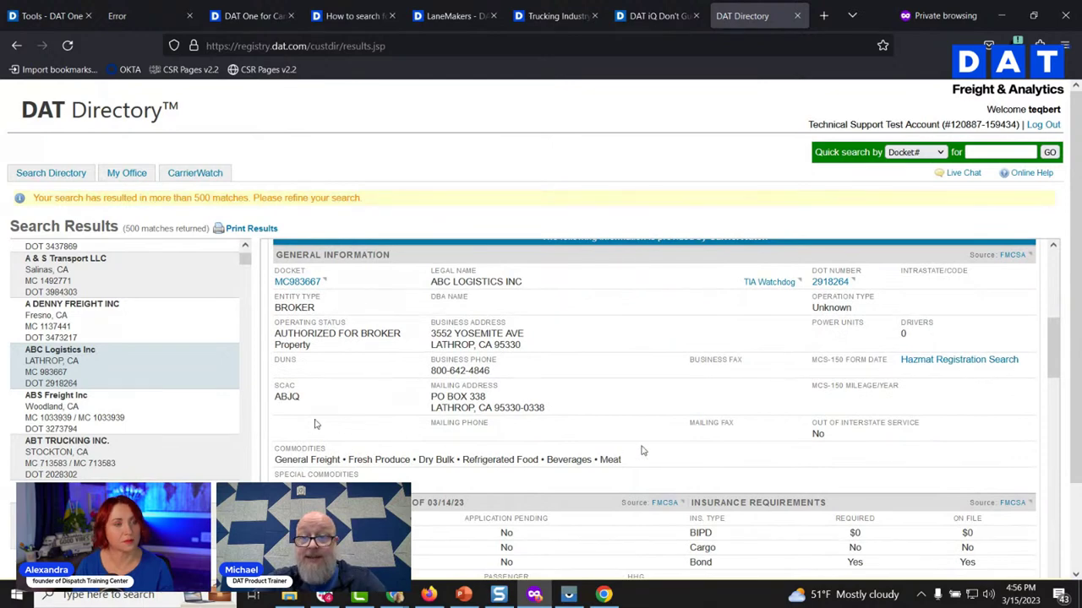
scroll(638, 452, "down", 1)
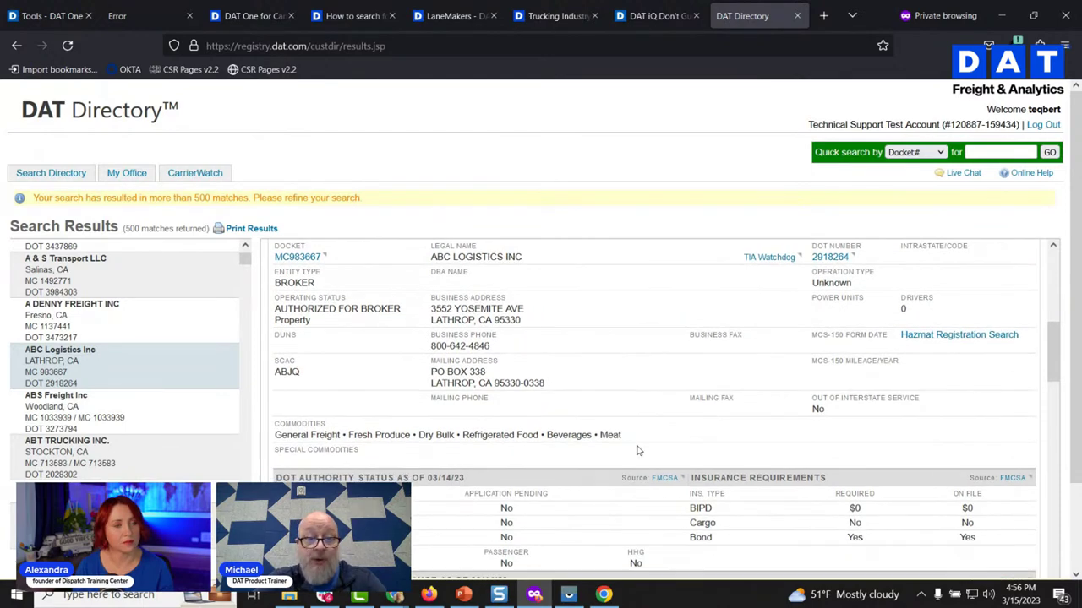
Examine the broker's DOT authority status, insurance requirements and active bond details, highlighting the Broker authority and the policy number
scroll(638, 452, "down", 1)
scroll(651, 391, "down", 1)
scroll(652, 392, "down", 1)
double_click(289, 463)
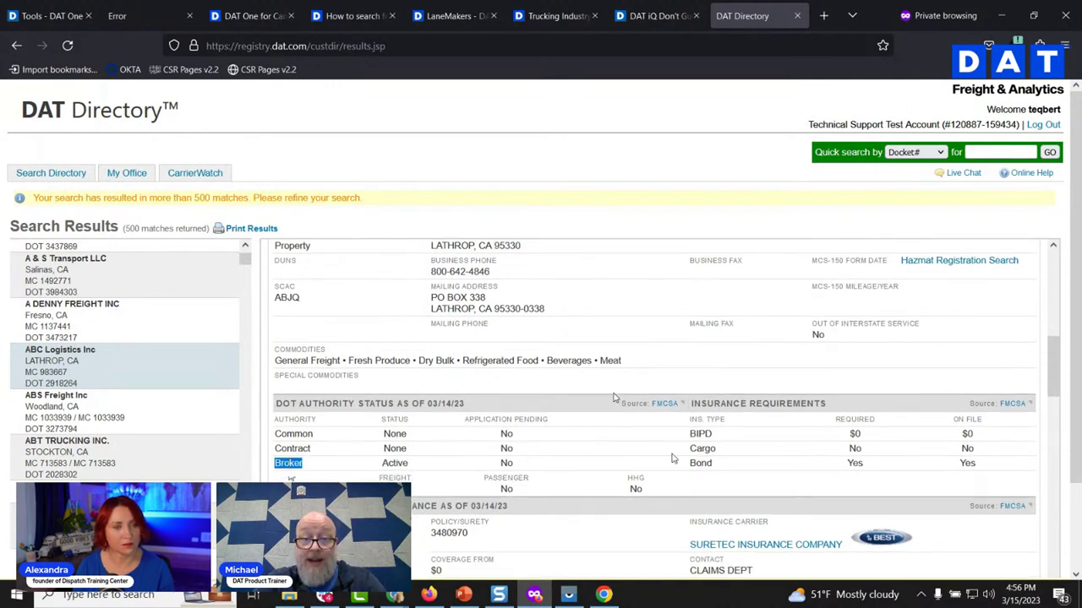
scroll(740, 442, "down", 2)
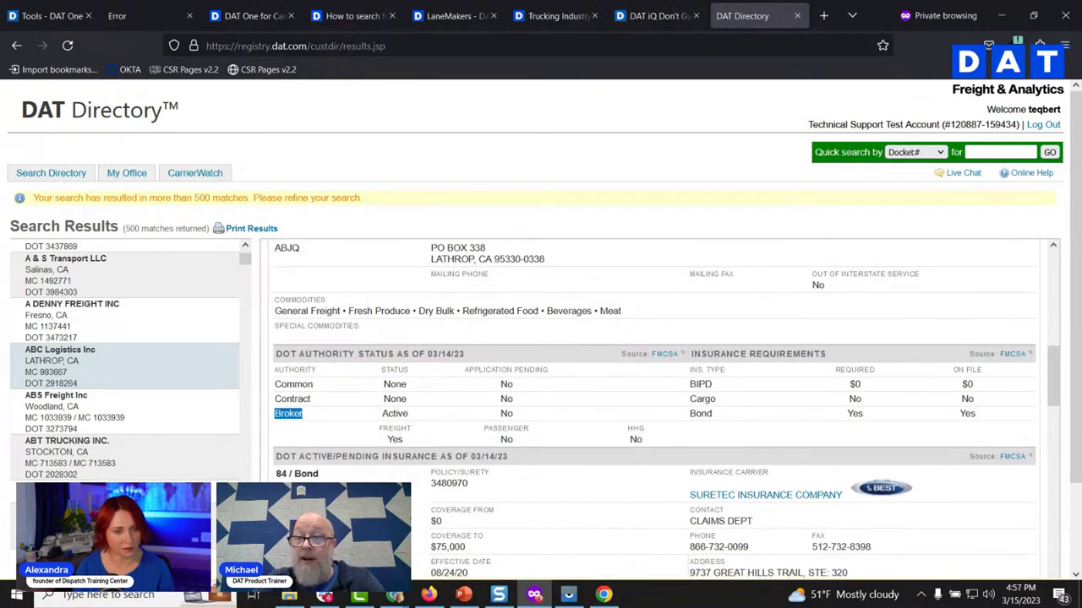
scroll(740, 441, "down", 2)
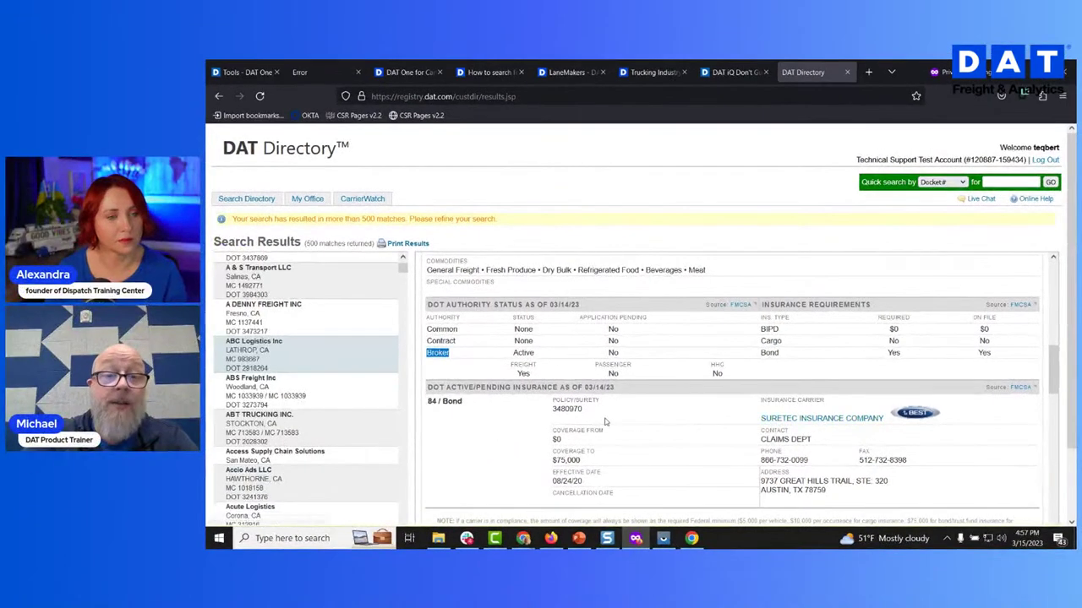
double_click(567, 409)
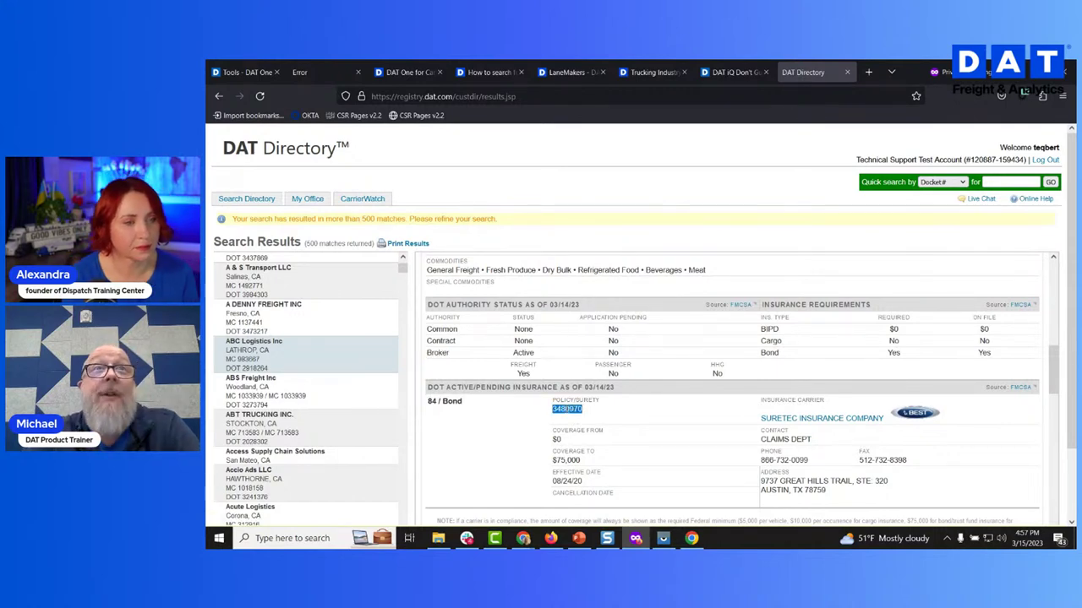
scroll(673, 359, "down", 3)
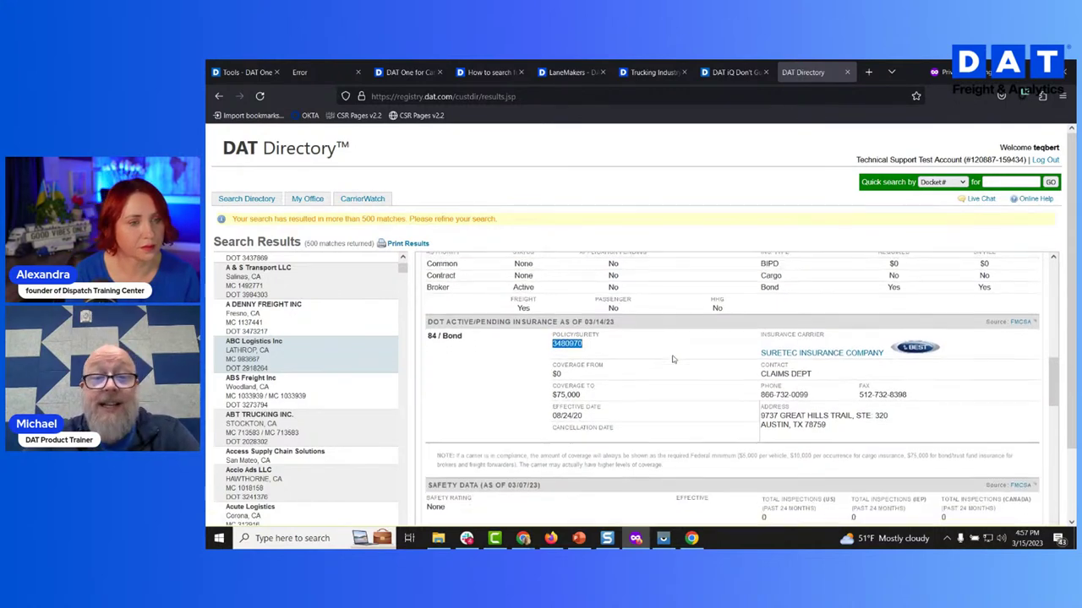
Review the broker's safety data and credit profile, examining the Credit Score & Days To Pay history table and chart
scroll(673, 359, "down", 1)
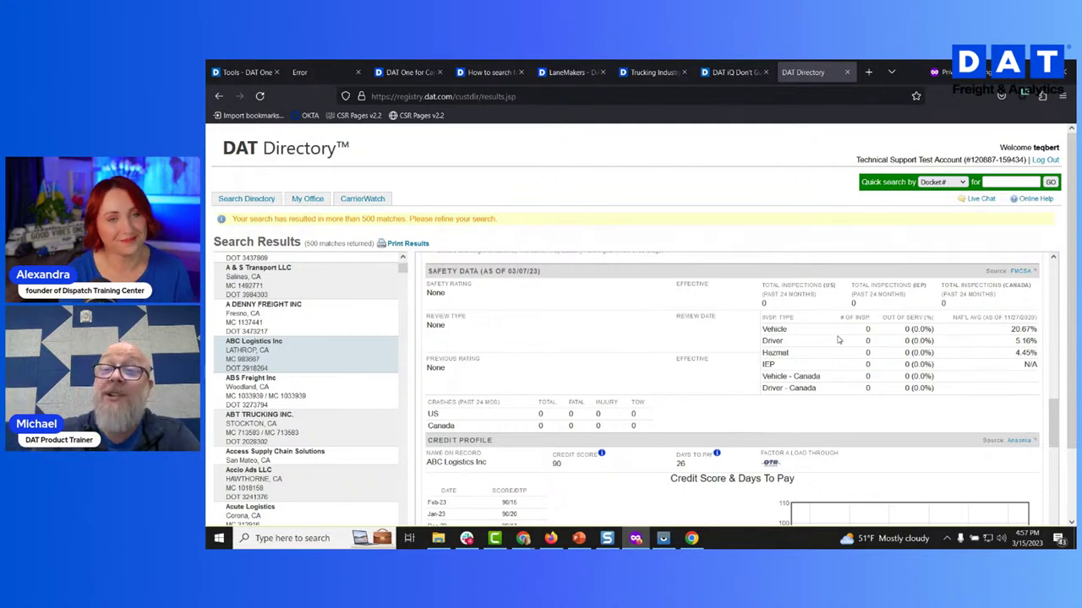
scroll(872, 357, "down", 4)
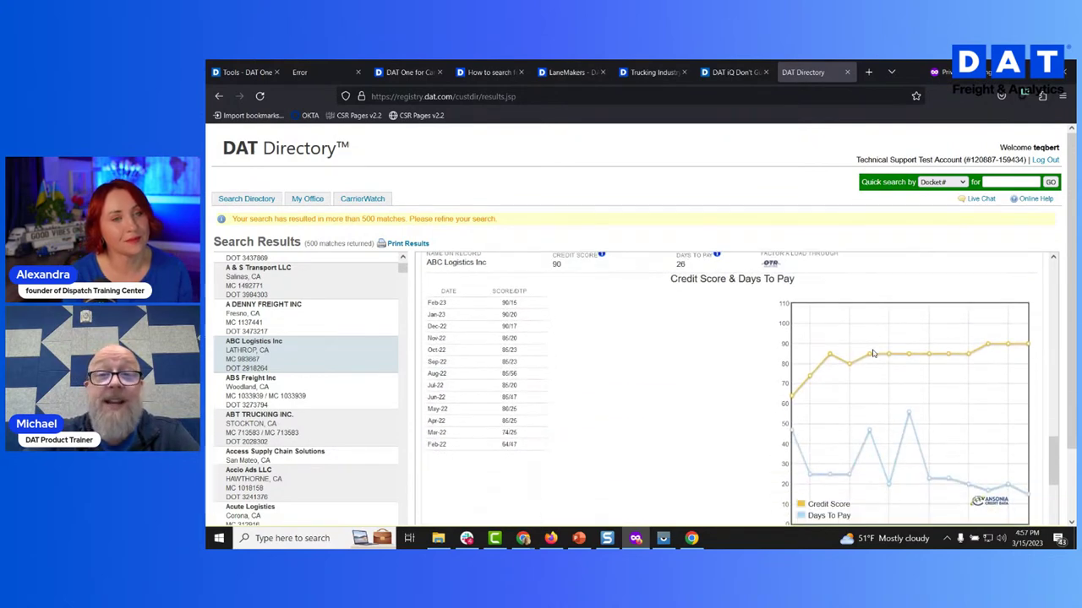
scroll(873, 353, "up", 1)
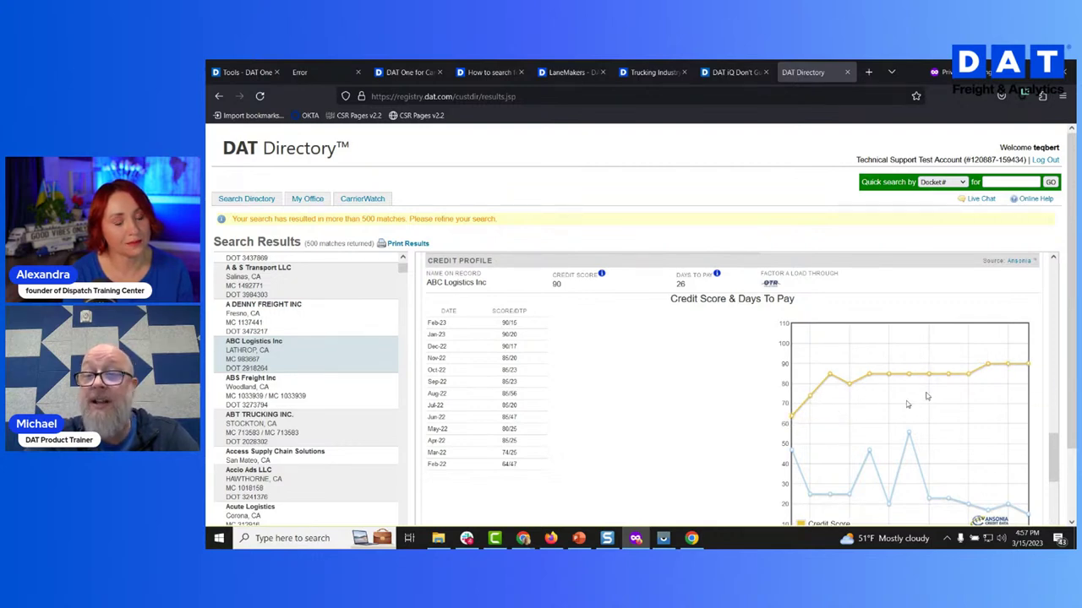
scroll(928, 383, "down", 1)
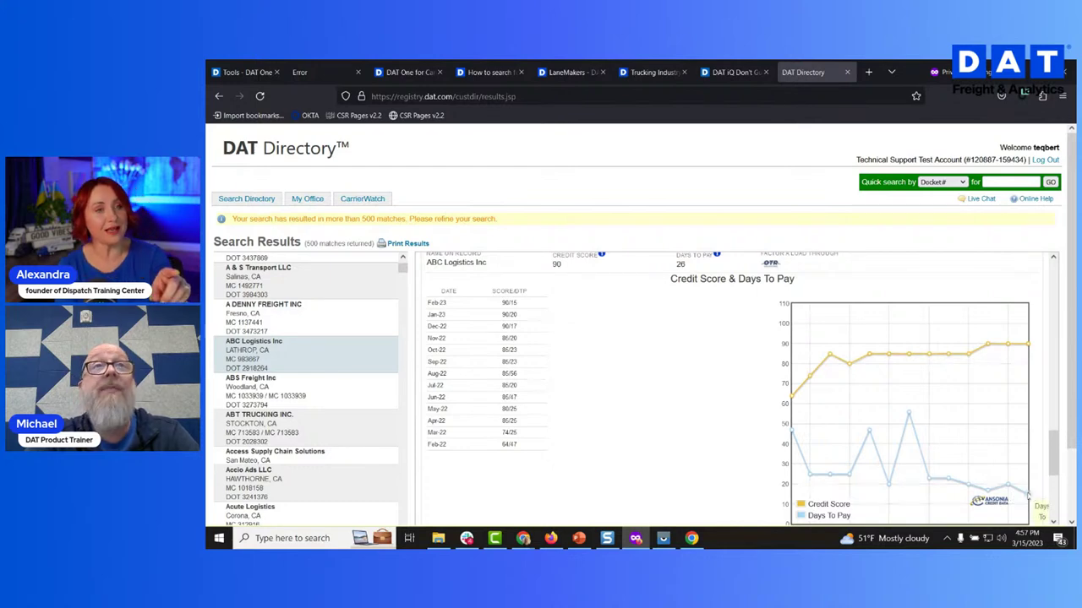
scroll(1029, 496, "down", 1)
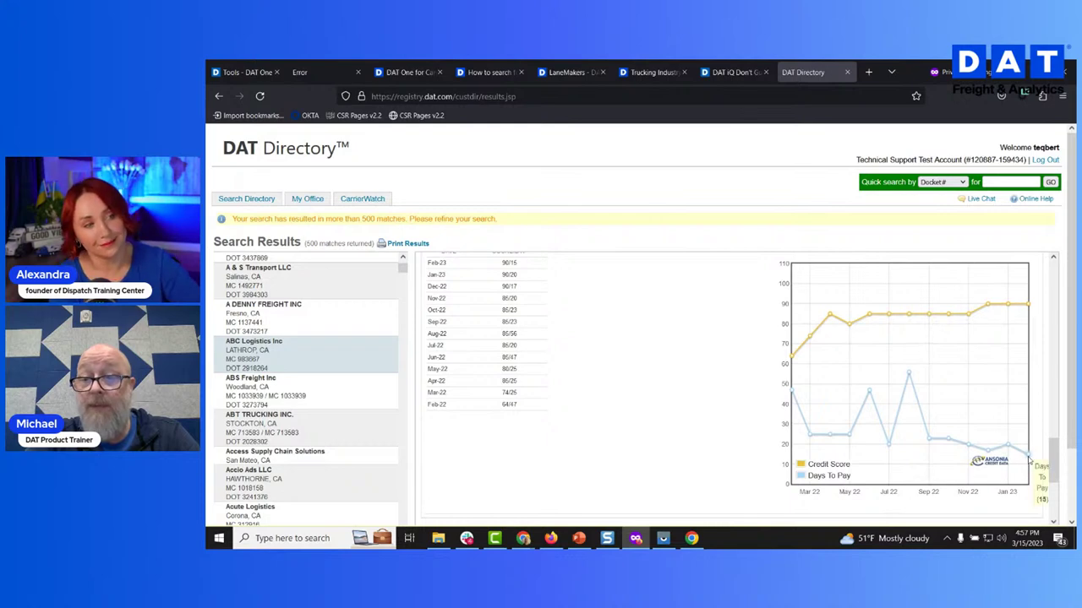
mouse_move(1028, 305)
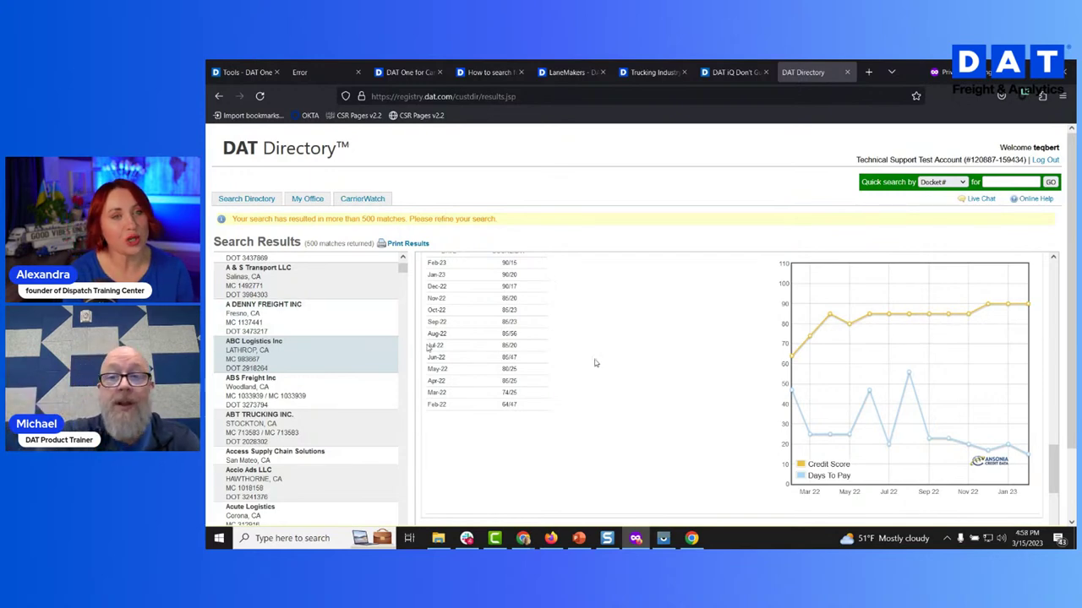
scroll(676, 363, "down", 2)
scroll(676, 364, "up", 2)
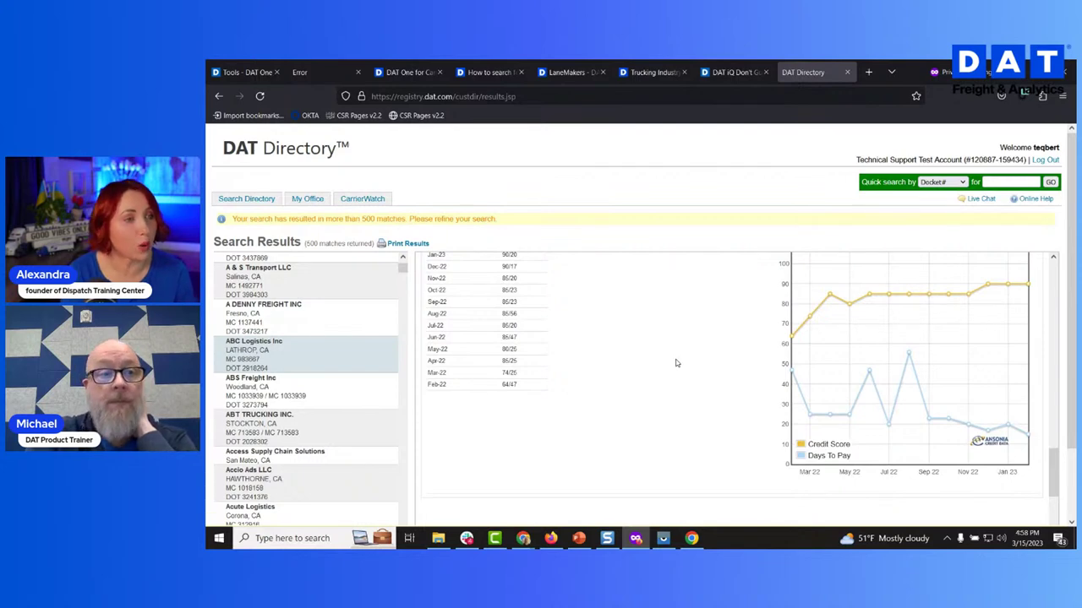
scroll(676, 363, "up", 1)
scroll(676, 364, "up", 1)
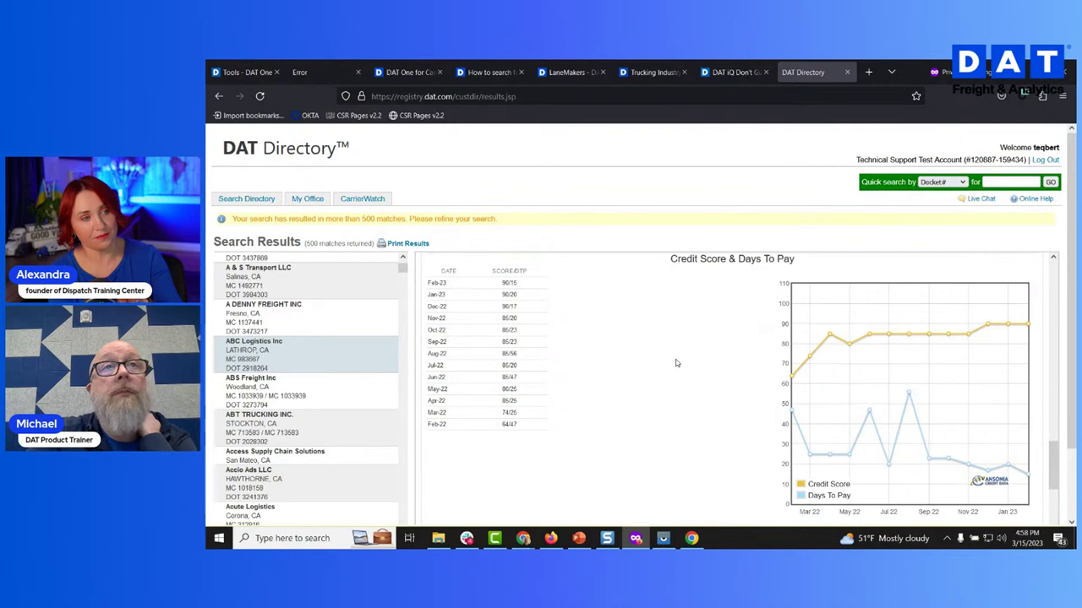
Return to the directory search and open the Research new business partners form, checking its Sort By options
scroll(676, 364, "up", 1)
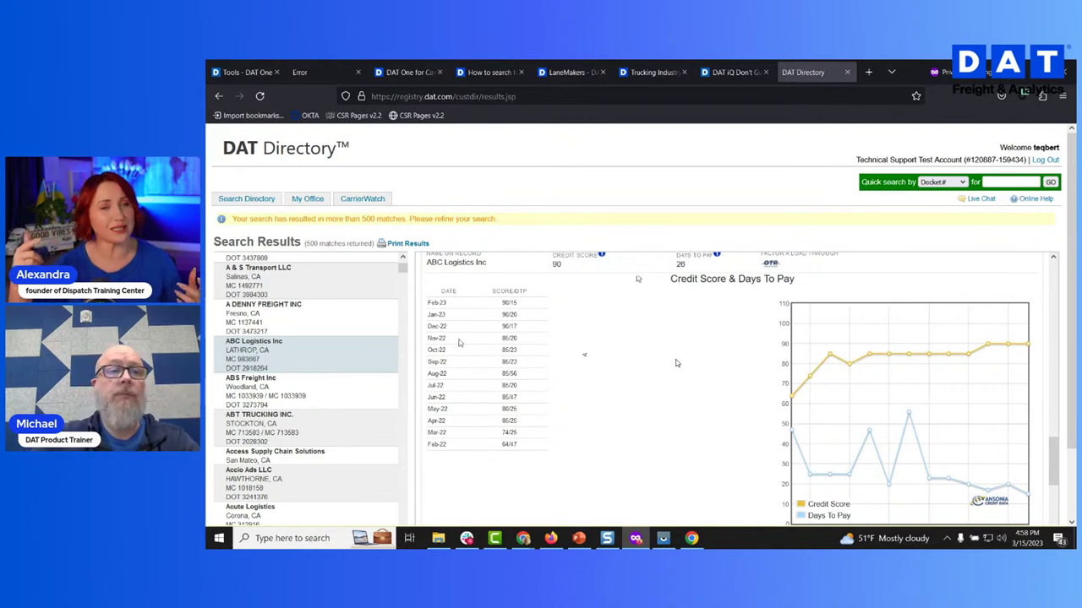
left_click(249, 199)
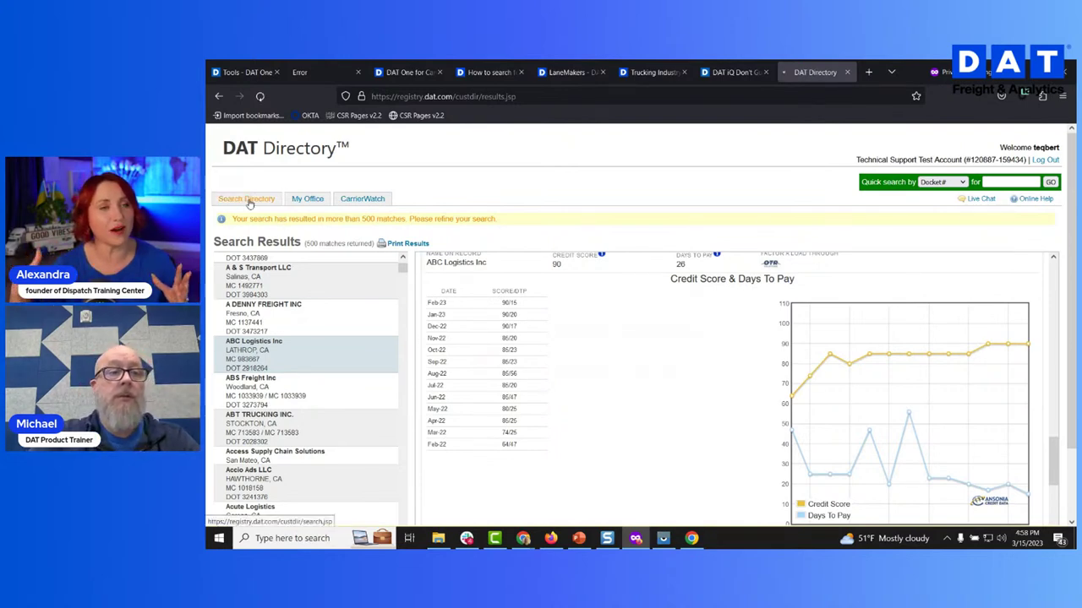
left_click(306, 312)
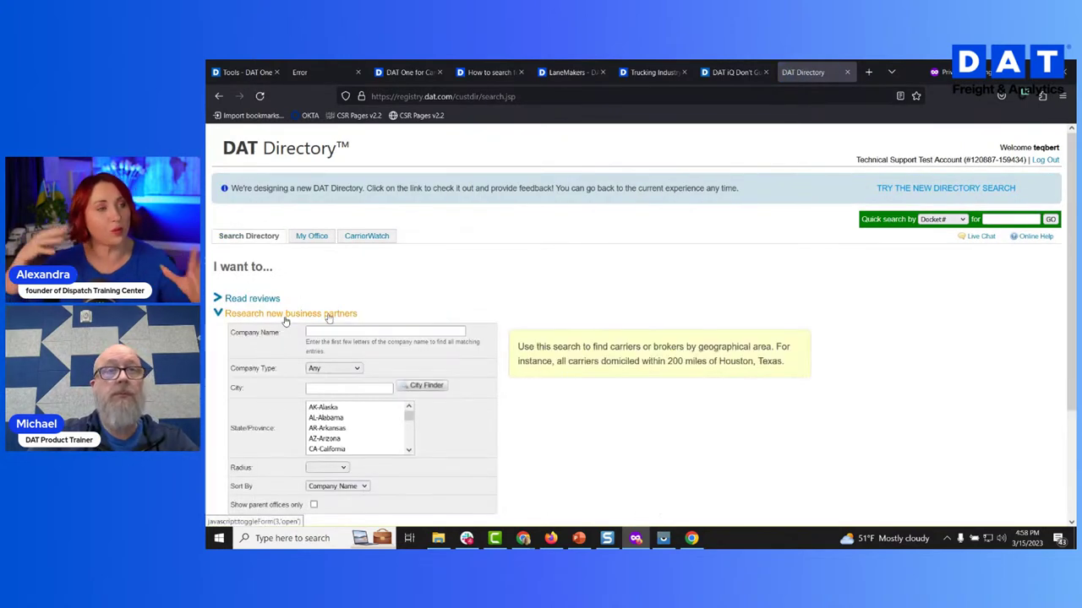
scroll(389, 307, "down", 1)
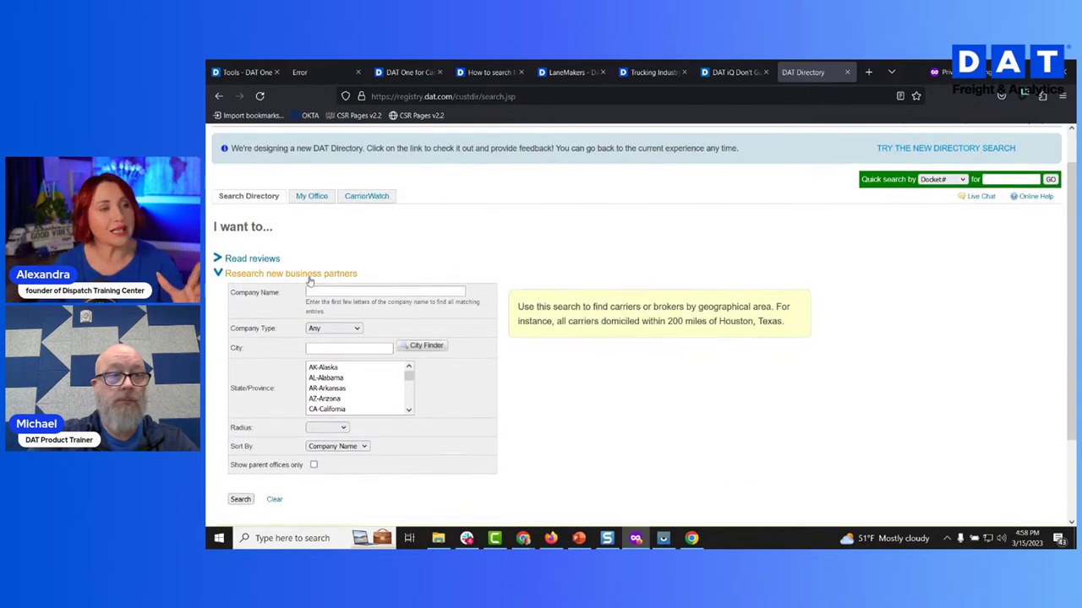
scroll(401, 280, "up", 1)
scroll(436, 280, "up", 1)
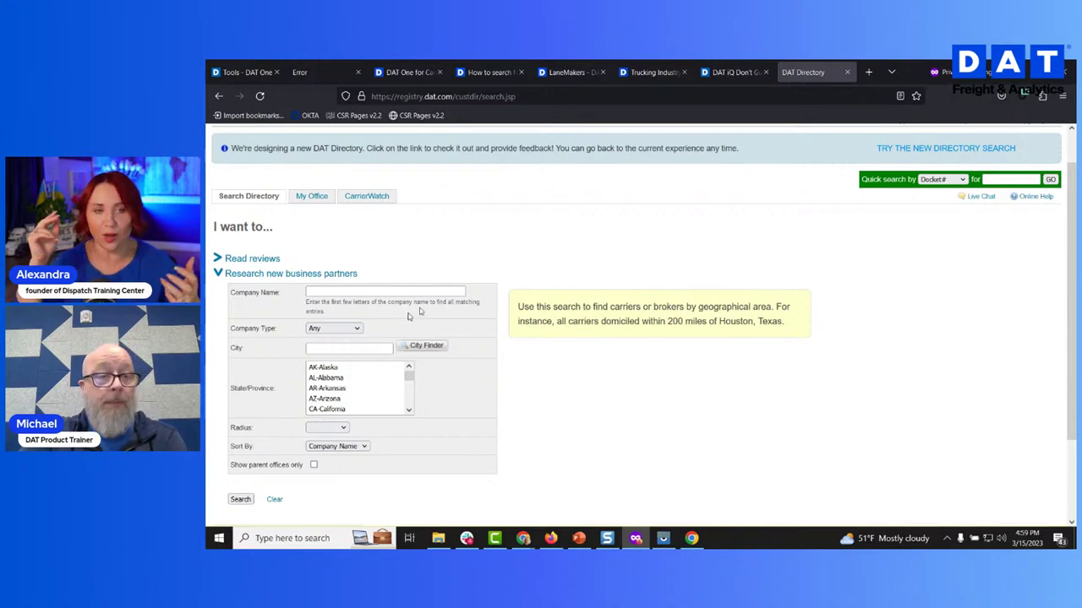
left_click(363, 447)
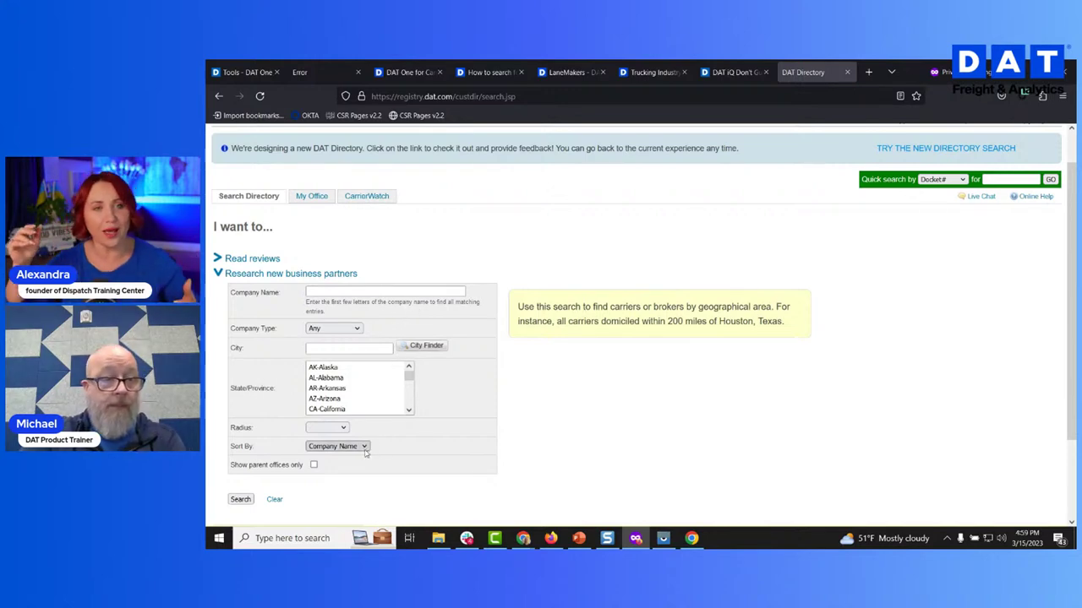
left_click(365, 454)
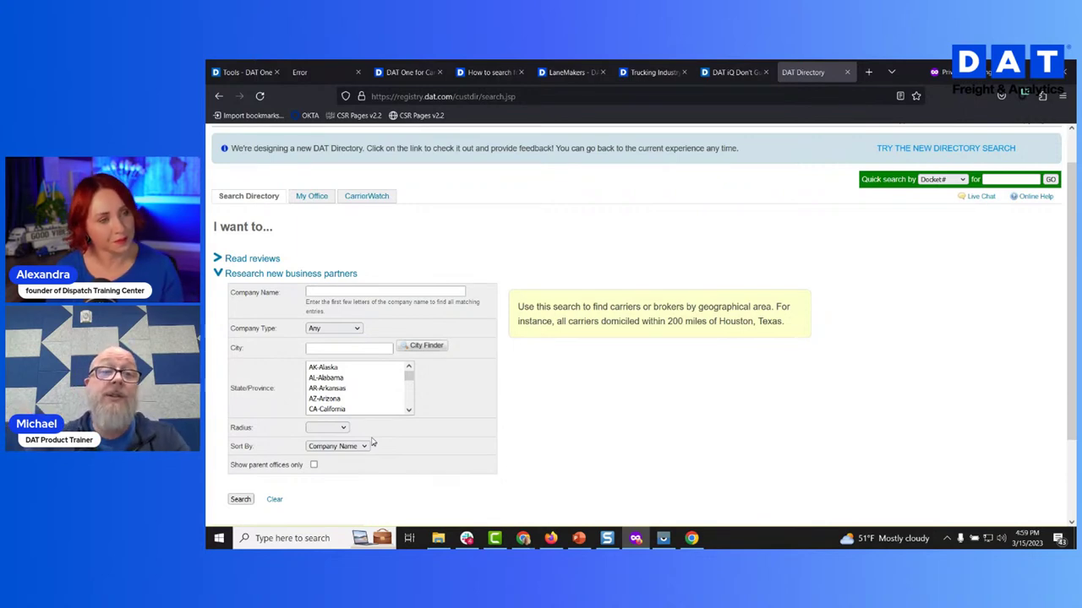
Set the company type to Carrier and enter chicago as the city in the business partner search
left_click(333, 330)
left_click(341, 381)
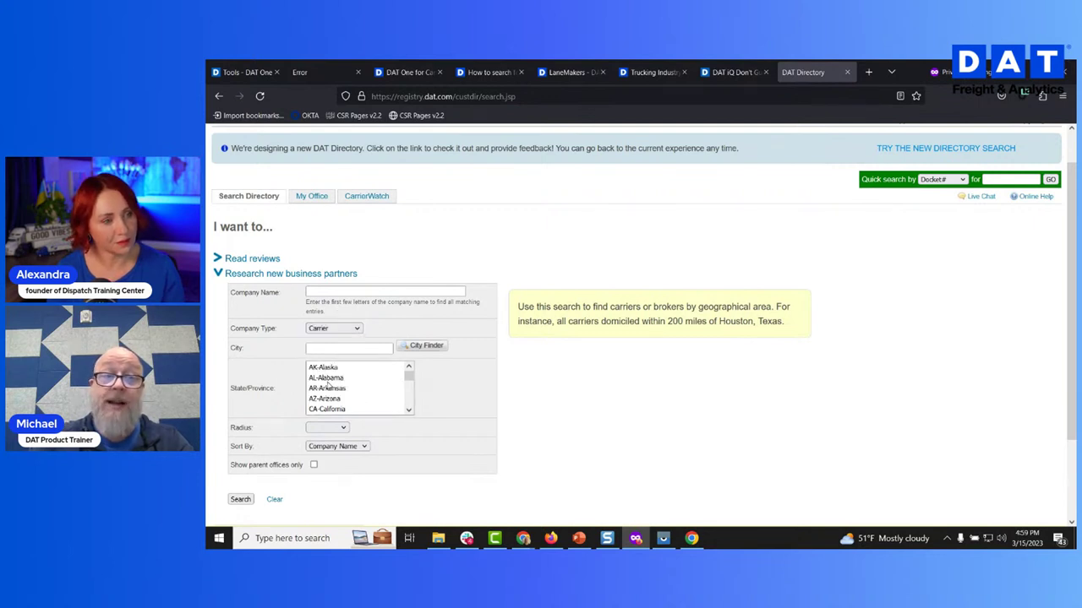
scroll(343, 380, "down", 2)
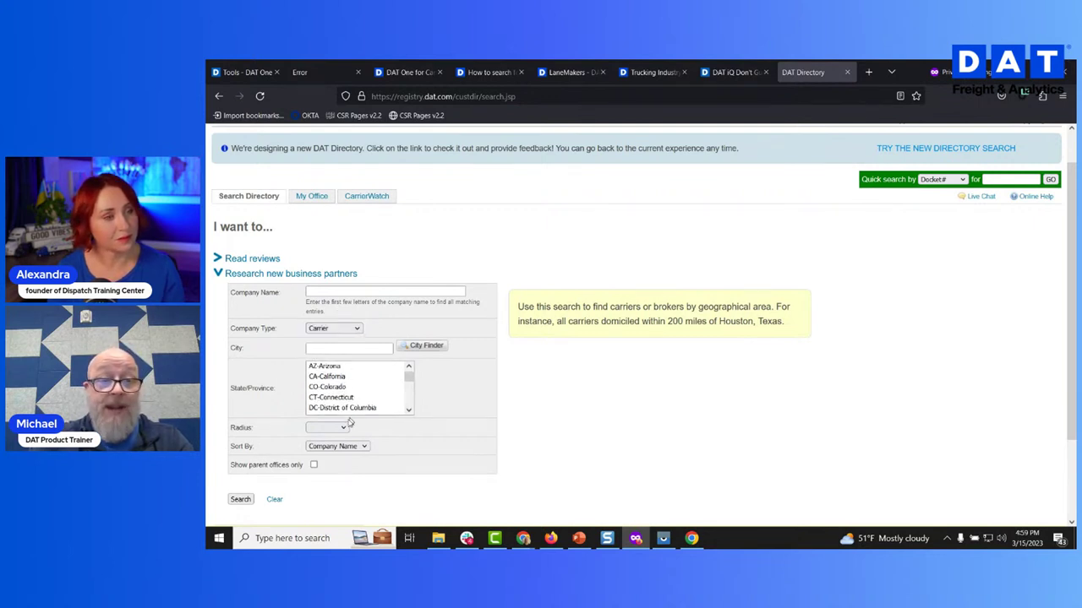
scroll(348, 396, "down", 1)
left_click(366, 347)
type("chicago")
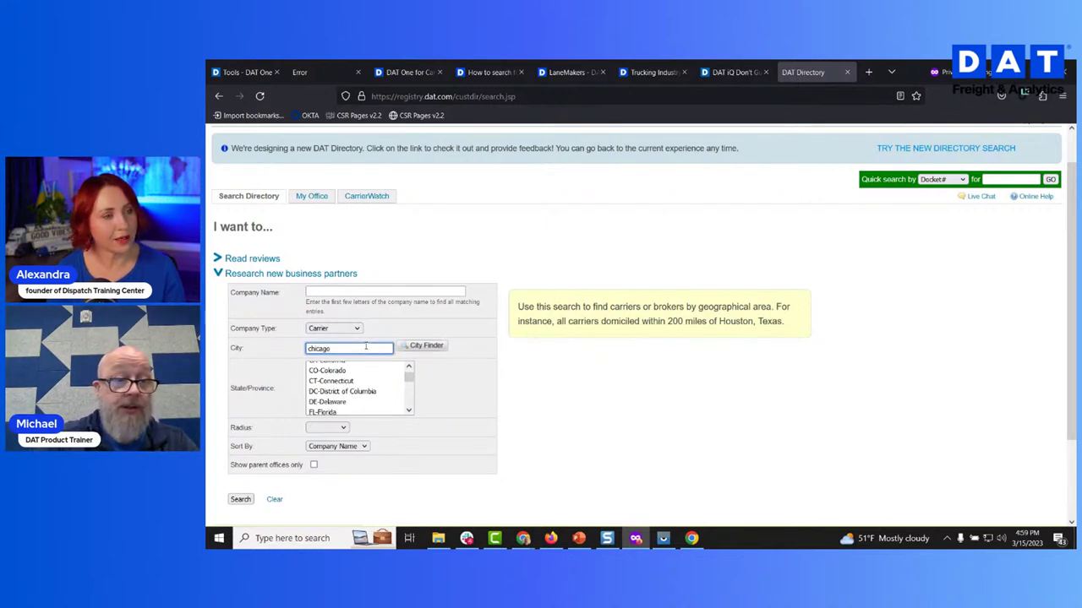
Look up chicago in IL-Illinois with the City Finder and use Chicago, IL as the search city
left_click(439, 346)
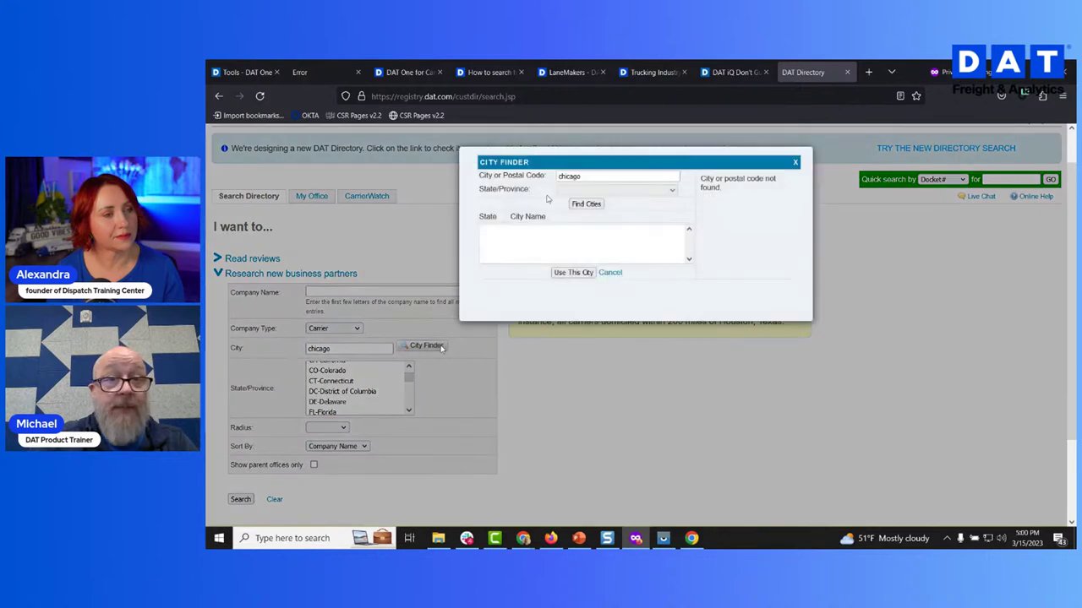
left_click(585, 204)
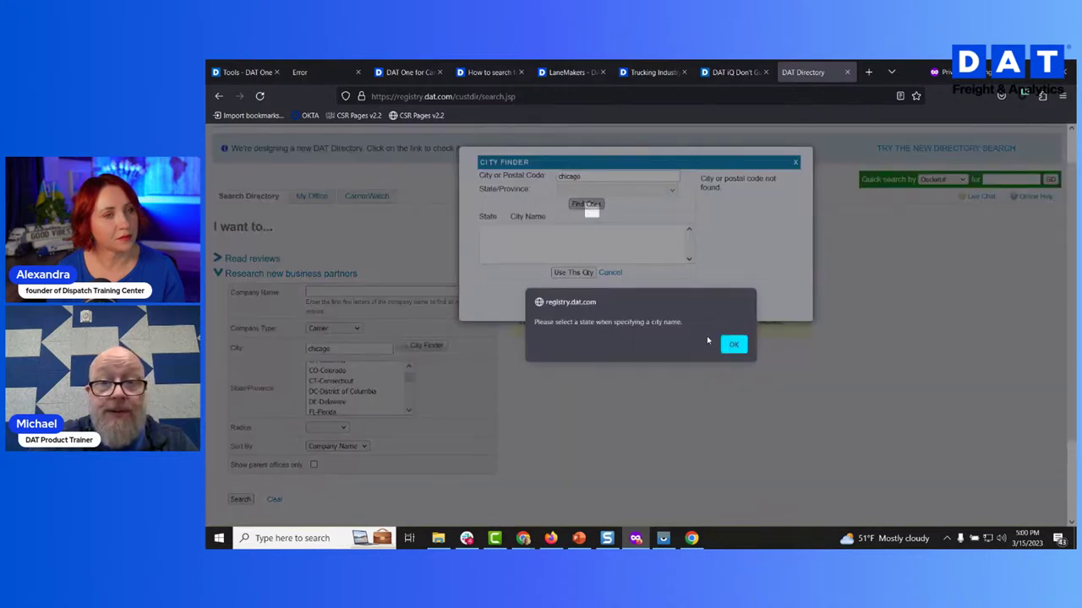
left_click(733, 344)
left_click(609, 190)
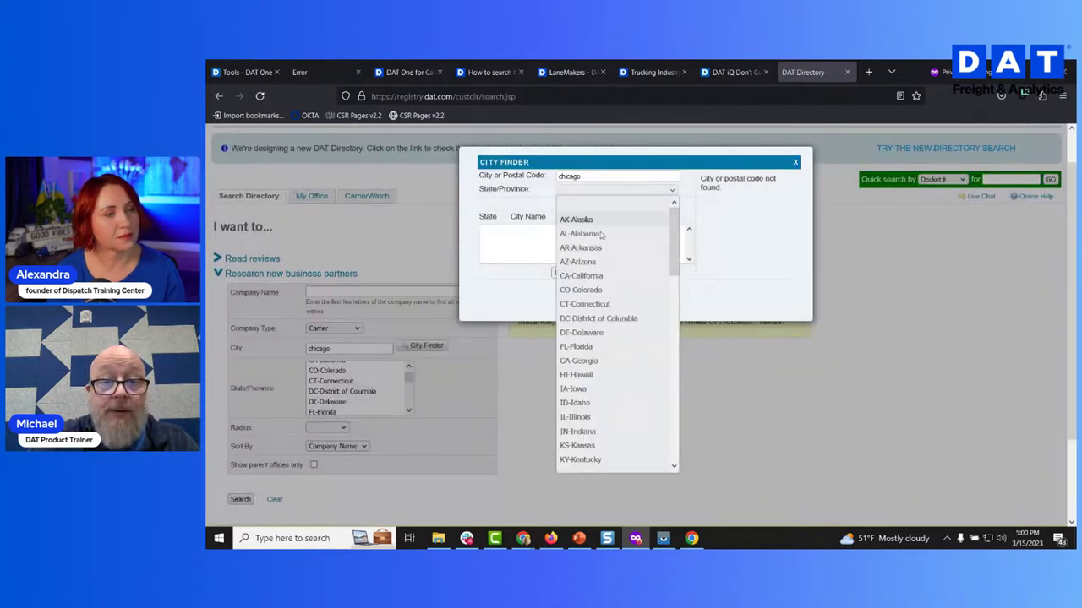
left_click(592, 417)
left_click(597, 205)
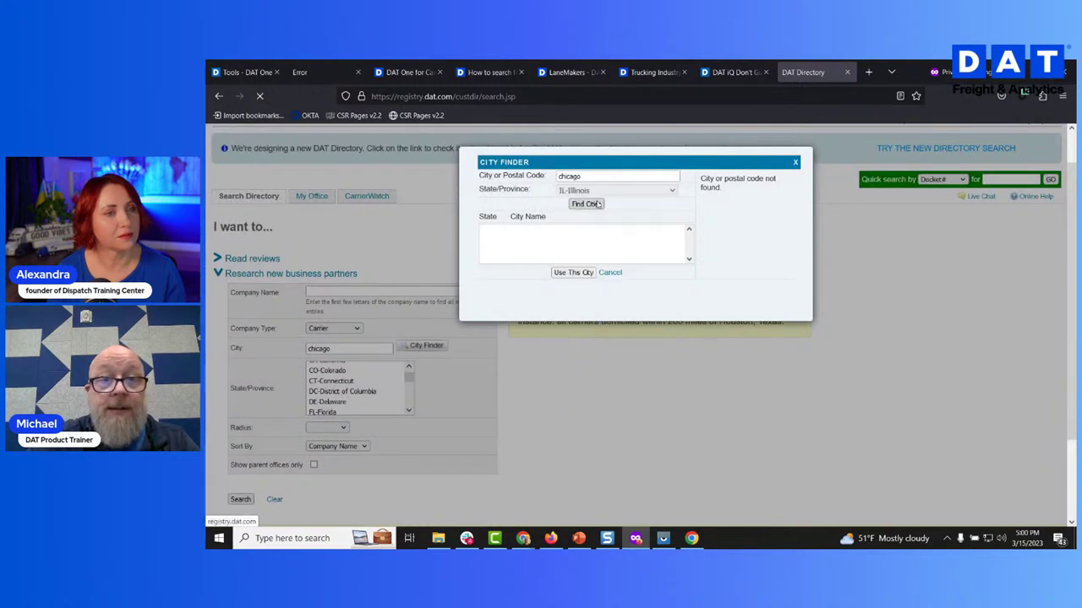
left_click(507, 229)
left_click(573, 286)
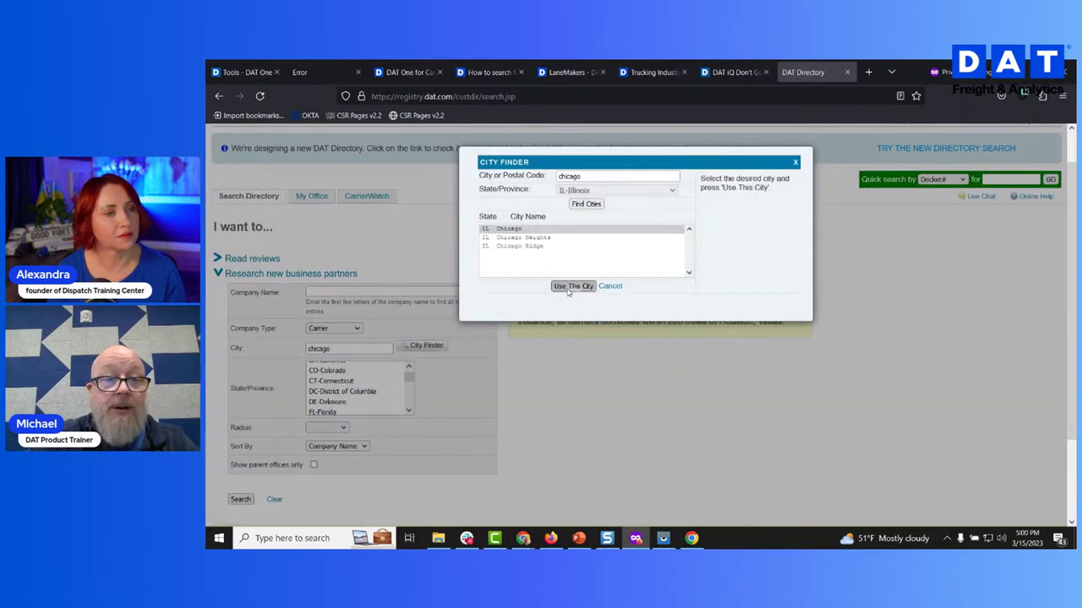
Set the search radius to 50 Miles and run the carrier search
left_click(336, 442)
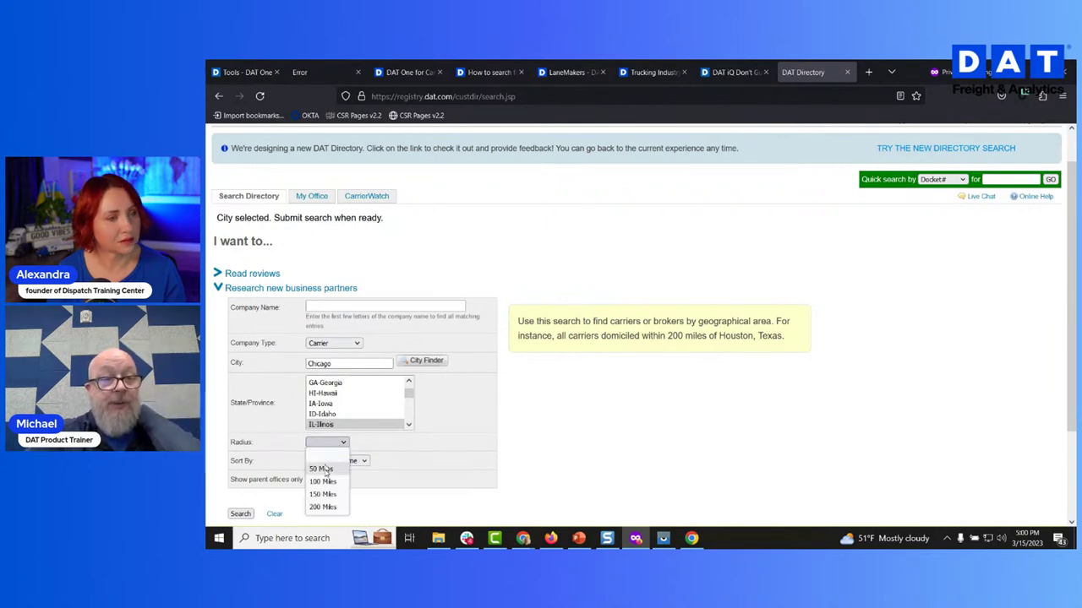
left_click(325, 470)
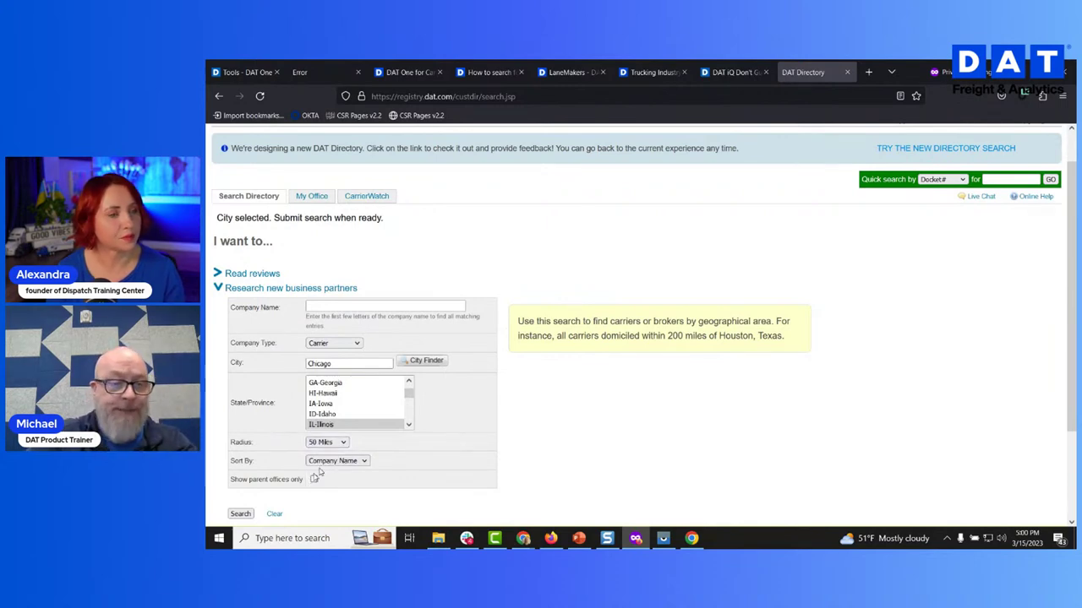
left_click(240, 513)
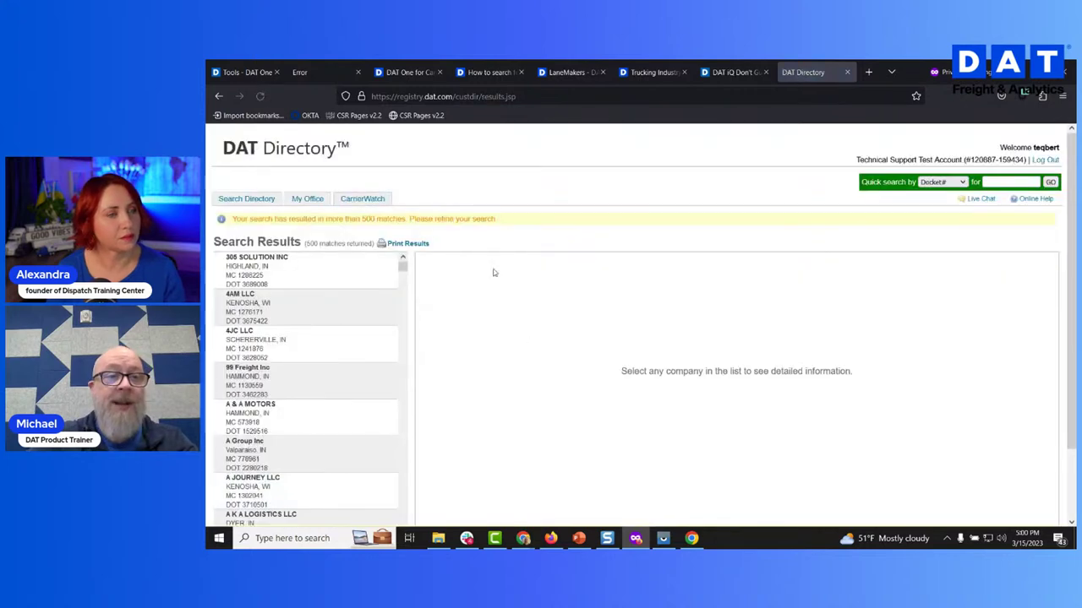
View 4AM LLC and 99 Freight Inc in the carrier results, examining the latter's office information, review summary and CarrierWatch general information
left_click(260, 312)
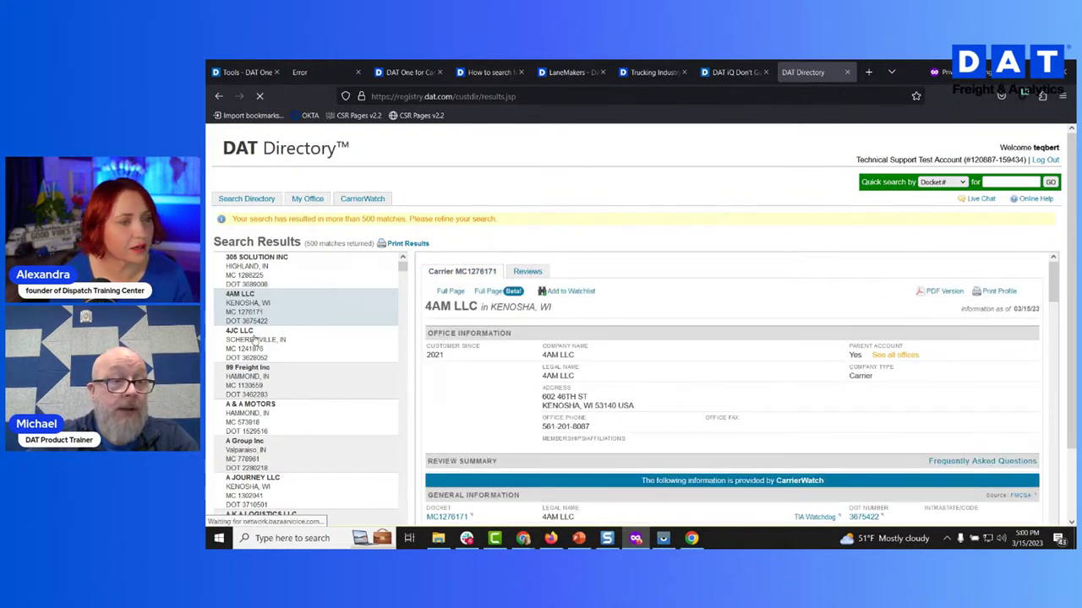
left_click(291, 380)
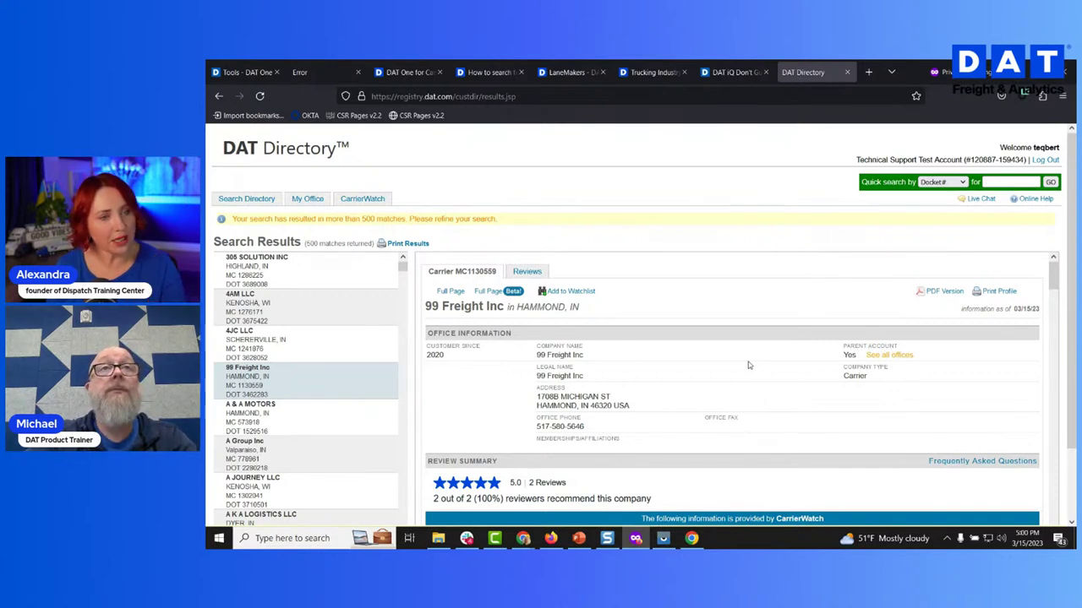
scroll(747, 365, "down", 1)
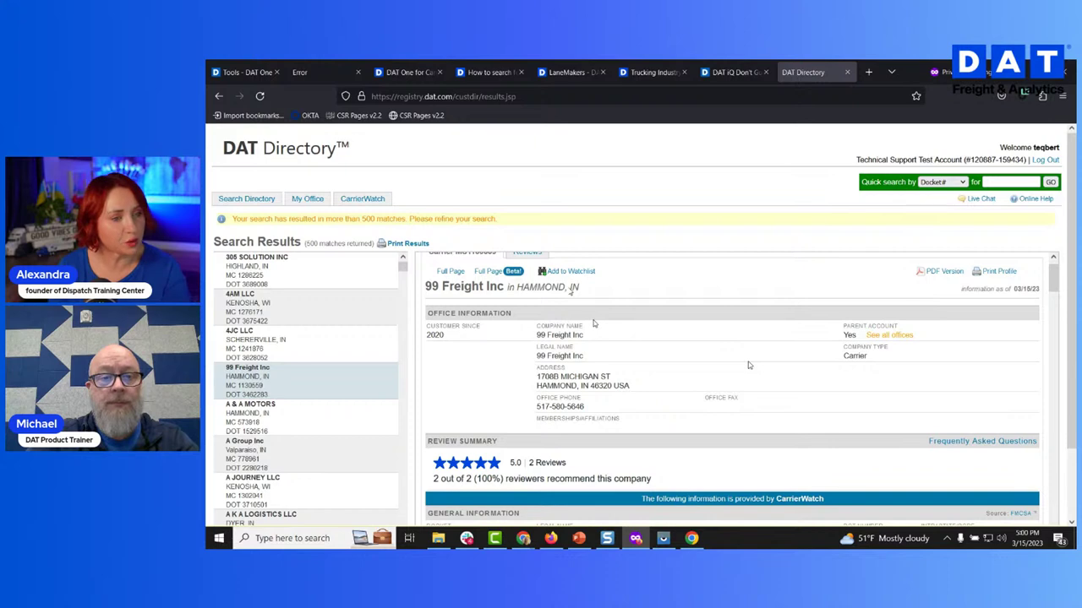
scroll(748, 365, "down", 1)
scroll(748, 363, "down", 5)
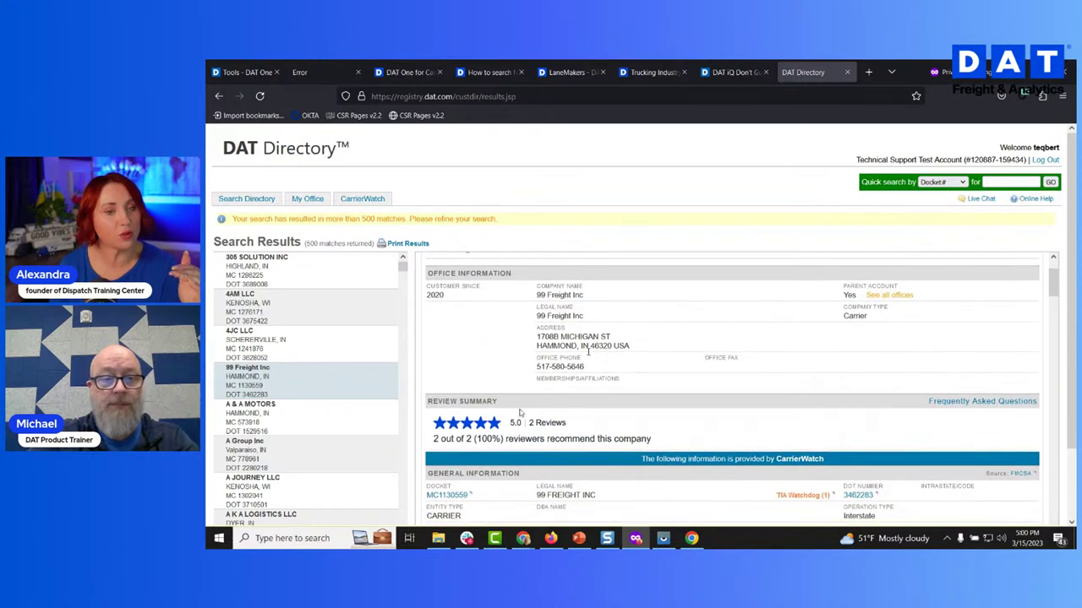
scroll(693, 367, "down", 2)
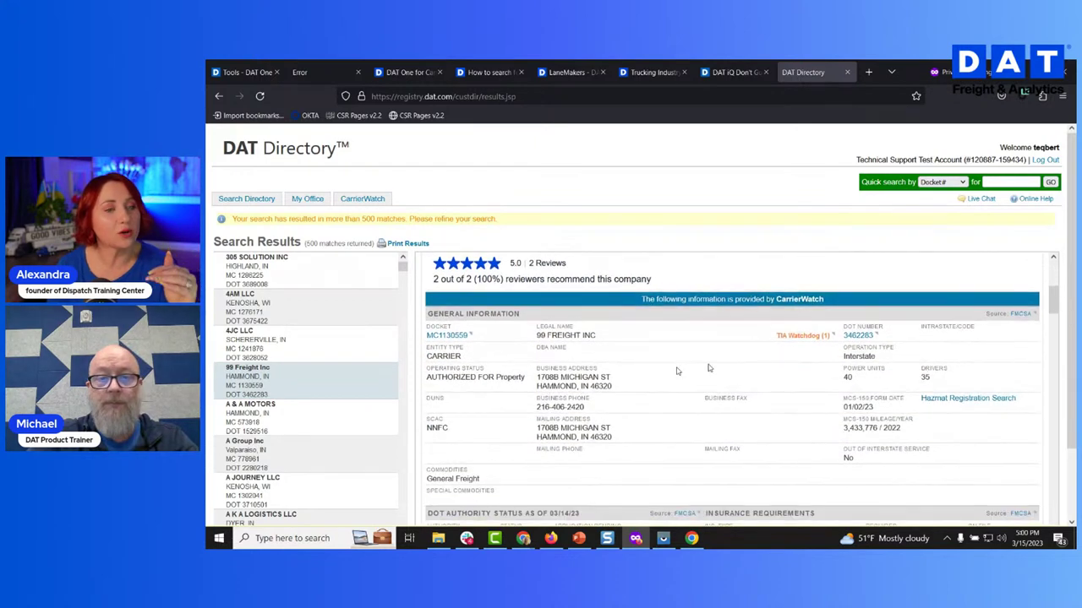
scroll(745, 366, "up", 1)
scroll(745, 366, "down", 1)
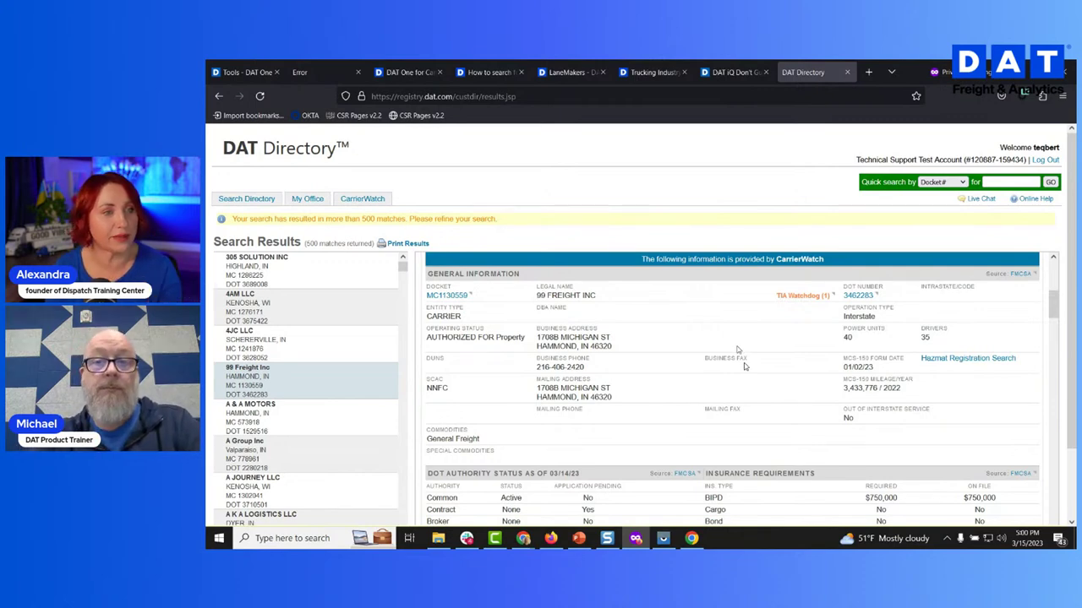
Examine 99 Freight Inc's DOT authority status, insurance requirements and active insurance details, including the insurance carrier
scroll(754, 353, "down", 1)
scroll(754, 353, "down", 2)
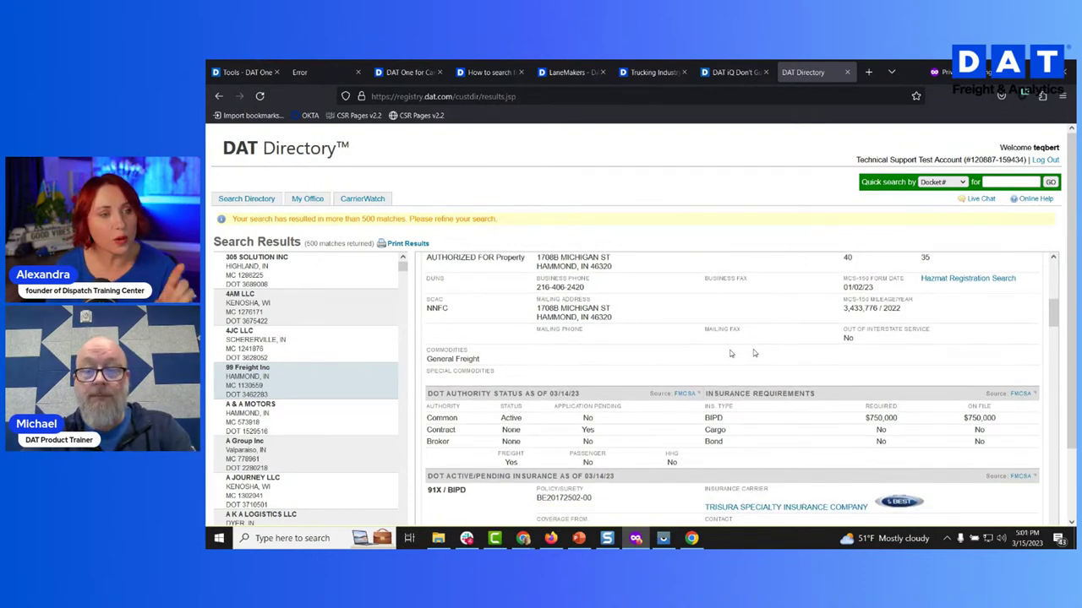
scroll(731, 354, "down", 1)
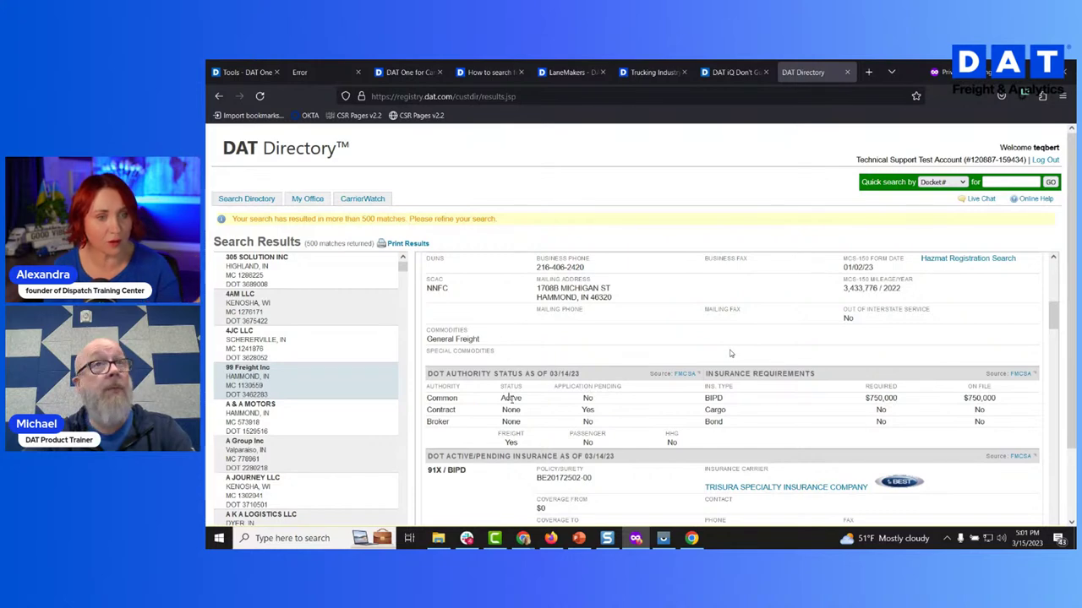
scroll(731, 353, "down", 1)
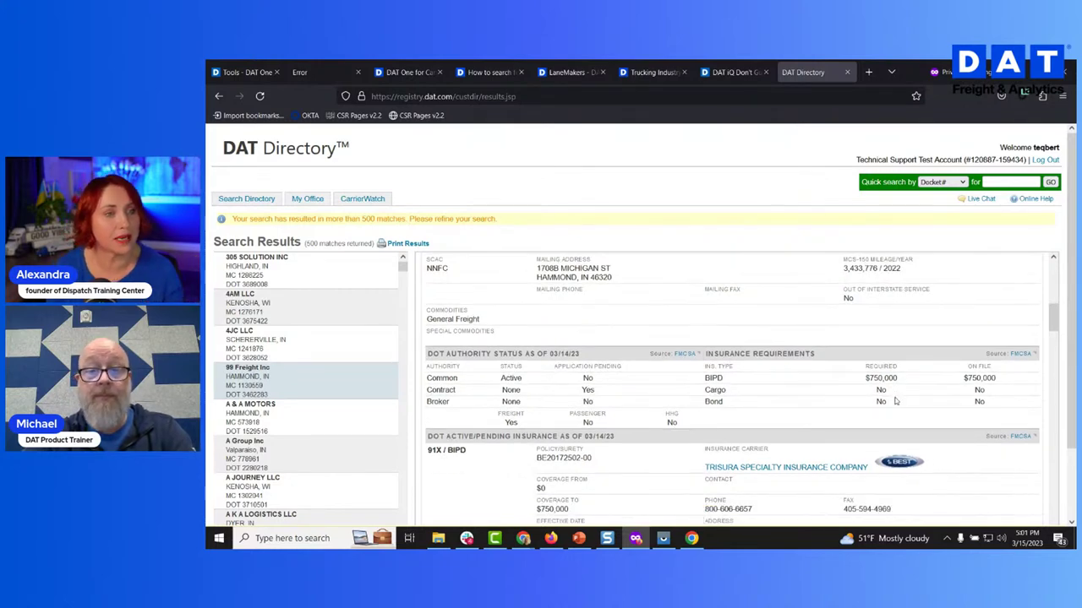
scroll(896, 401, "down", 4)
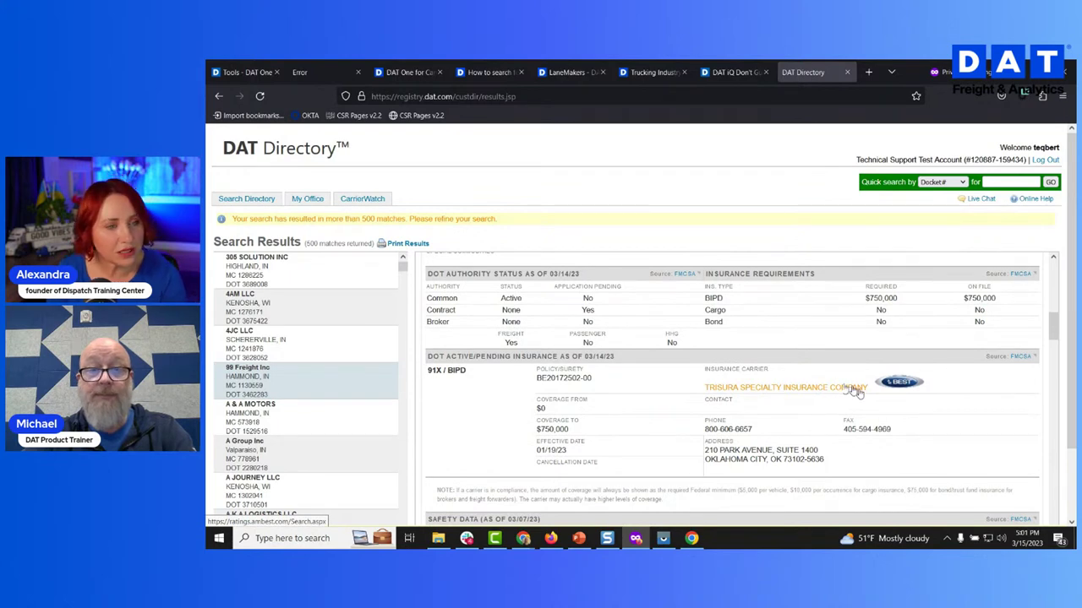
scroll(883, 382, "down", 2)
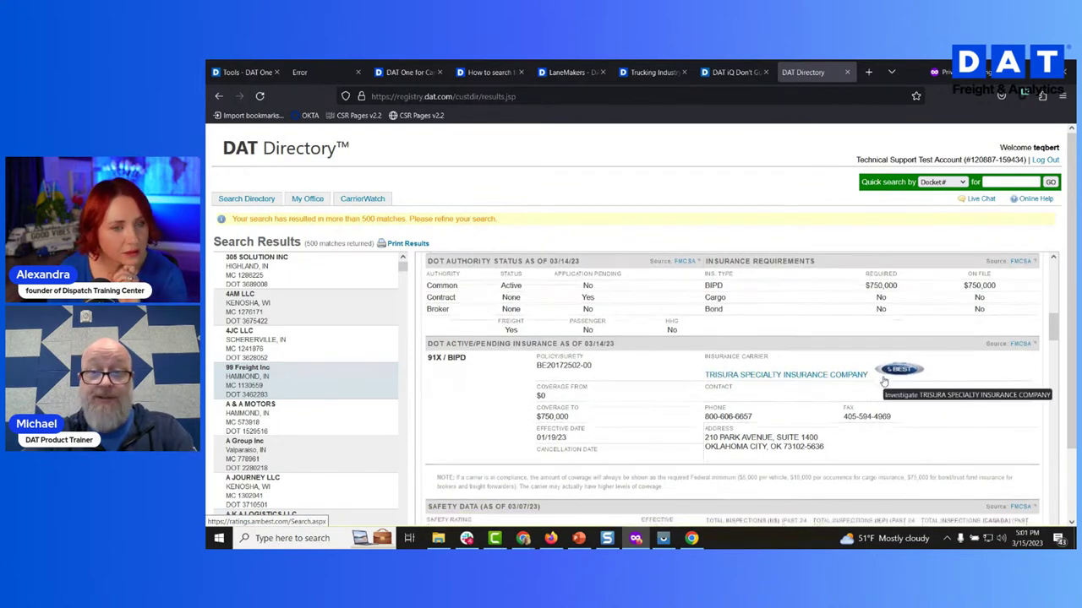
Review the carrier's safety data and visit its FMCSA source website, returning to the carrier's directory profile
scroll(883, 382, "down", 10)
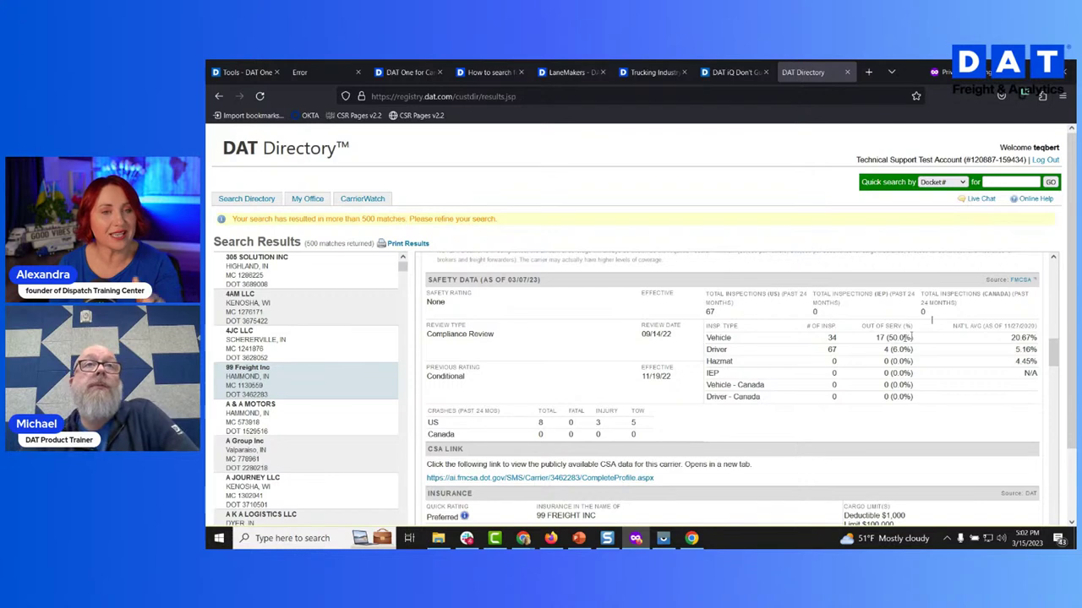
left_click(1019, 283)
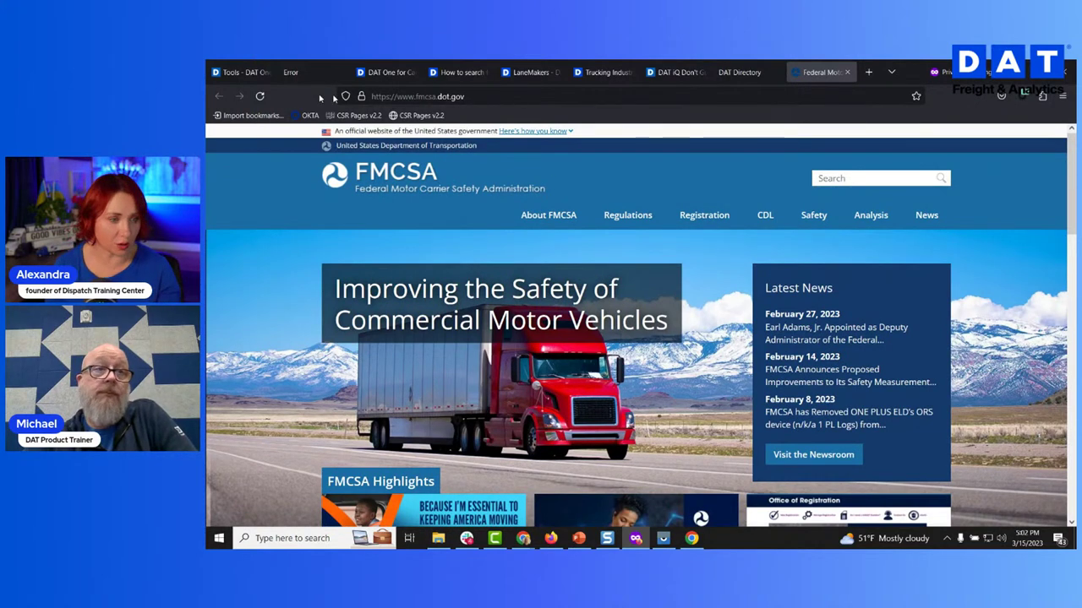
left_click(254, 74)
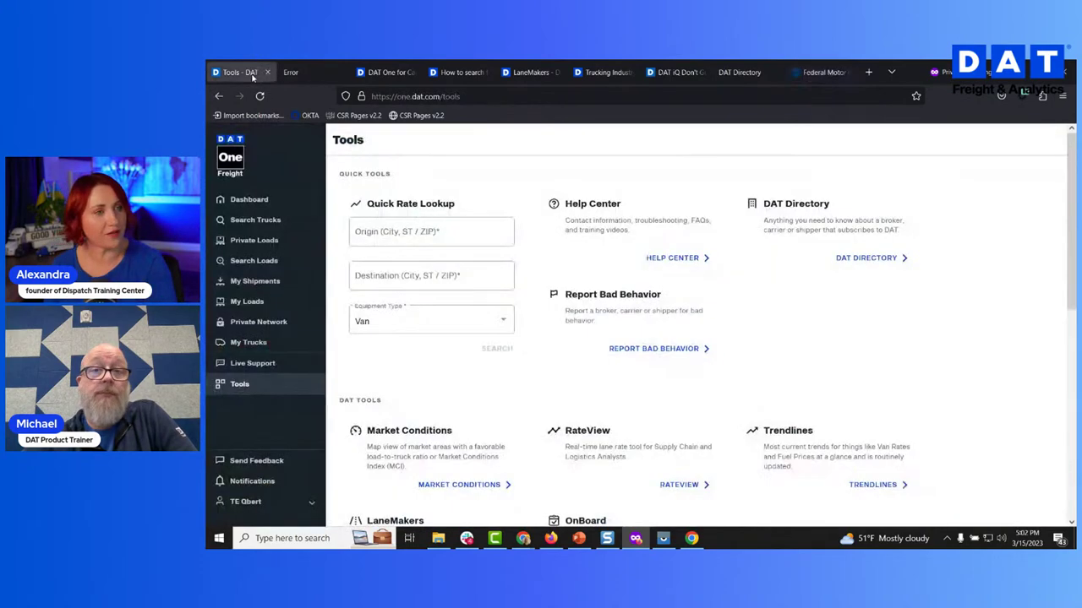
left_click(808, 78)
left_click(747, 75)
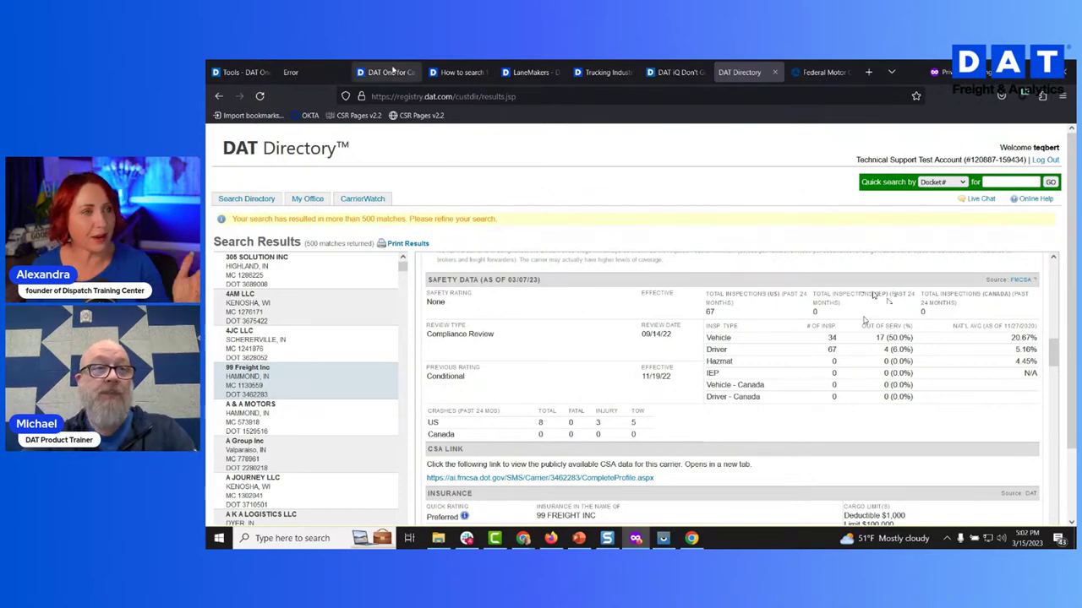
Switch to the DAT One Tools page and open the Report Bad Behavior form
left_click(248, 73)
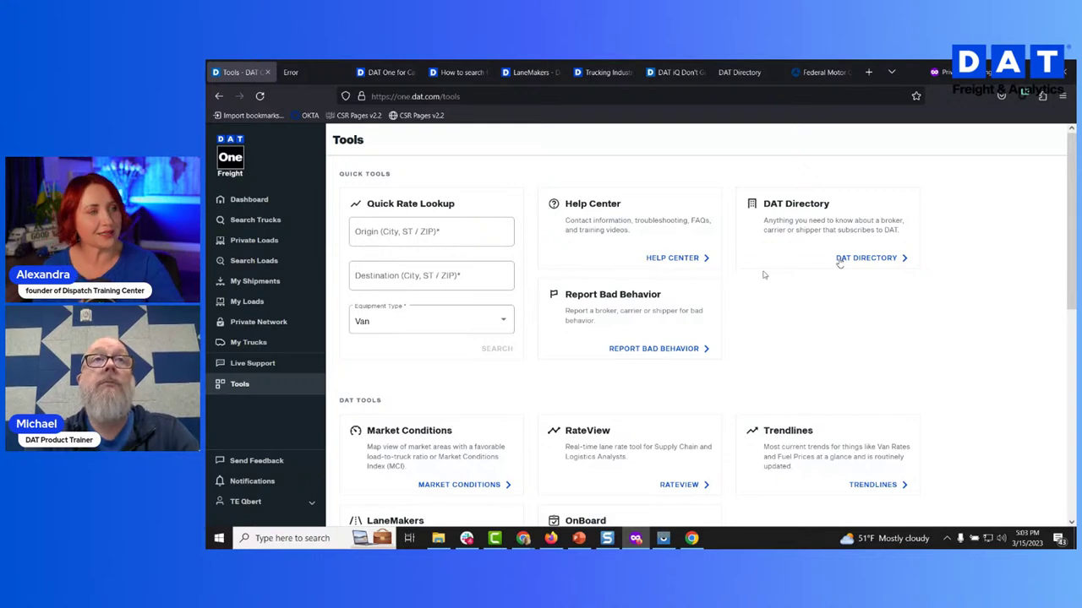
left_click(678, 349)
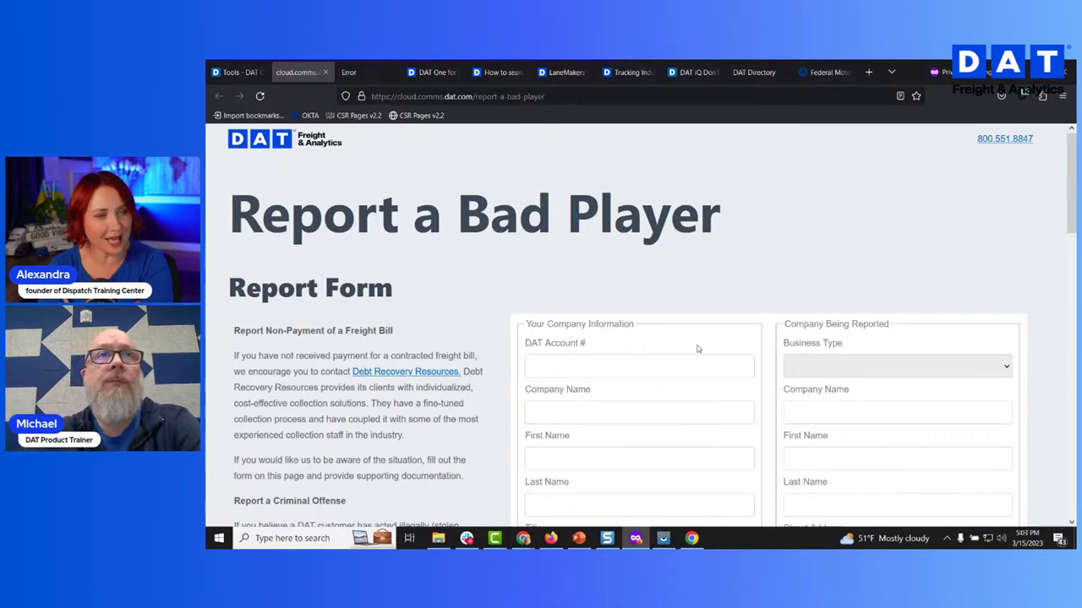
Examine the Report a Bad Player form, covering the reporting guidance, Your Company Information fields and Company Being Reported fields
scroll(730, 360, "down", 1)
scroll(729, 360, "down", 3)
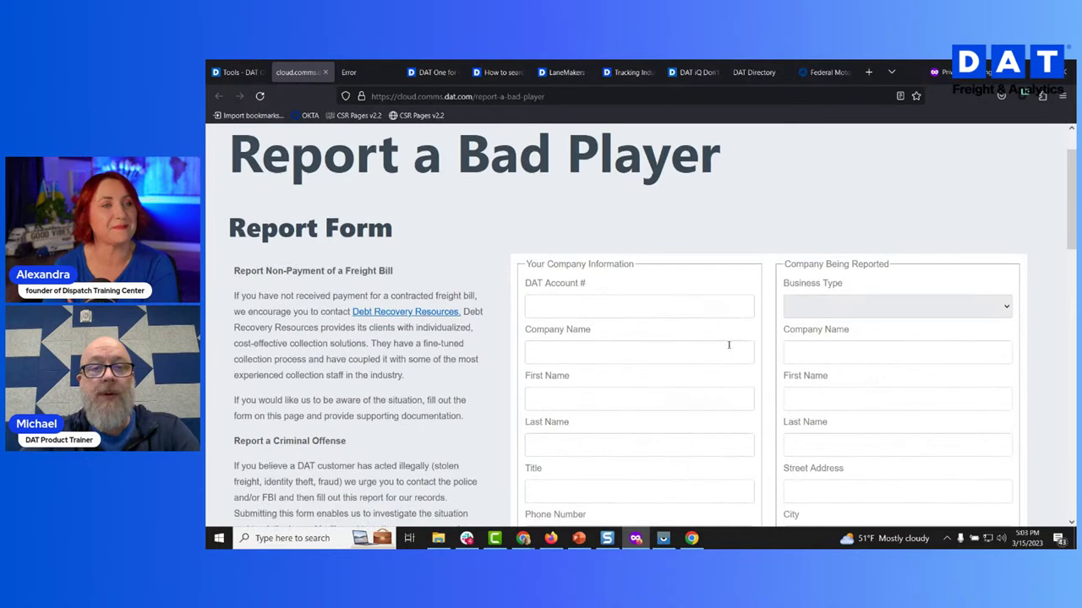
scroll(728, 345, "down", 3)
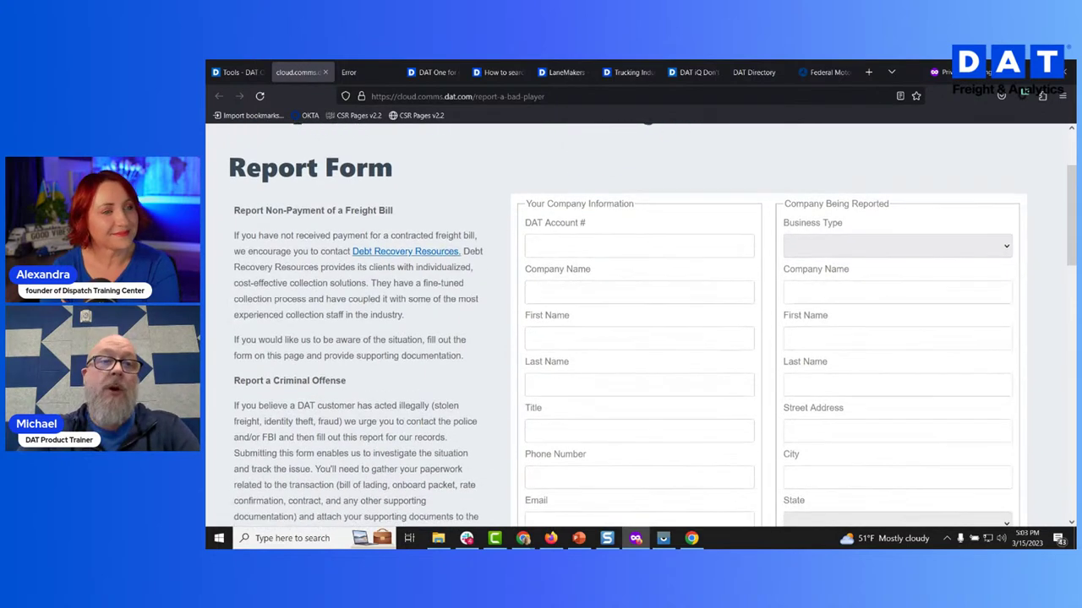
scroll(728, 344, "down", 1)
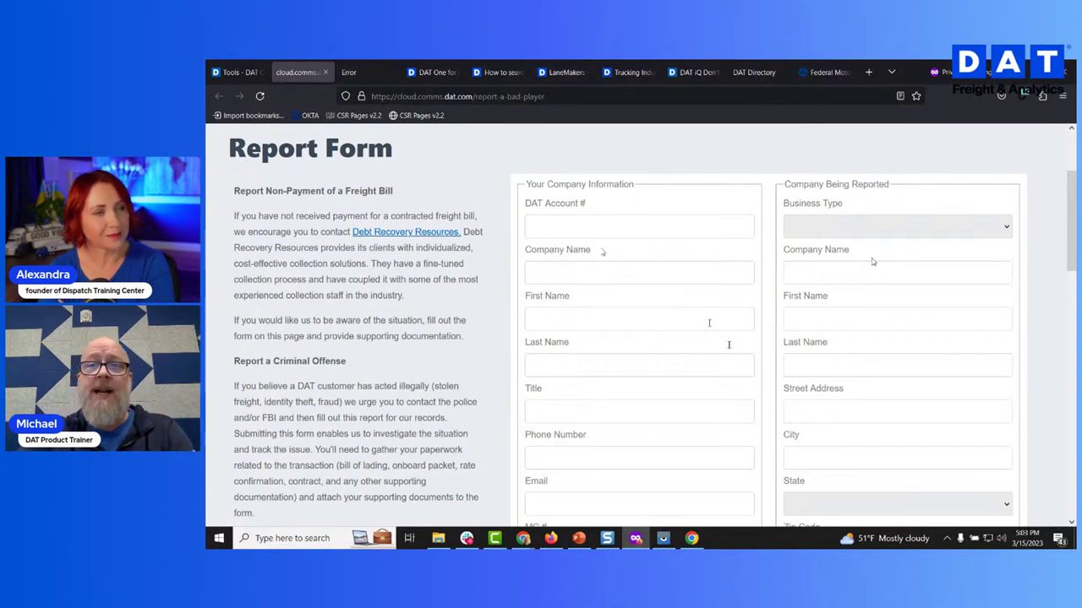
scroll(883, 213, "down", 3)
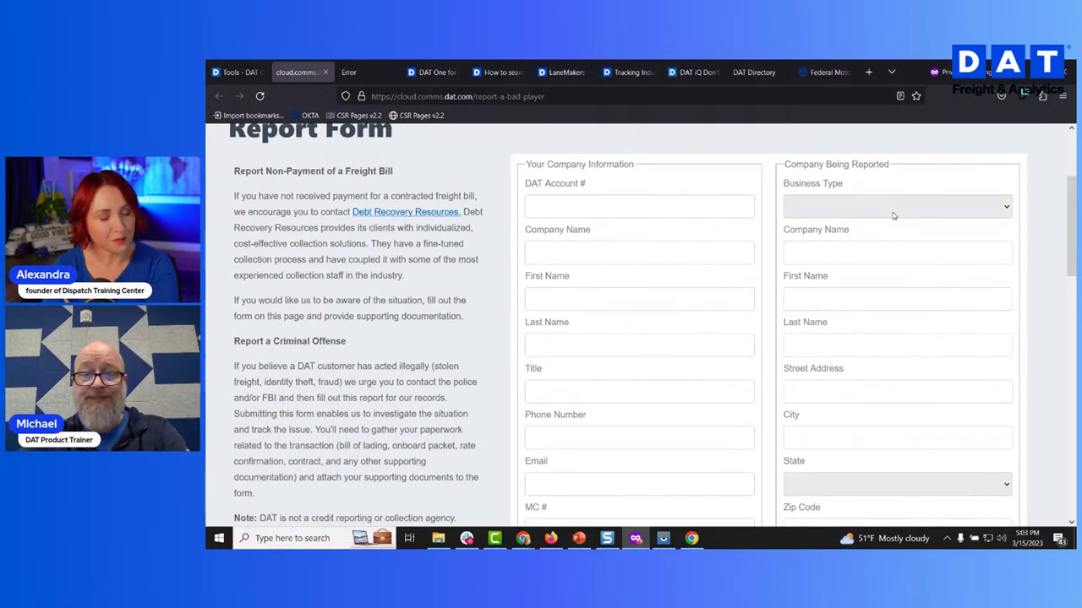
scroll(871, 210, "down", 5)
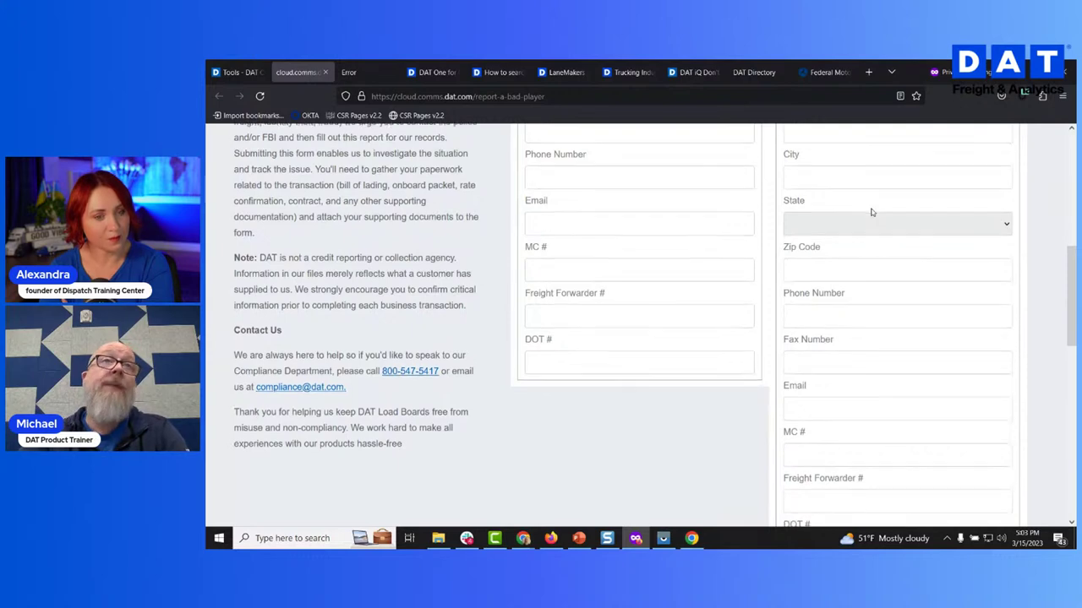
scroll(871, 212, "down", 1)
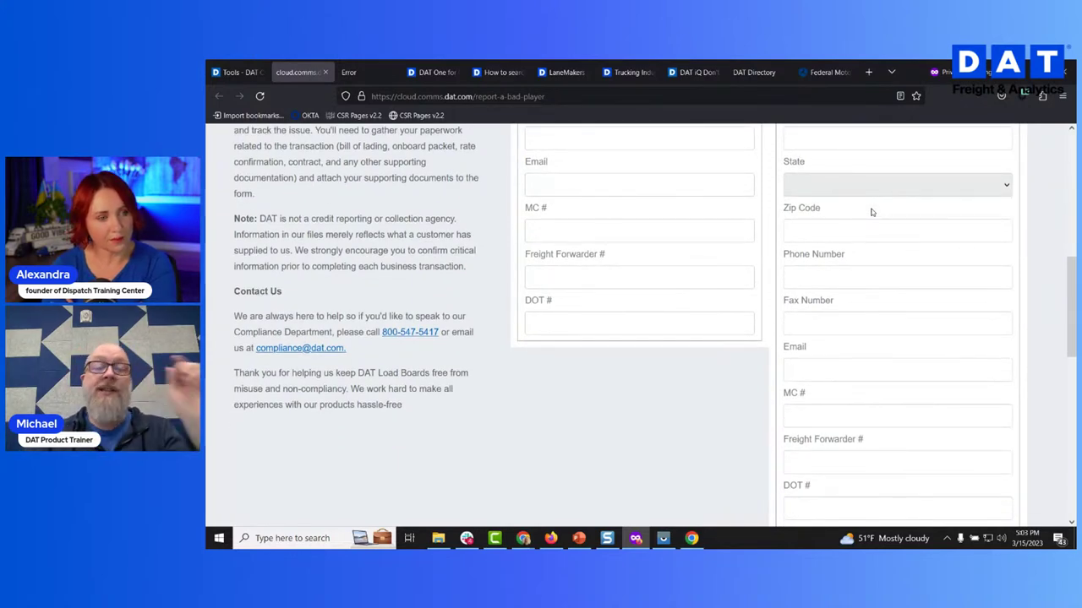
scroll(866, 222, "up", 1)
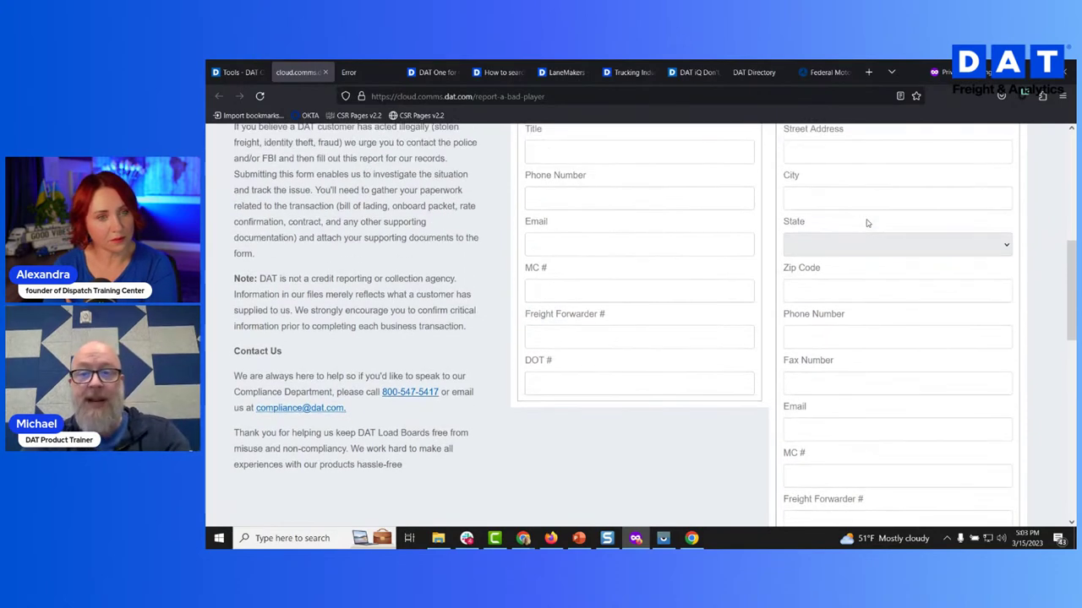
scroll(866, 223, "up", 1)
scroll(867, 223, "up", 1)
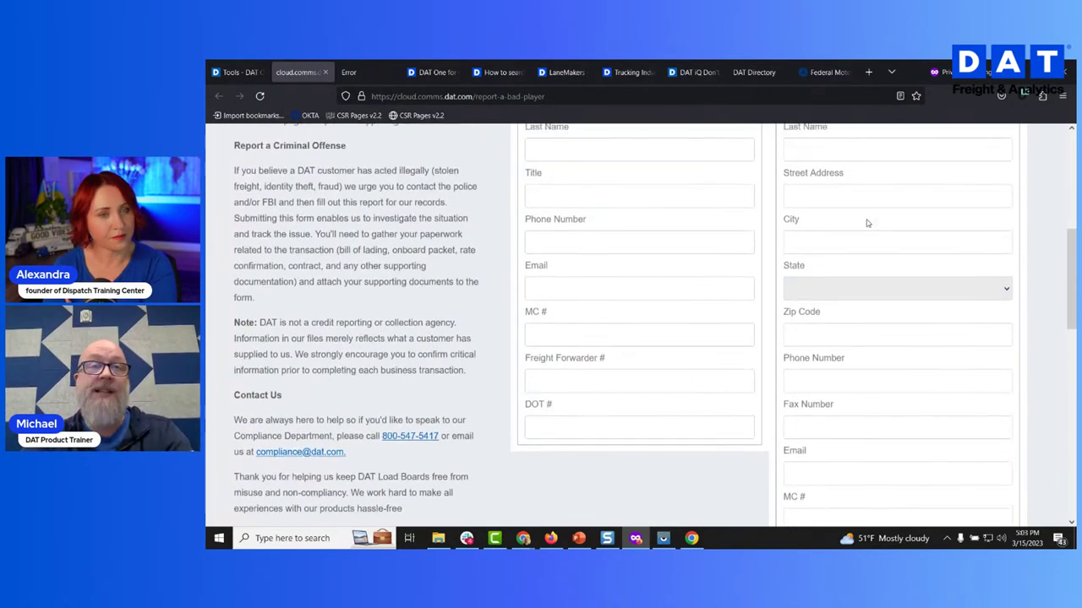
scroll(866, 223, "up", 1)
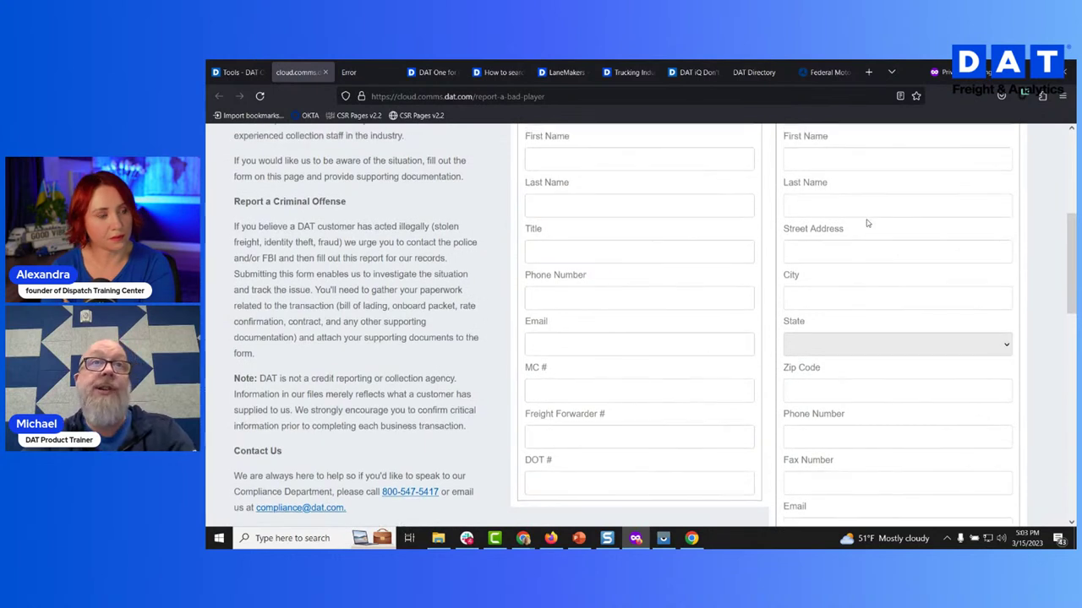